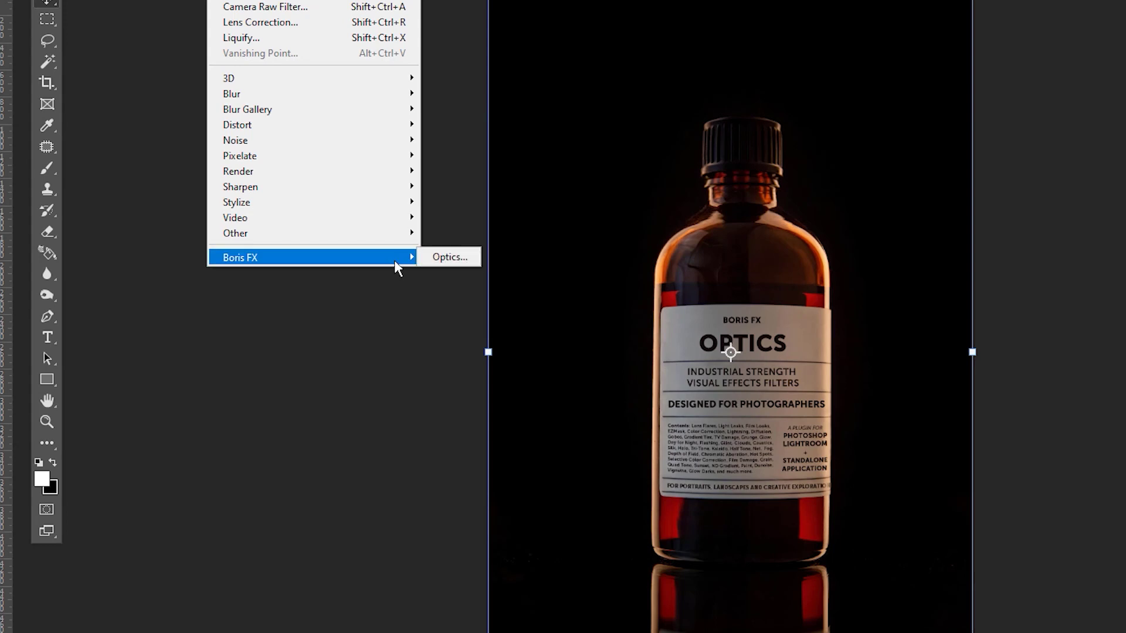
Open the Boris FX Optics filter and compare the processed bottle image side by side with the original
left_click(461, 258)
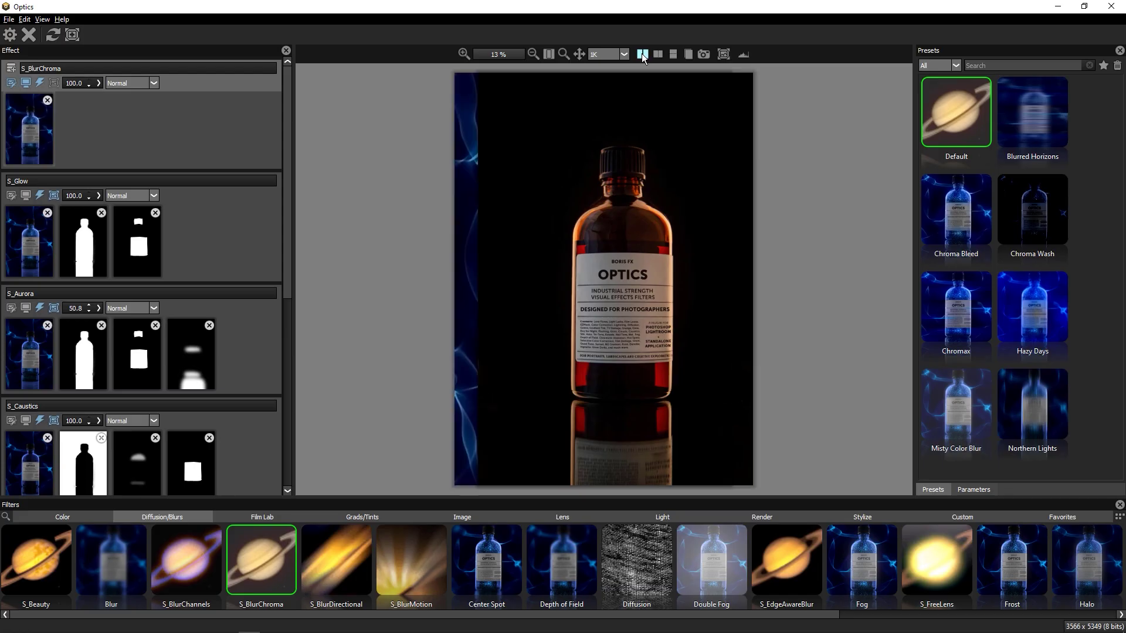
left_click(642, 54)
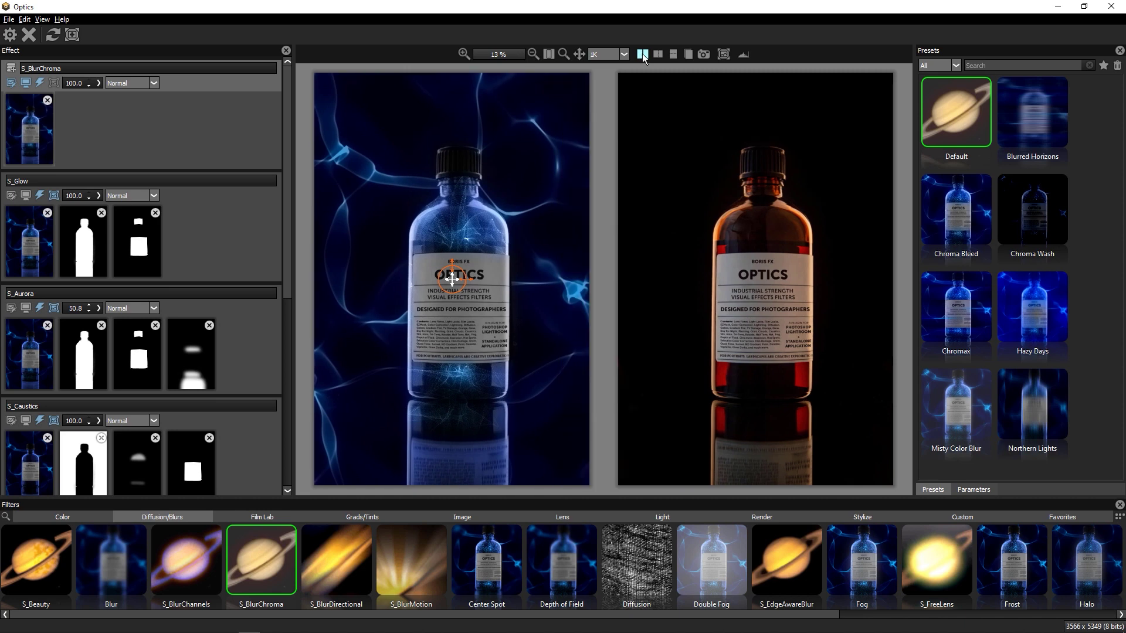
left_click(642, 54)
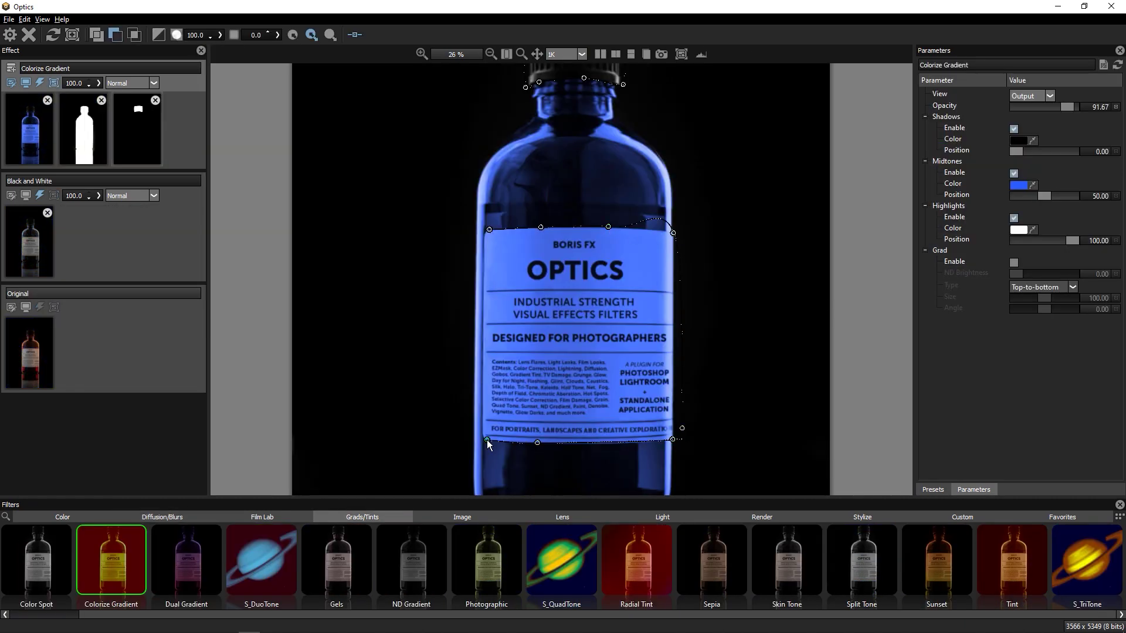
Close the mask outline around the bottle's label in the Colorize Gradient effect and fine-tune its upper corner point
left_click(489, 230)
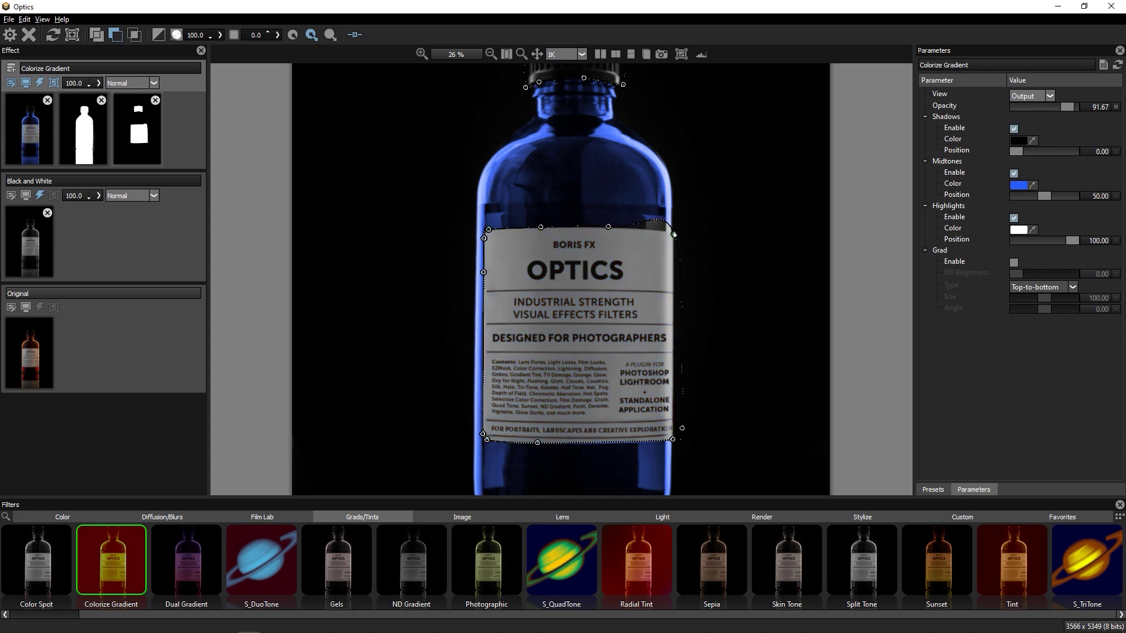
mouse_move(674, 234)
left_mouse_down()
mouse_move(690, 237)
mouse_move(674, 236)
left_mouse_up()
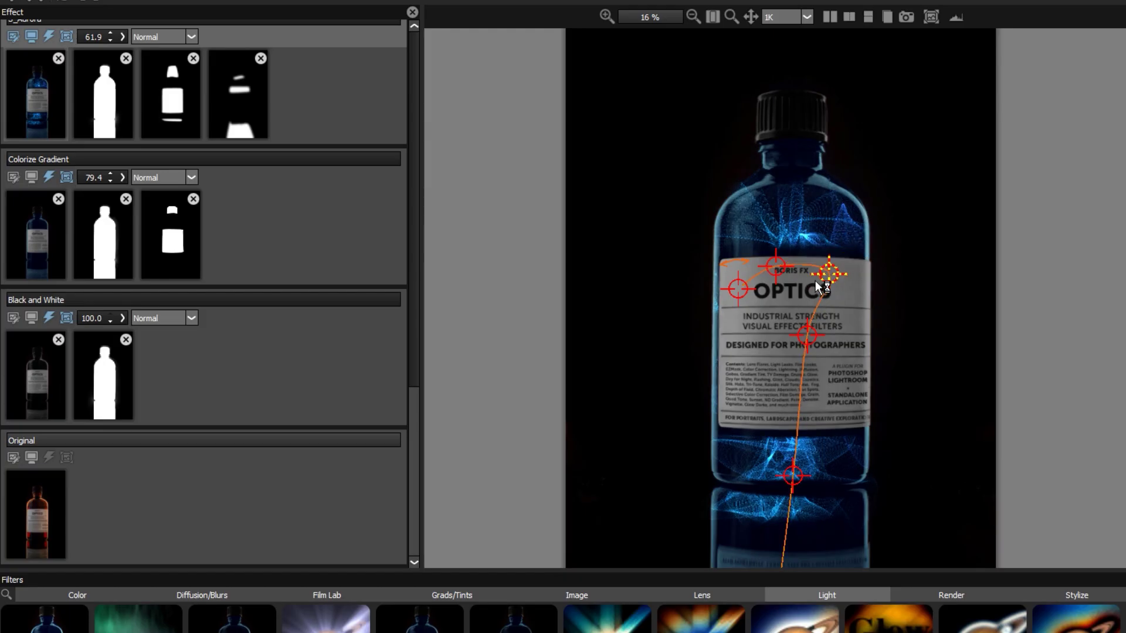
Adjust the S_Aurora path point over the label and reduce the size of the lens flare near the bottle's shoulder
mouse_move(815, 280)
left_mouse_down()
mouse_move(791, 287)
mouse_move(812, 259)
left_mouse_up()
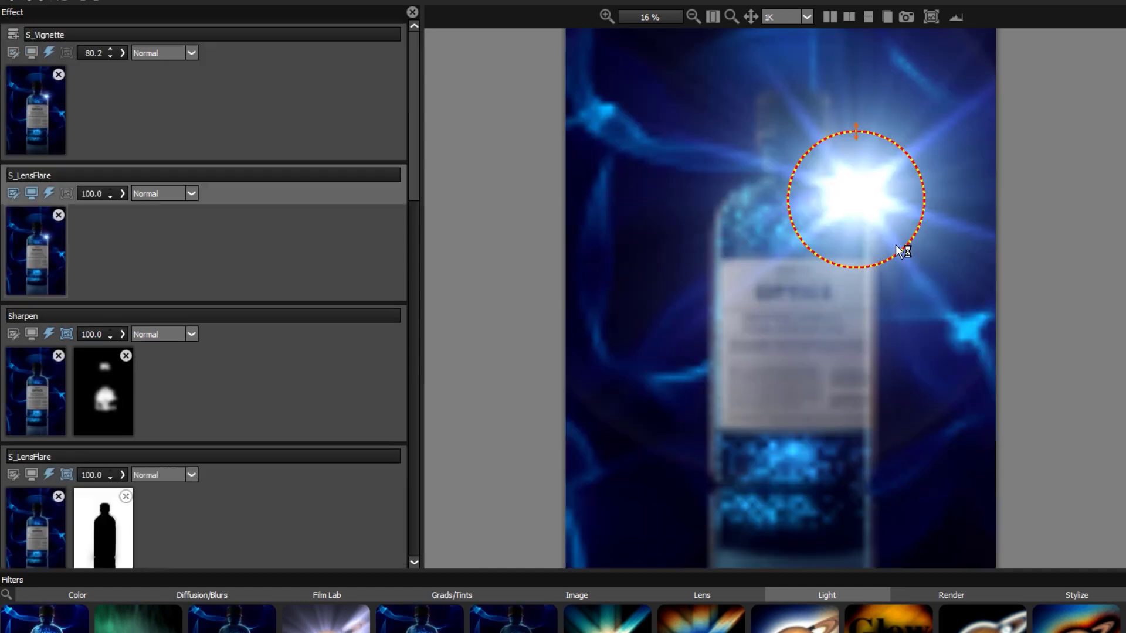
left_click_drag(896, 245, 868, 209)
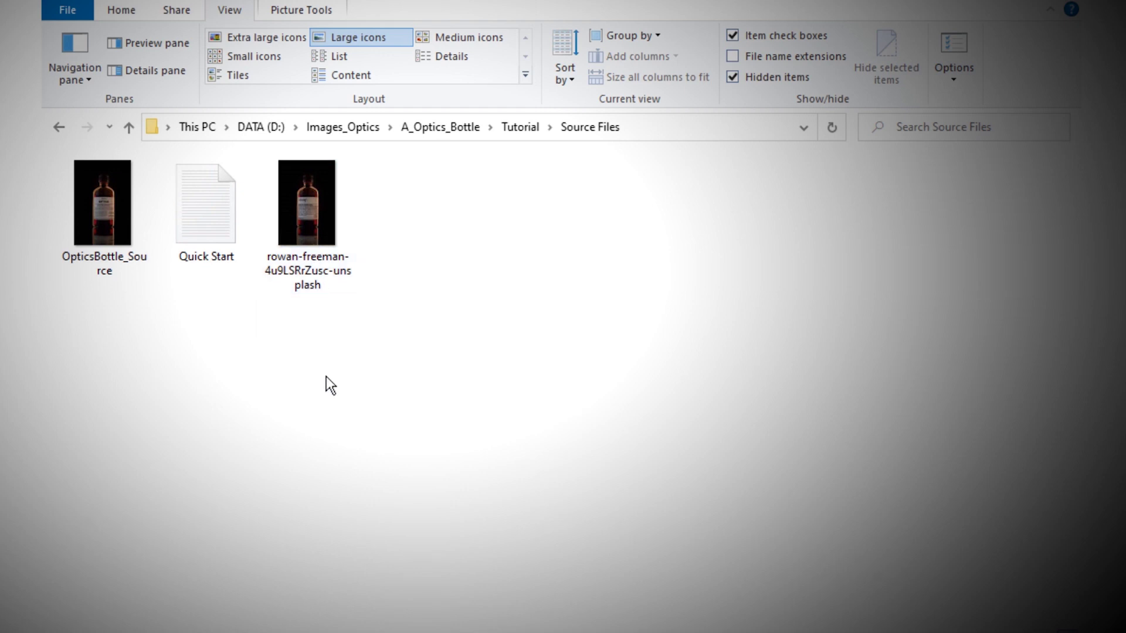
Paint out the Aēsop logo on the bottle's label in Photoshop with the Spot Healing Brush on the Original Image layer
mouse_move(230, 216)
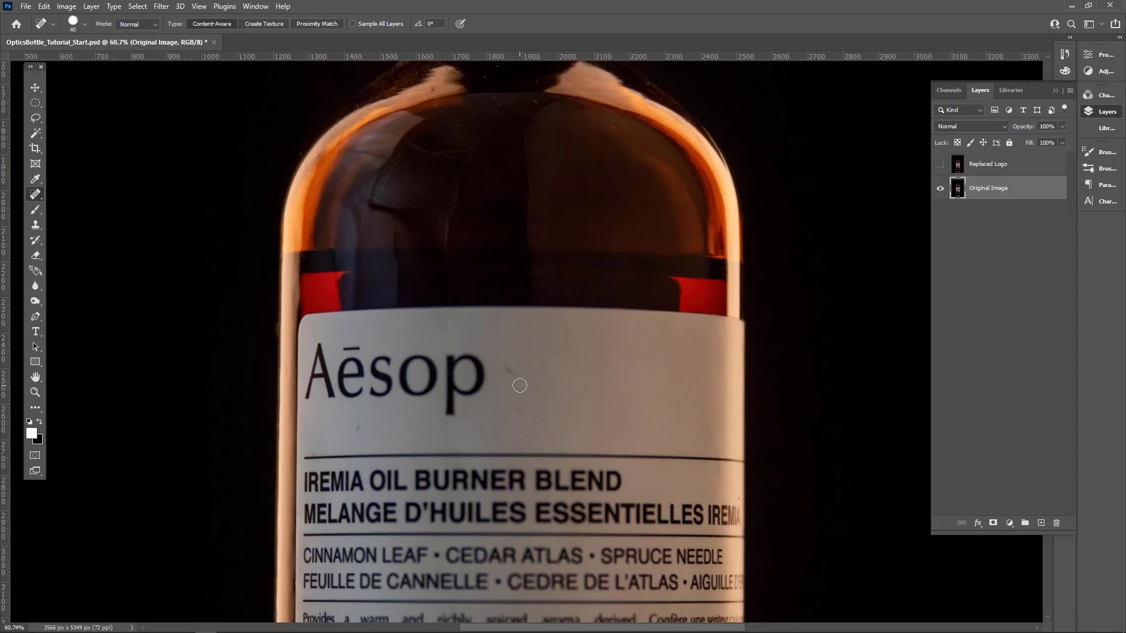
left_click_drag(516, 377, 469, 392)
mouse_move(477, 357)
left_mouse_down()
mouse_move(402, 382)
mouse_move(376, 370)
left_mouse_up()
left_click_drag(356, 347, 329, 392)
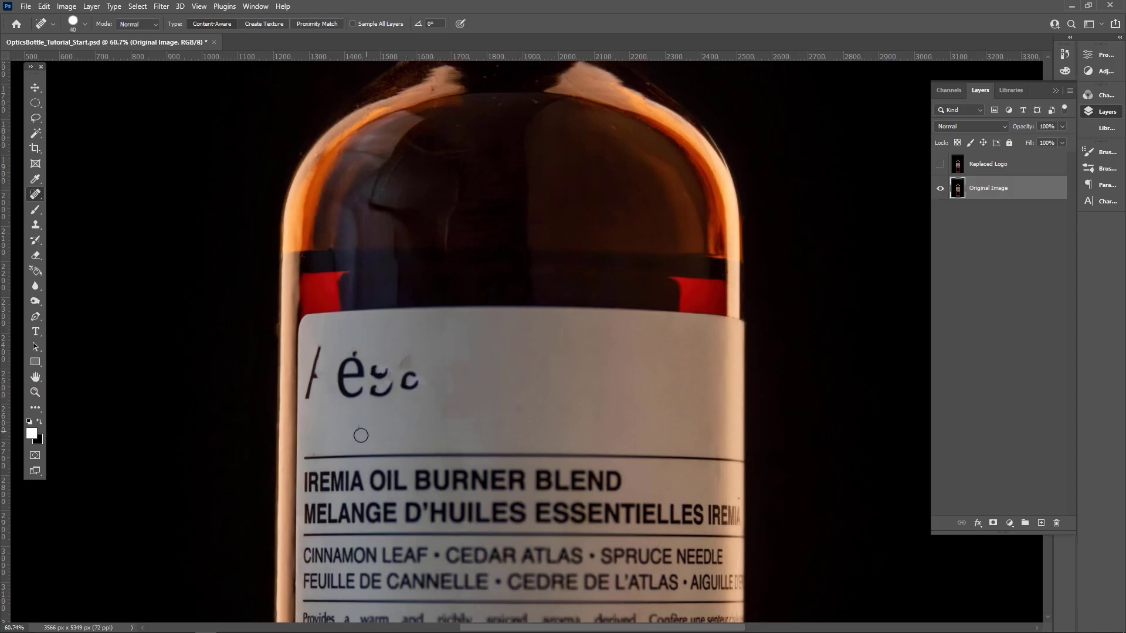
left_click_drag(416, 382, 313, 376)
Clean up the healed logo area with the Patch tool, sampling clean label texture, and deselect
right_click(35, 194)
left_click(88, 216)
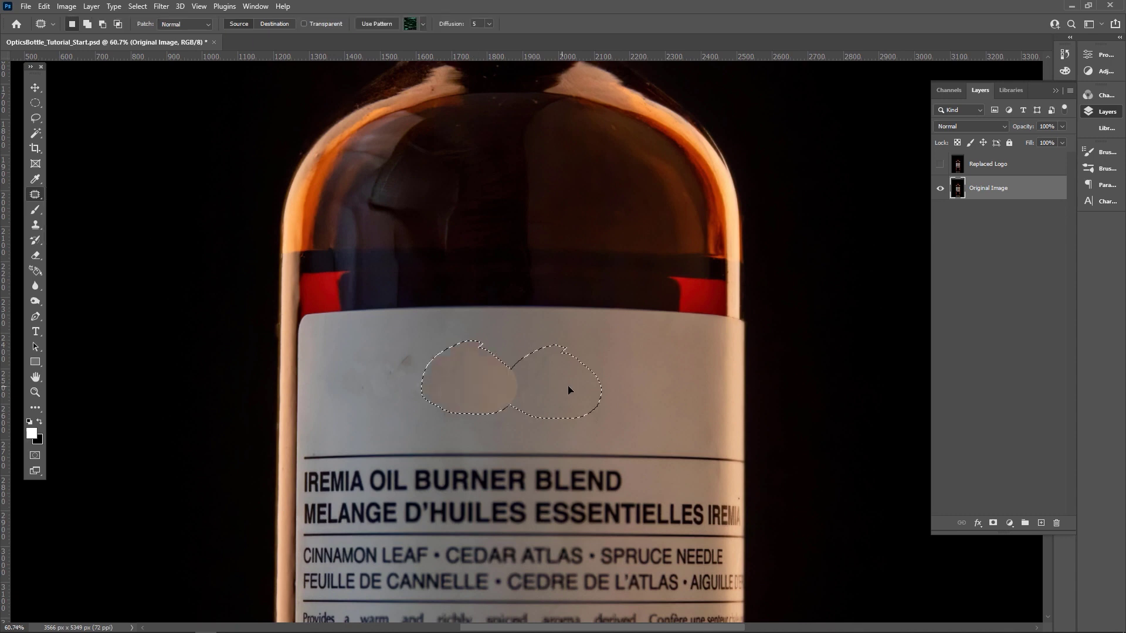
left_click_drag(411, 365, 504, 375)
key("ctrl+d")
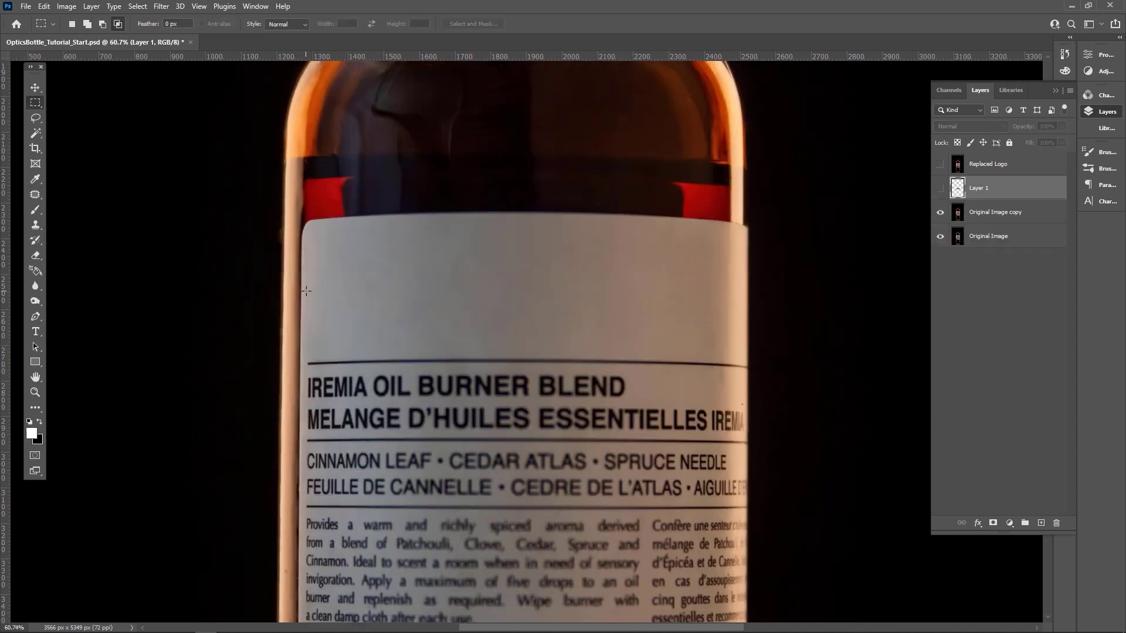
Feather the selection of the blank label strip and delete Layer 1
left_click(138, 6)
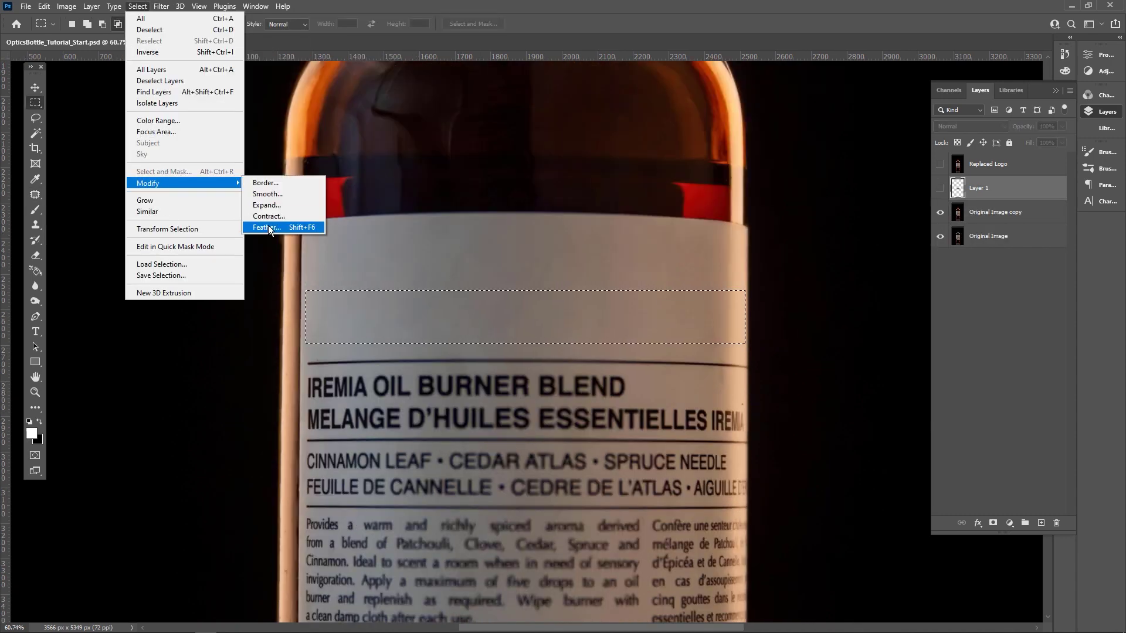
left_click(281, 223)
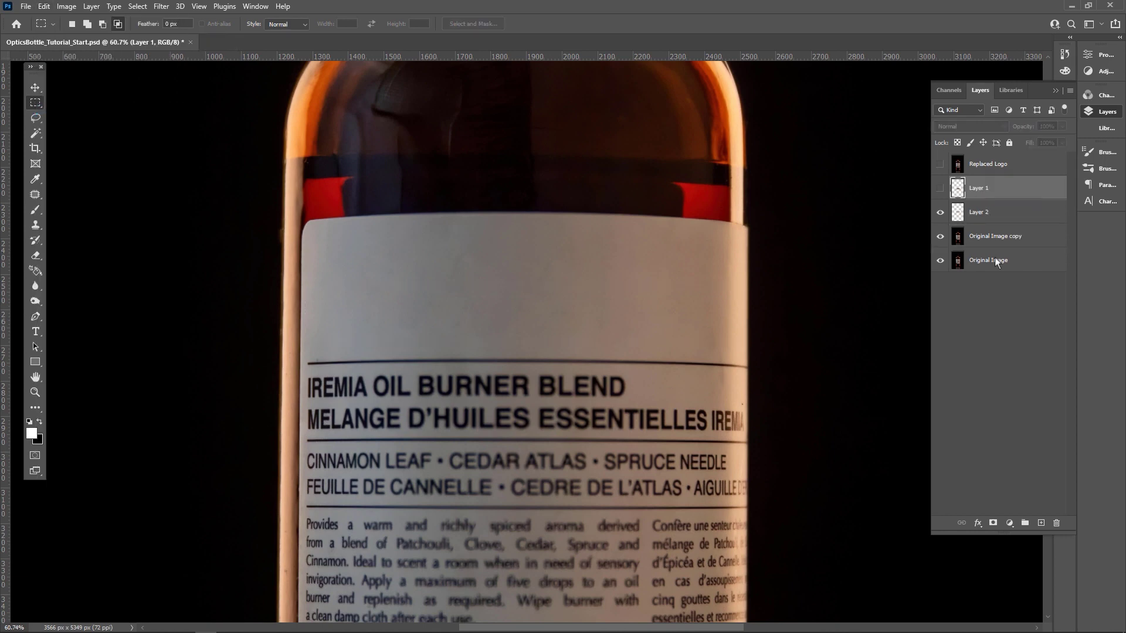
left_click(1056, 522)
key("Return")
Move a copy of the blank strip down to cover the two IREMIA OIL BURNER BLEND text lines
key("v")
left_click_drag(524, 295, 523, 392)
key("shift+Down")
key("shift+Down")
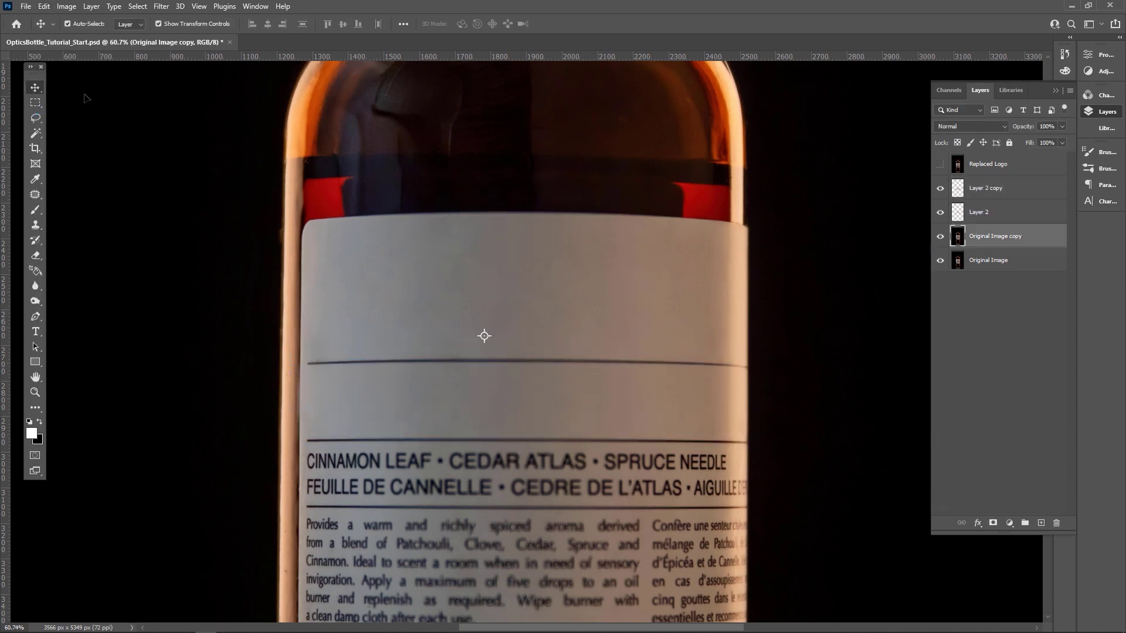
Convert the Replaced Logo layer to a smart object and open it in the Boris FX Optics filter
right_click(997, 188)
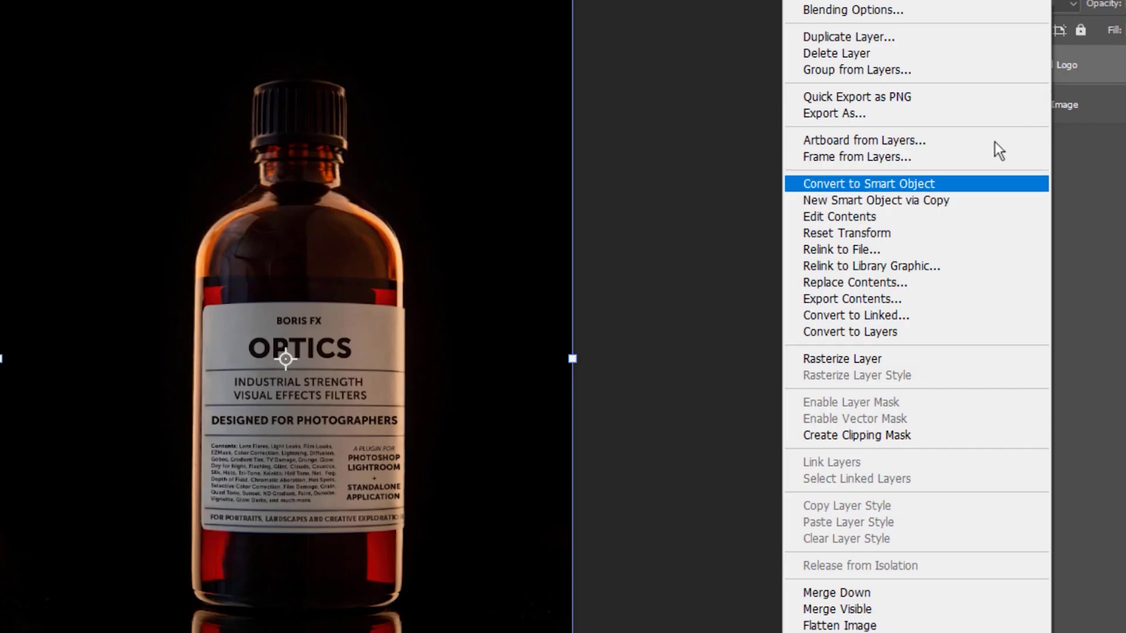
left_click(960, 189)
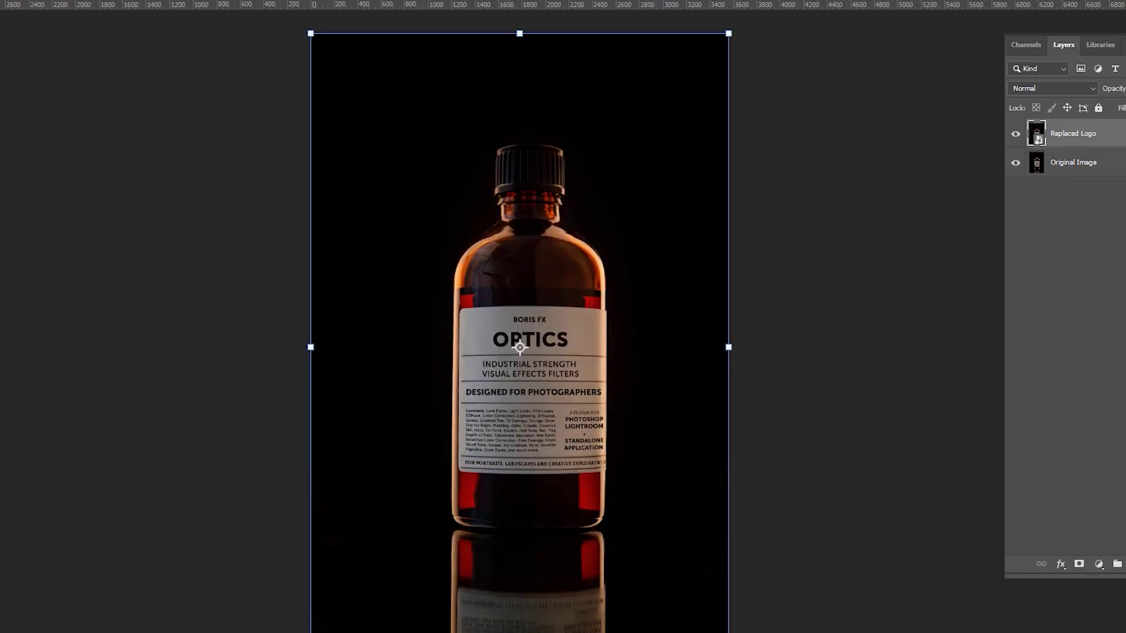
key("alt+t")
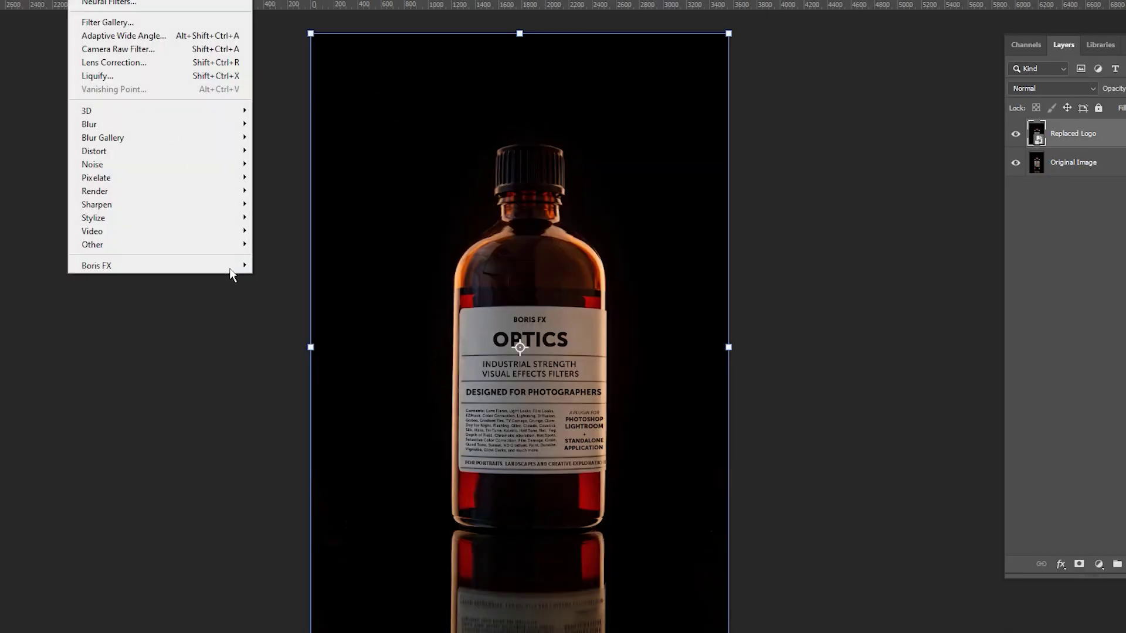
mouse_move(230, 268)
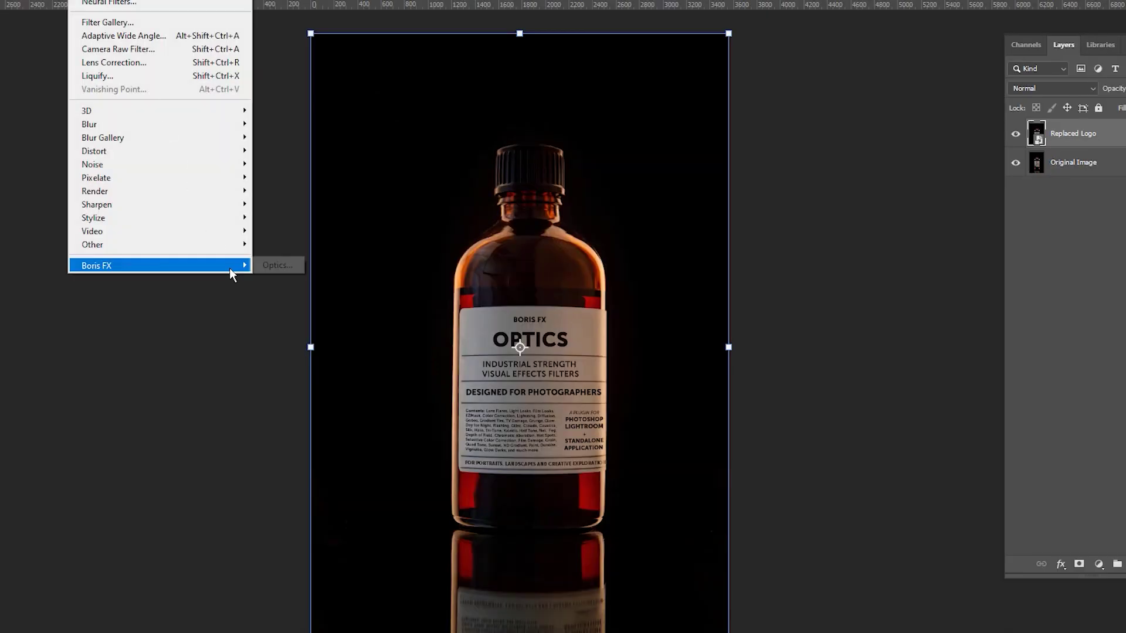
left_click(287, 267)
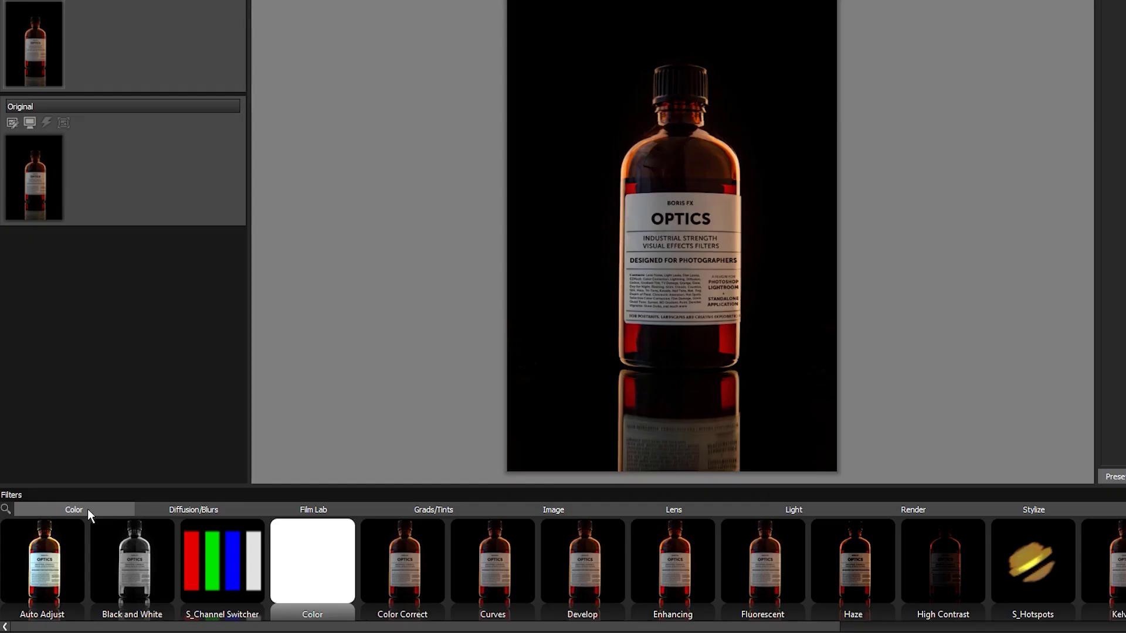
Browse the filter categories and apply the Black and White filter from the Color group
left_click(170, 511)
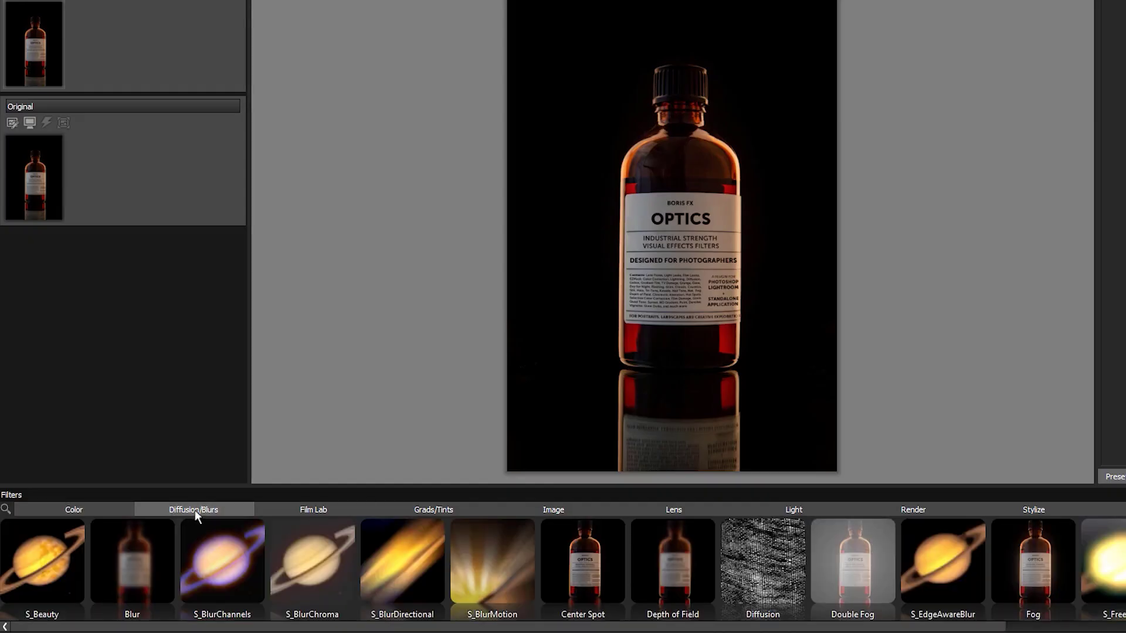
left_click(322, 508)
left_click(429, 508)
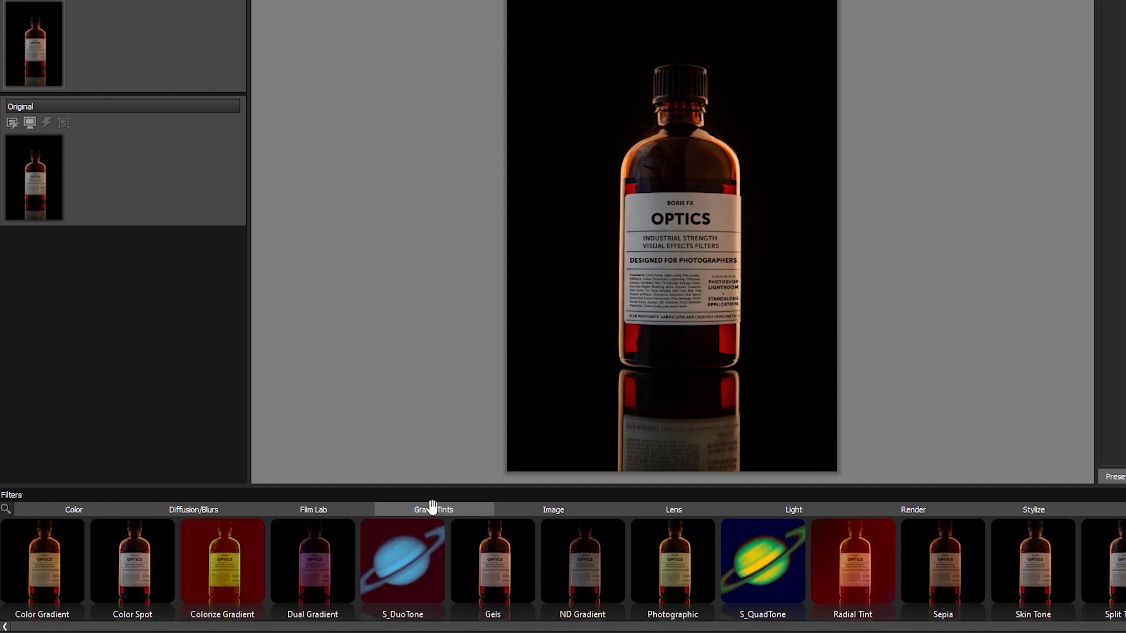
left_click(97, 513)
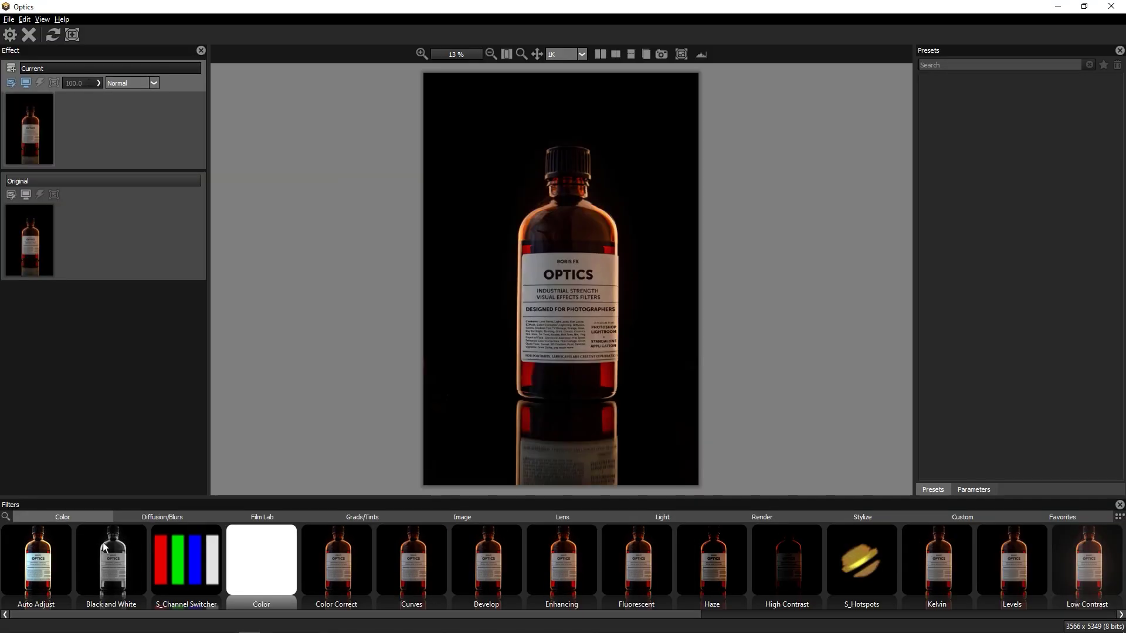
left_click(127, 545)
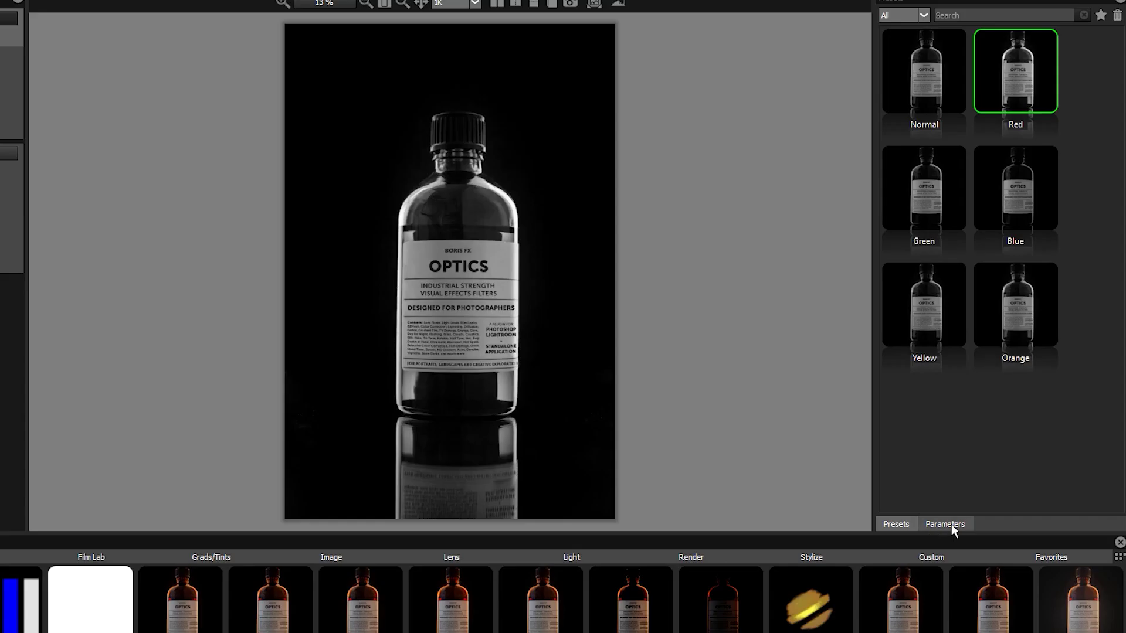
Try adjusting the brightness and contrast of the Black and White filter's Red preset
left_click(976, 489)
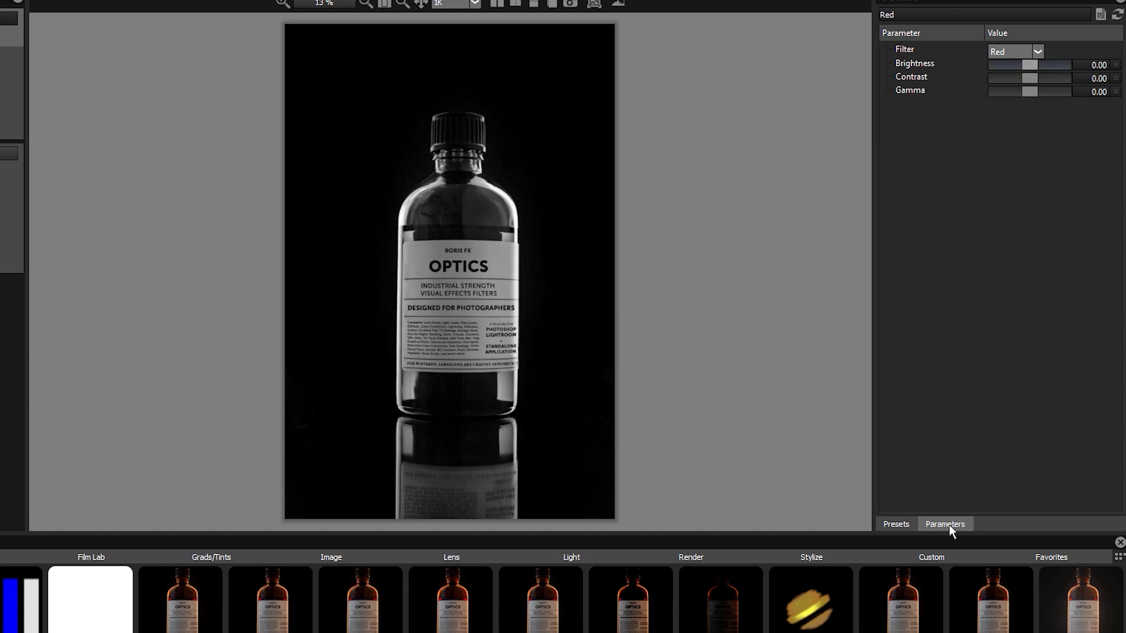
mouse_move(1033, 67)
left_mouse_down()
mouse_move(1014, 79)
mouse_move(1032, 80)
left_mouse_up()
left_click(899, 526)
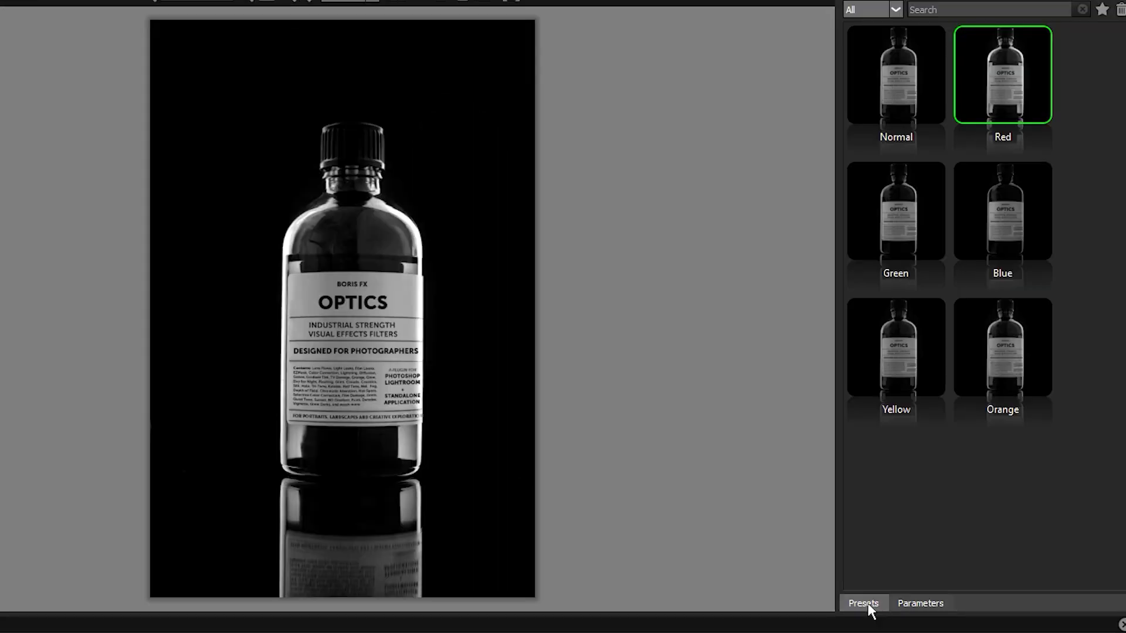
Compare the Green, Blue, Yellow, Orange and Normal presets of the Black and White filter and choose Yellow
left_click(911, 238)
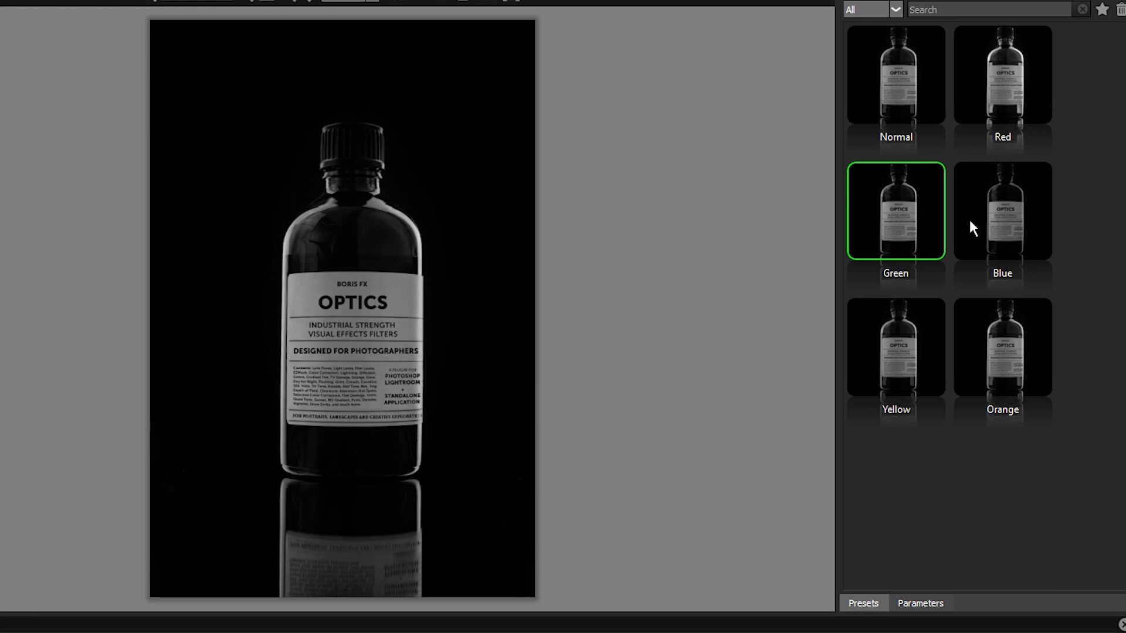
left_click(997, 218)
left_click(937, 342)
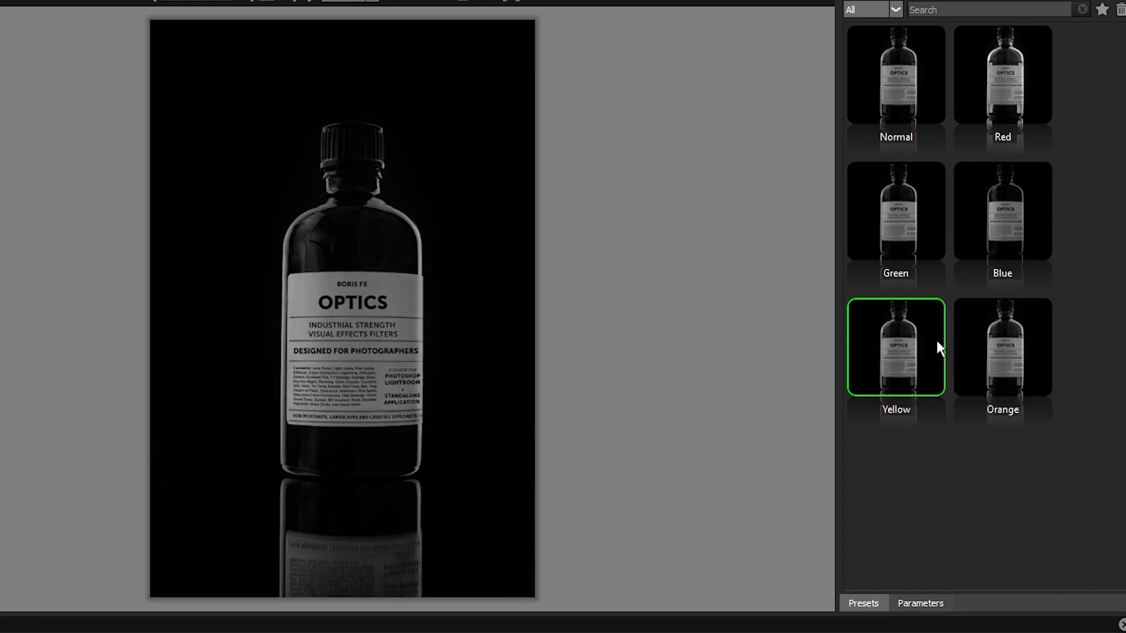
left_click(992, 330)
left_click(913, 109)
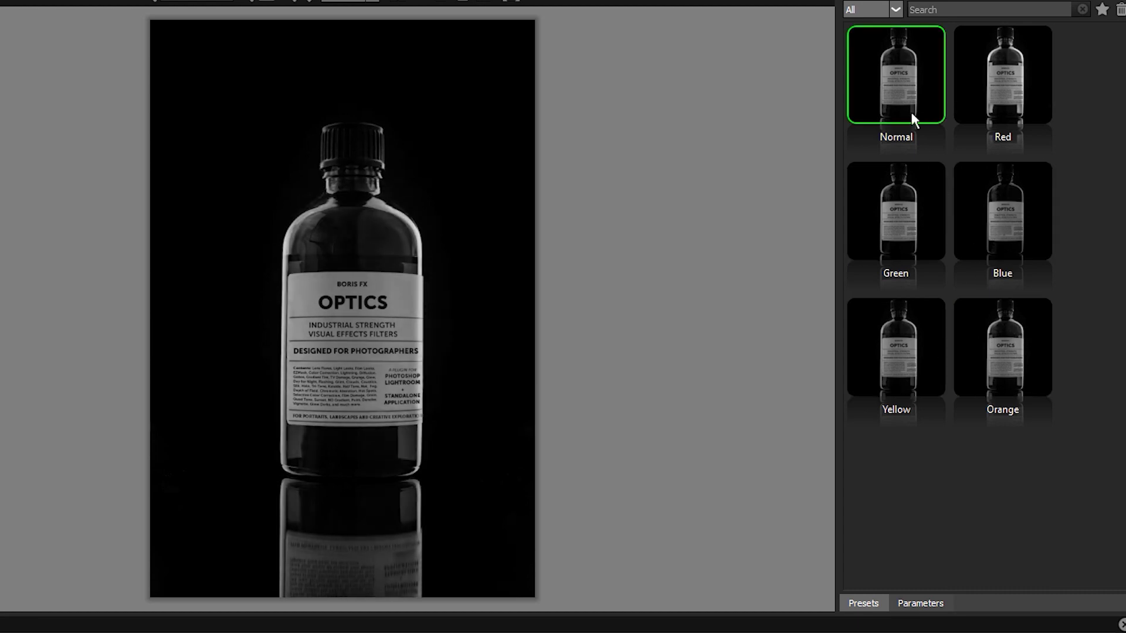
left_click(903, 347)
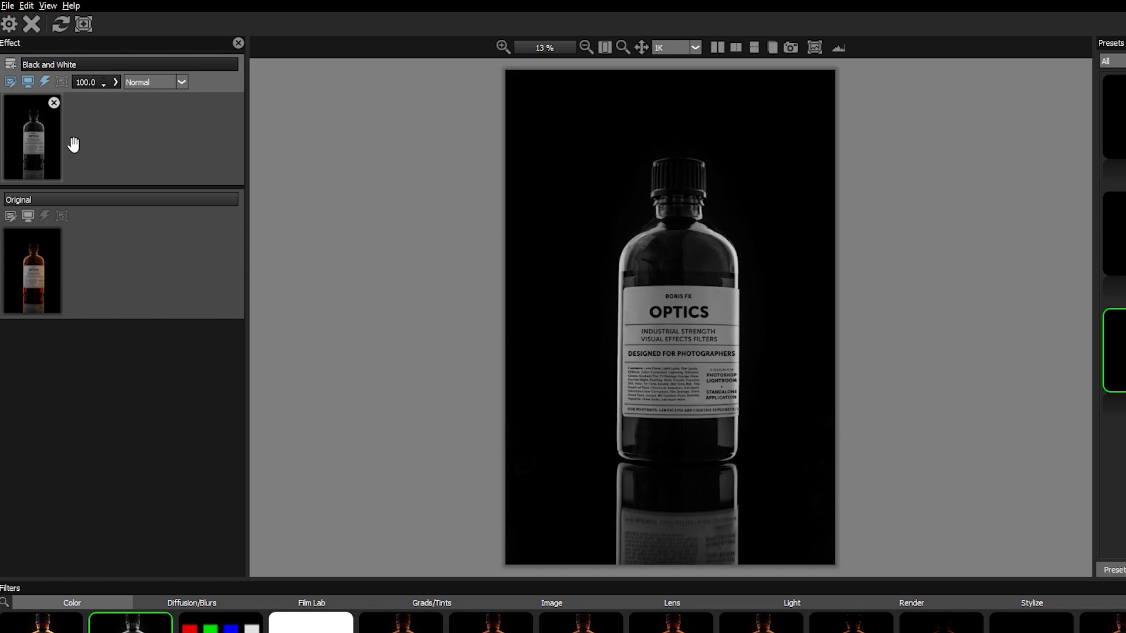
Add a Colorize Gradient filter above Black and White and set its shadows color to black
left_click(10, 64)
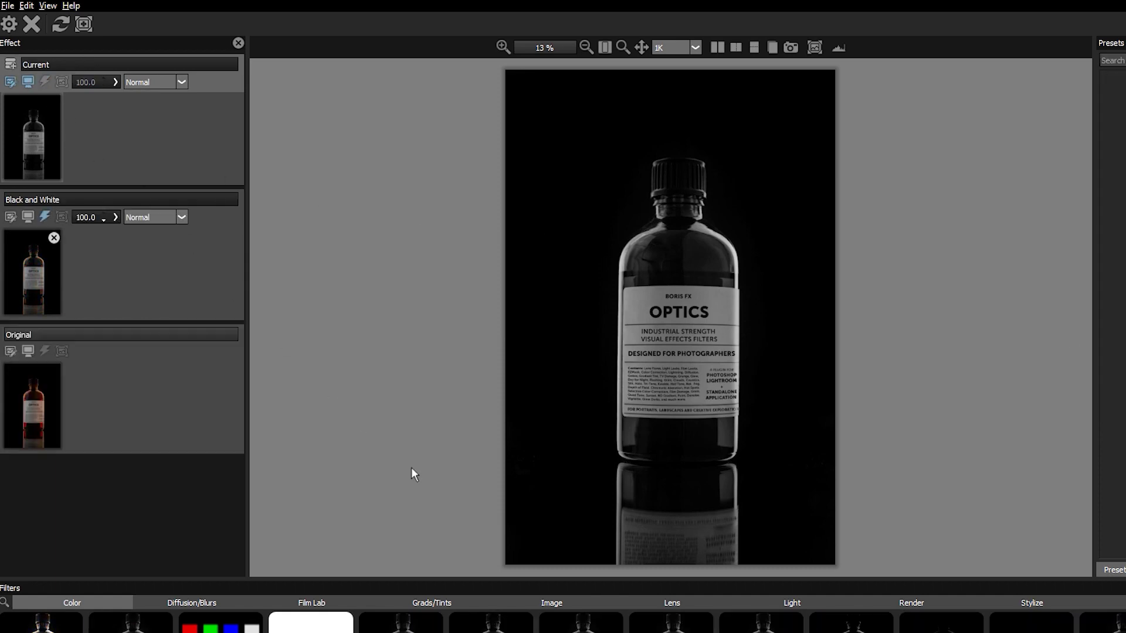
left_click(125, 625)
left_click(1018, 141)
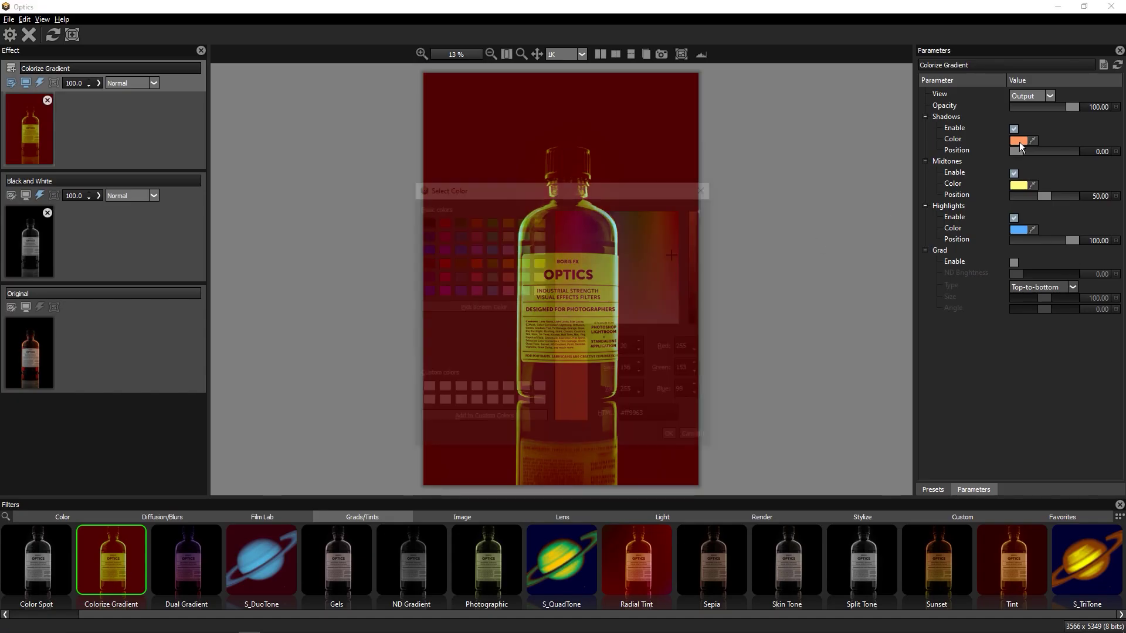
left_click_drag(703, 294, 704, 326)
left_click(674, 439)
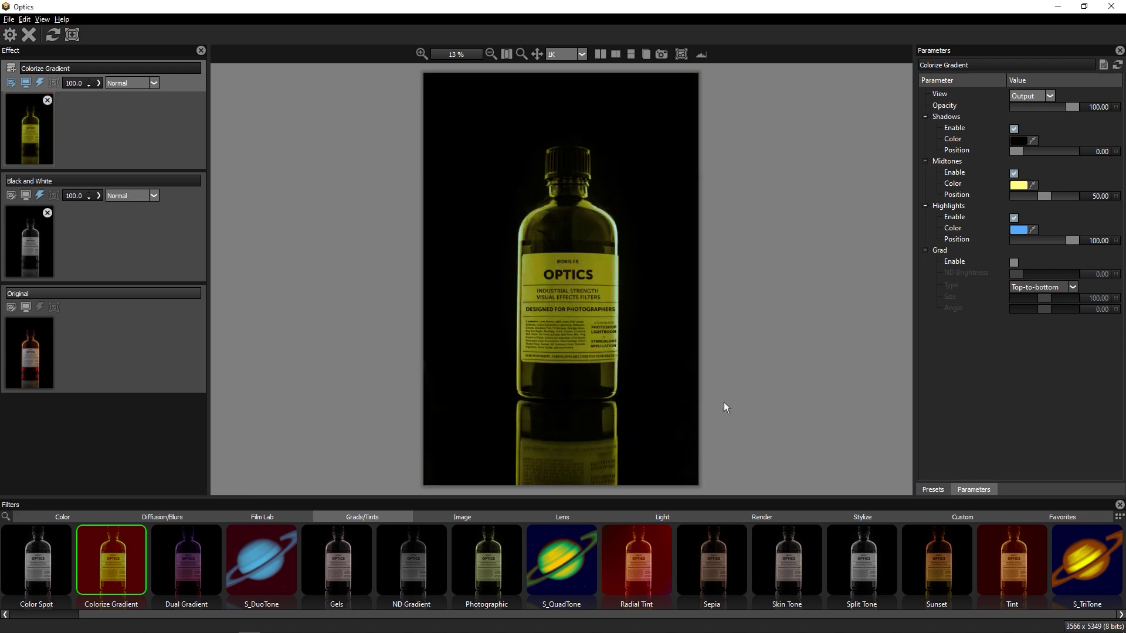
Set the Colorize Gradient's midtones color to a saturated blue
left_click(1018, 186)
left_click(604, 233)
left_click(601, 236)
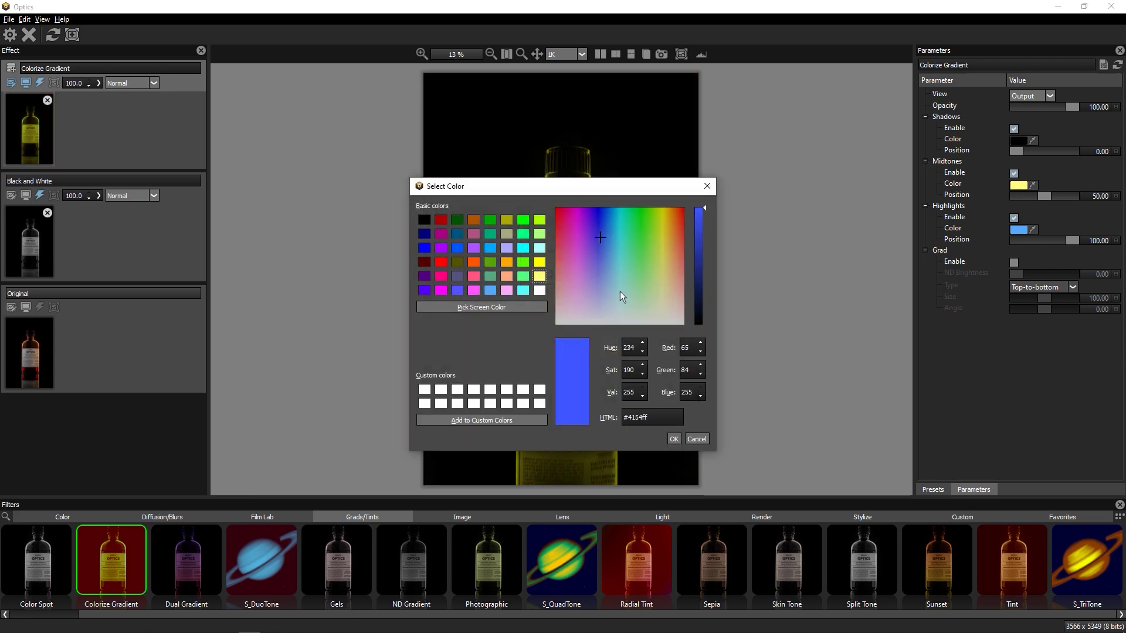
left_click(674, 439)
left_click(1019, 186)
left_click(597, 240)
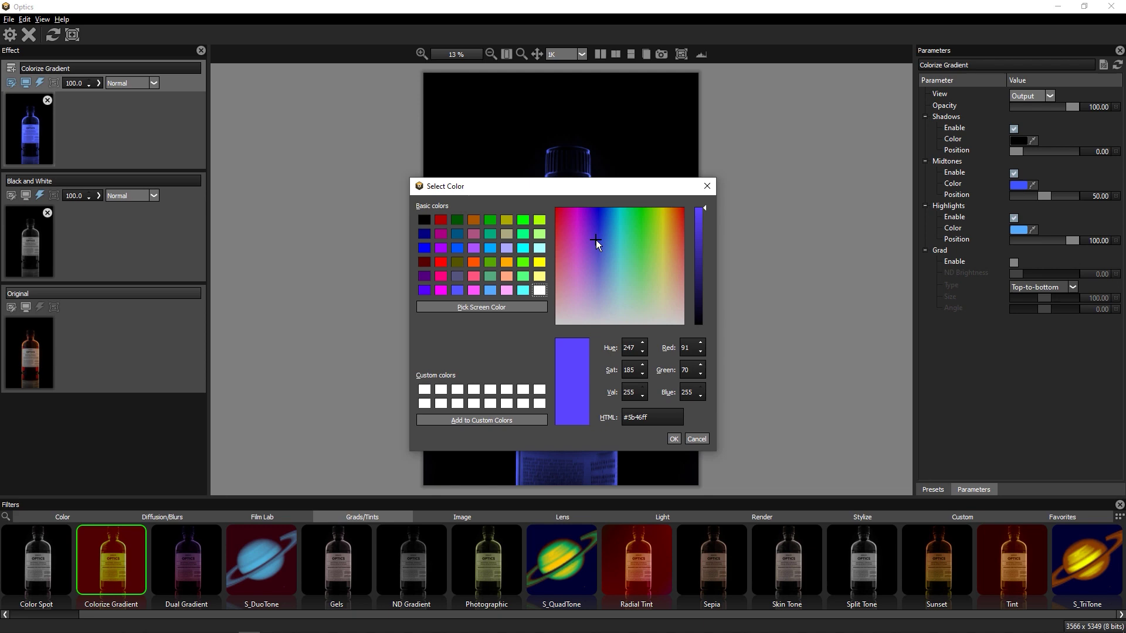
left_click(599, 233)
left_click(674, 440)
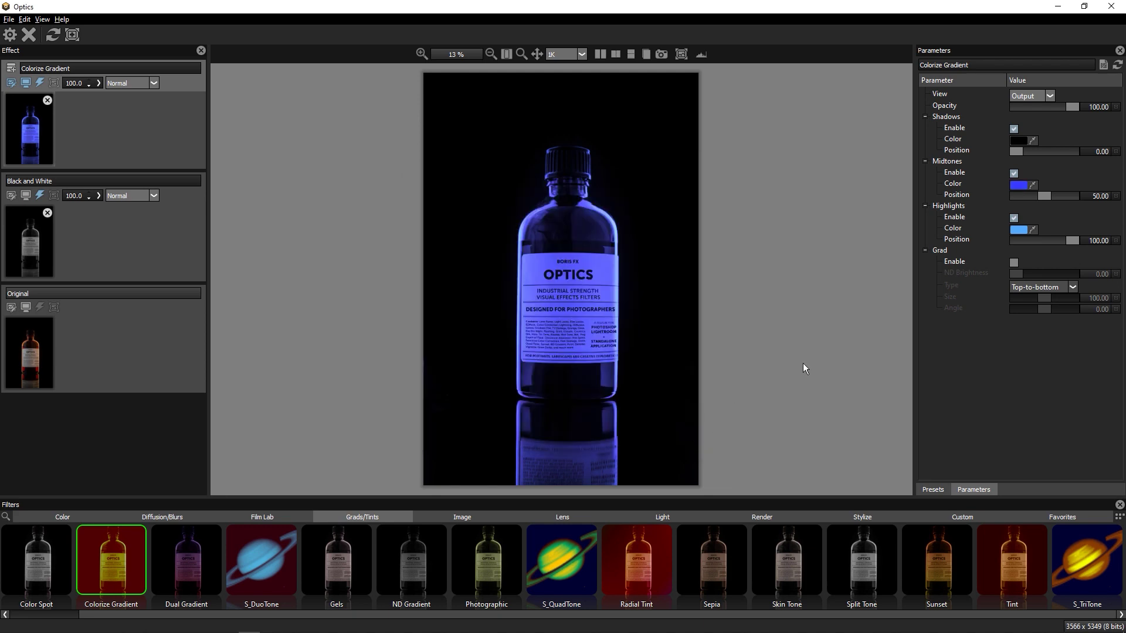
Set the Colorize Gradient's highlights color to white and its midtones color to a brighter blue
left_click(1019, 230)
left_click(608, 301)
left_click(674, 440)
left_click(1020, 187)
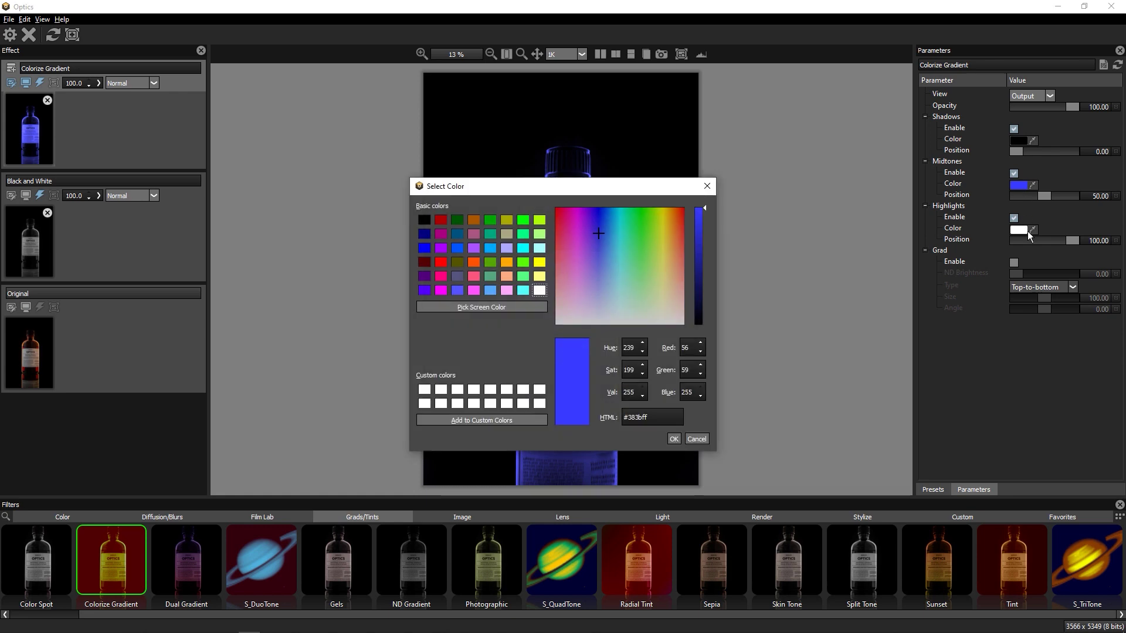
left_click(539, 291)
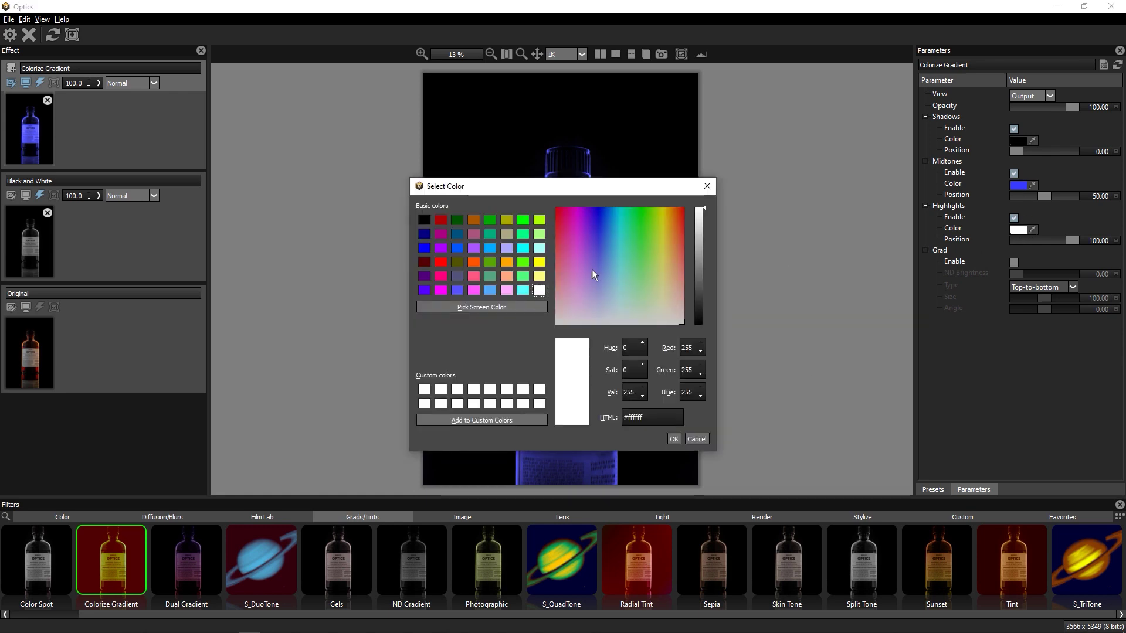
left_click(674, 439)
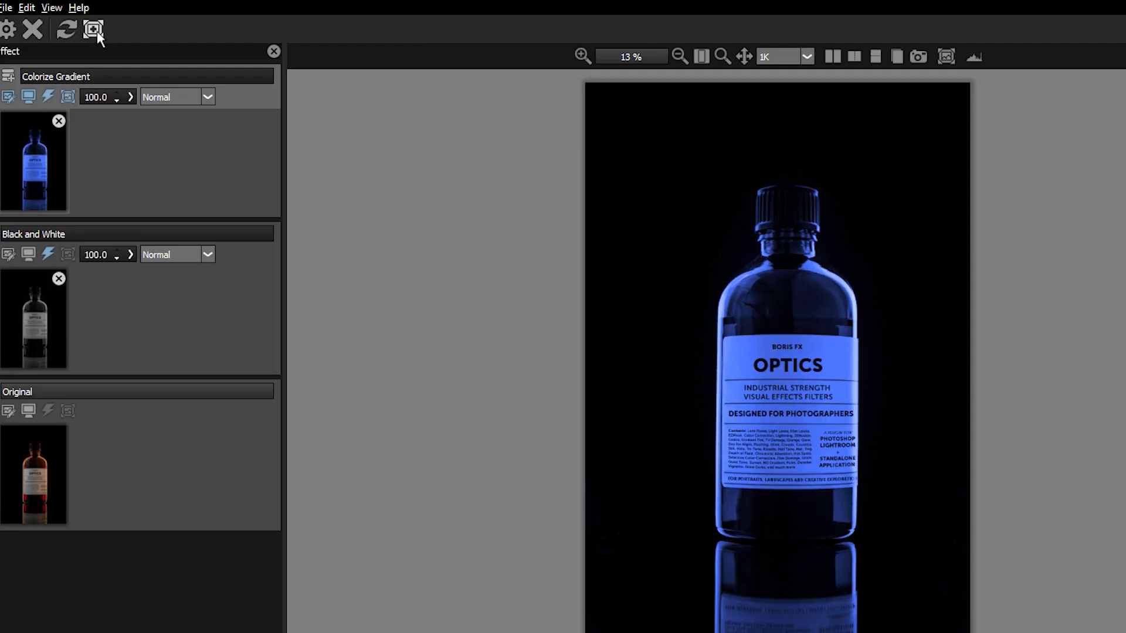
Add an EZMask to the Colorize Gradient and paint foreground strokes inside the bottle and its reflection, erasing spill beyond the glass edge
left_click(93, 29)
left_click(132, 159)
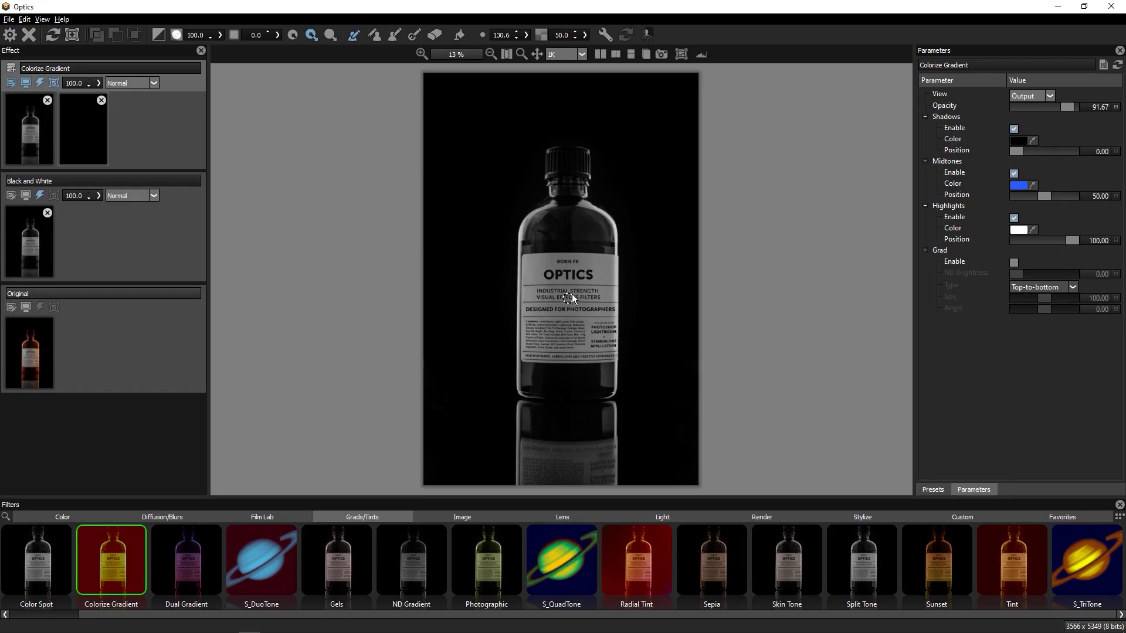
key("bracketright")
mouse_move(558, 229)
left_mouse_down()
mouse_move(564, 374)
mouse_move(585, 351)
left_mouse_up()
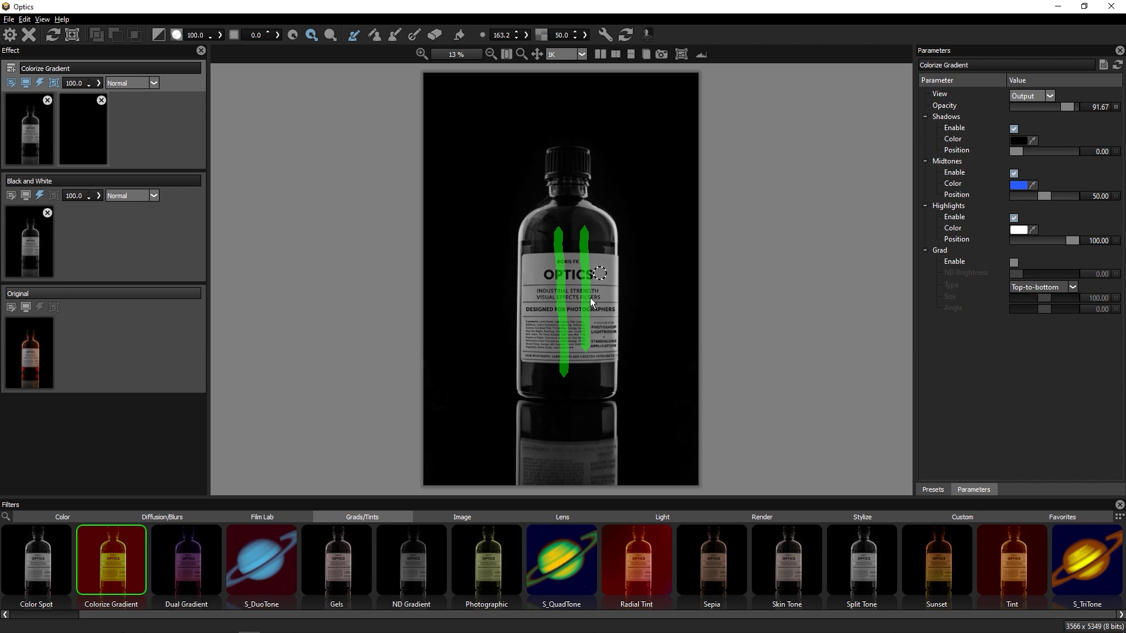
mouse_move(602, 234)
left_mouse_down()
mouse_move(582, 202)
mouse_move(575, 154)
mouse_move(554, 171)
mouse_move(552, 208)
mouse_move(525, 245)
mouse_move(524, 496)
mouse_move(610, 490)
mouse_move(611, 258)
mouse_move(588, 216)
mouse_move(609, 236)
mouse_move(608, 260)
left_mouse_up()
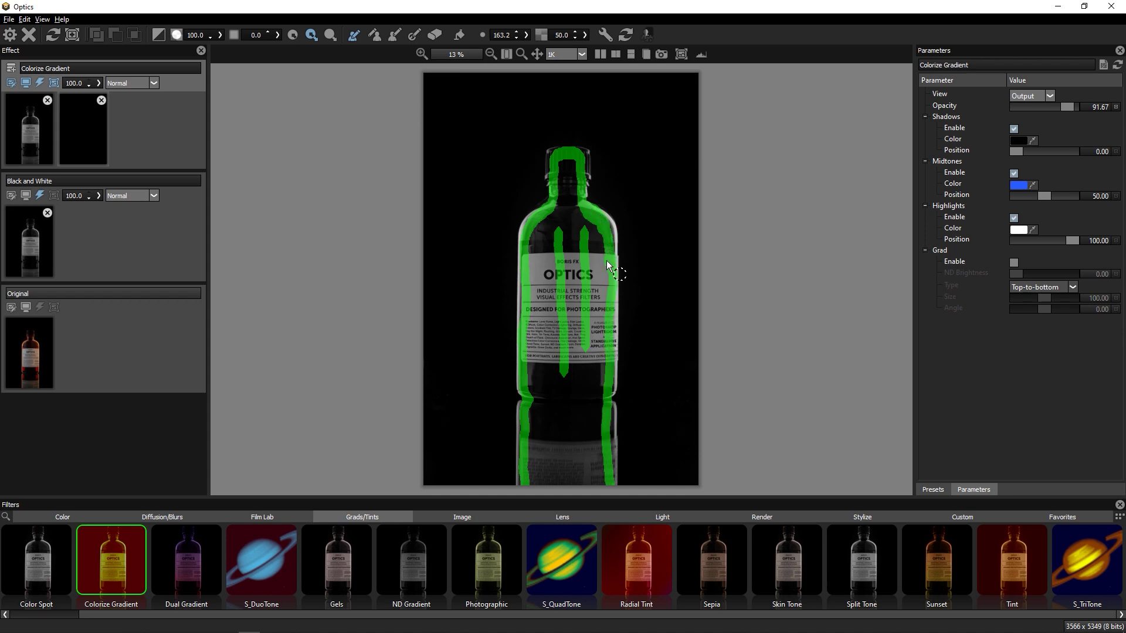
scroll(606, 260, "up", 3)
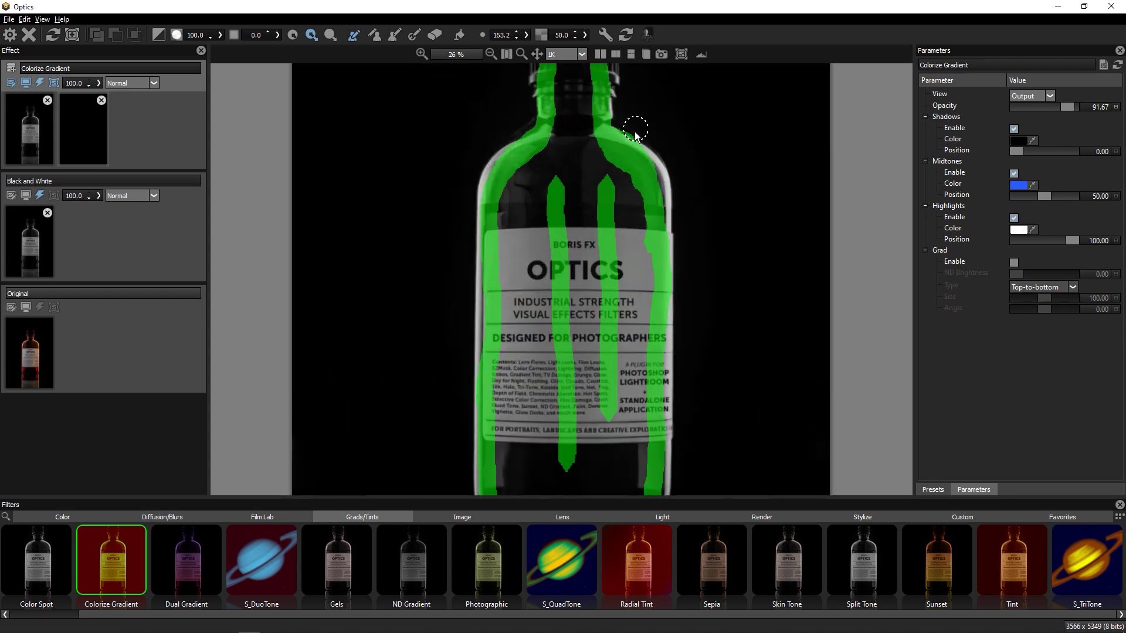
left_click(434, 34)
left_click_drag(642, 133, 531, 286)
Paint background strokes around the outside of the bottle and its reflection, and generate the EZMask
left_click(374, 34)
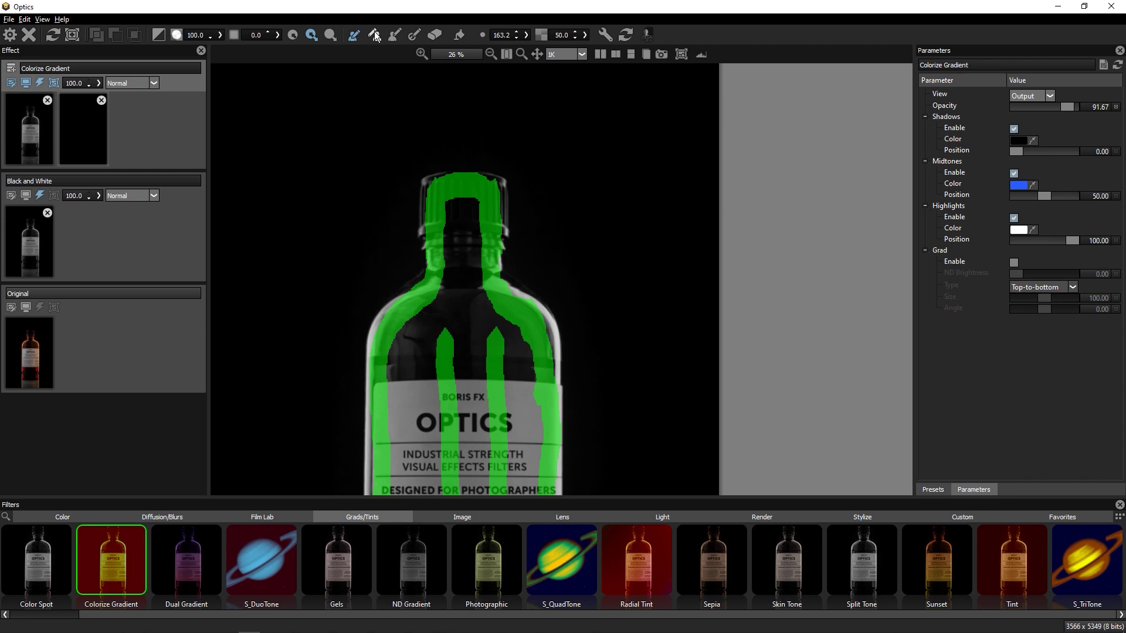
mouse_move(392, 154)
left_mouse_down()
mouse_move(616, 163)
mouse_move(546, 263)
mouse_move(612, 332)
left_mouse_up()
left_click(507, 54)
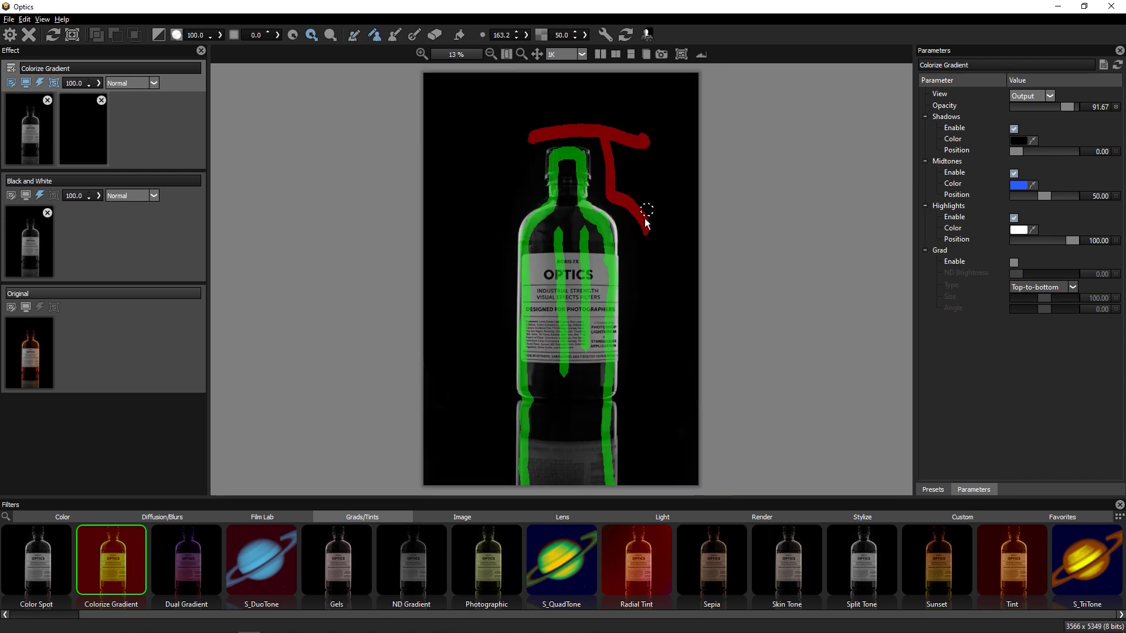
left_click_drag(643, 213, 649, 485)
mouse_move(621, 111)
left_mouse_down()
mouse_move(523, 154)
mouse_move(501, 241)
mouse_move(498, 487)
left_mouse_up()
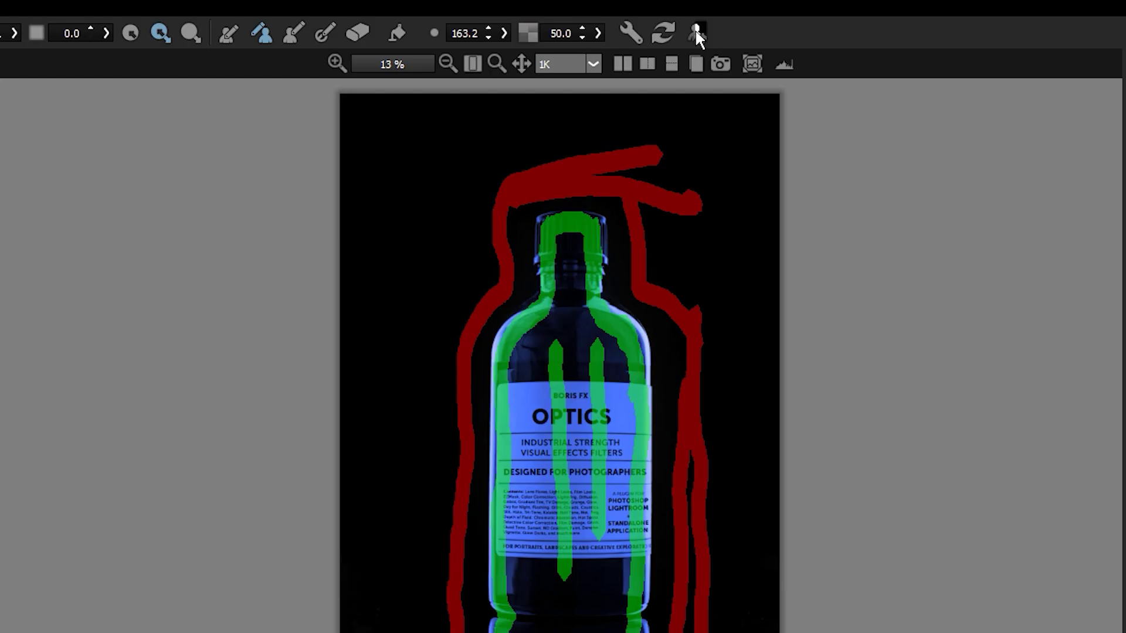
left_click(646, 33)
View the mask and refine it with small foreground strokes on the bottle's shoulders and background strokes around the cap and neck
left_click(752, 64)
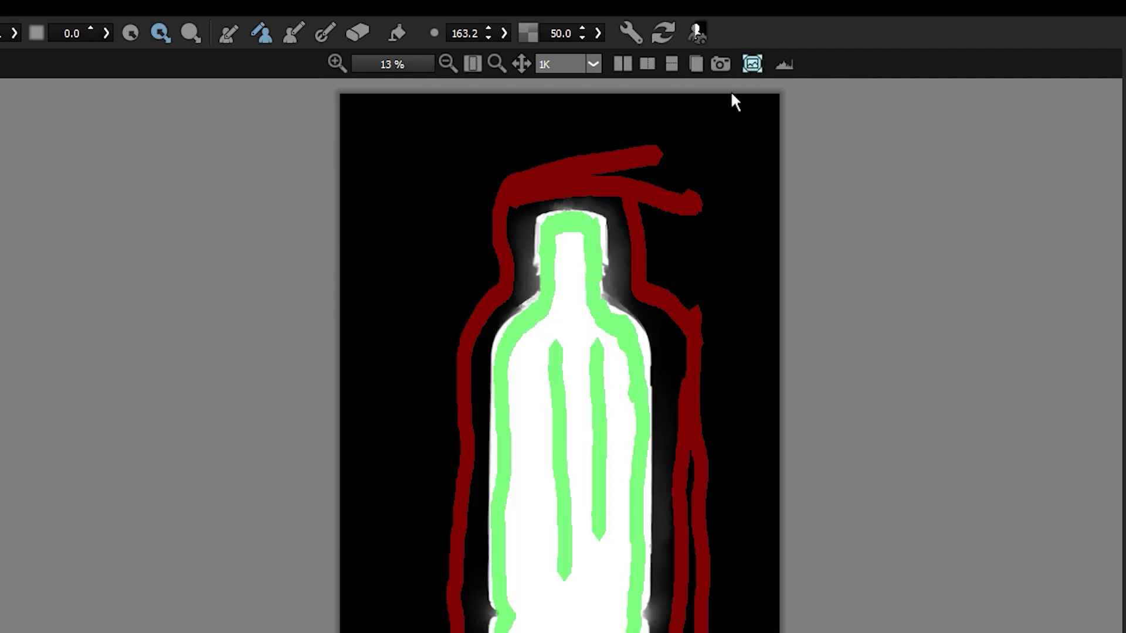
scroll(587, 285, "up", 3)
left_click_drag(638, 267, 607, 243)
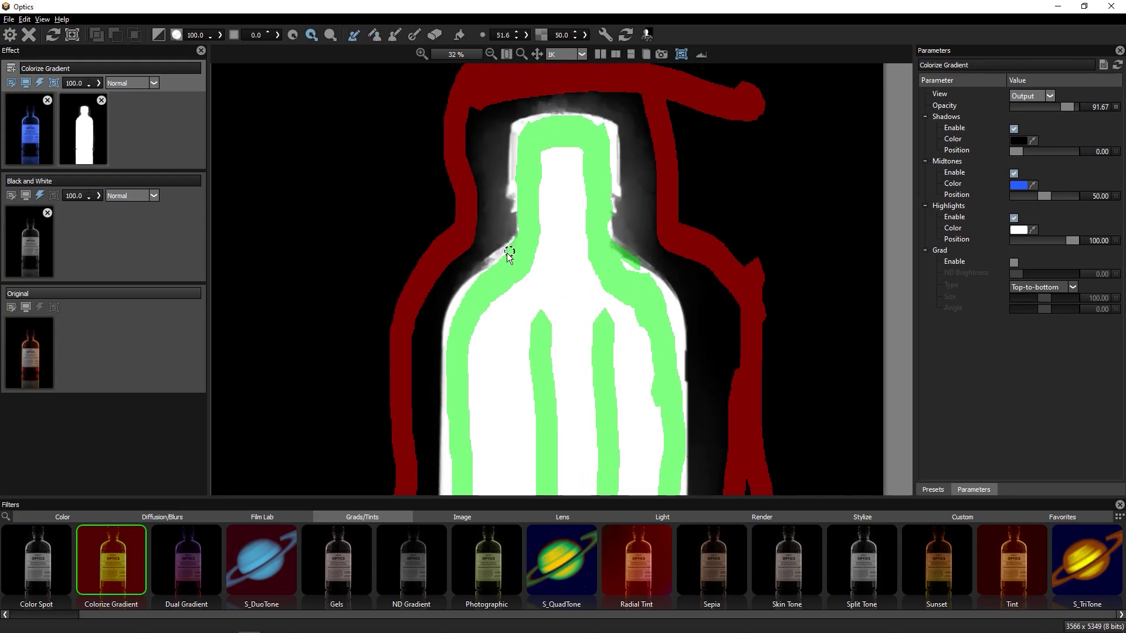
left_click_drag(508, 251, 472, 282)
left_click_drag(649, 280, 607, 245)
mouse_move(528, 107)
left_mouse_down()
mouse_move(630, 120)
mouse_move(636, 239)
left_mouse_up()
left_click_drag(502, 233, 533, 105)
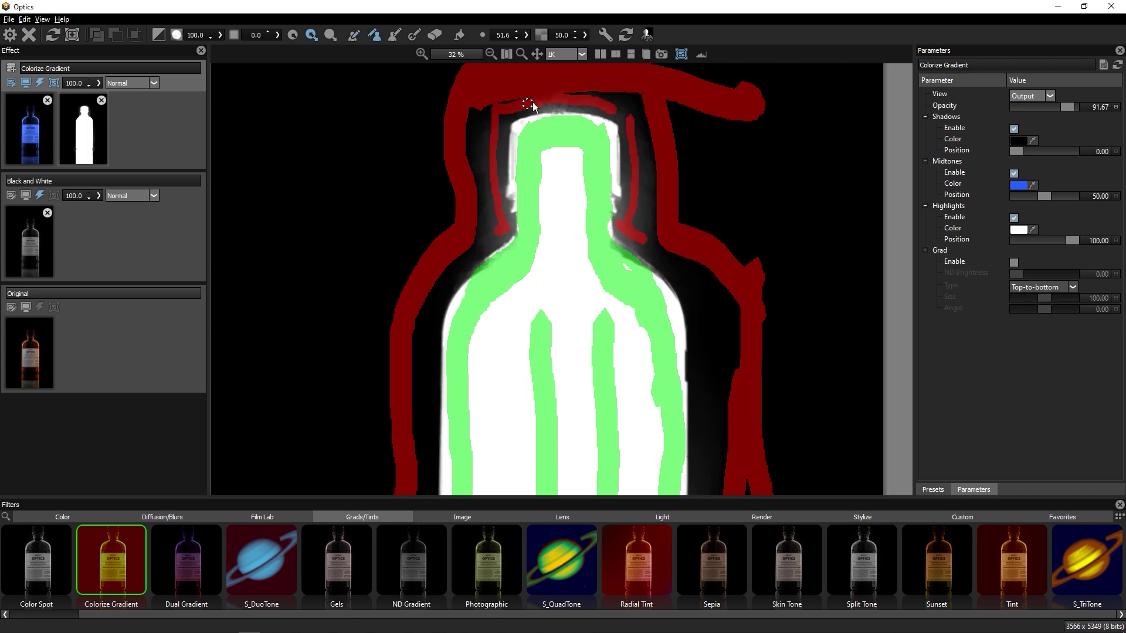
left_click_drag(476, 253, 457, 277)
left_click_drag(624, 240, 643, 249)
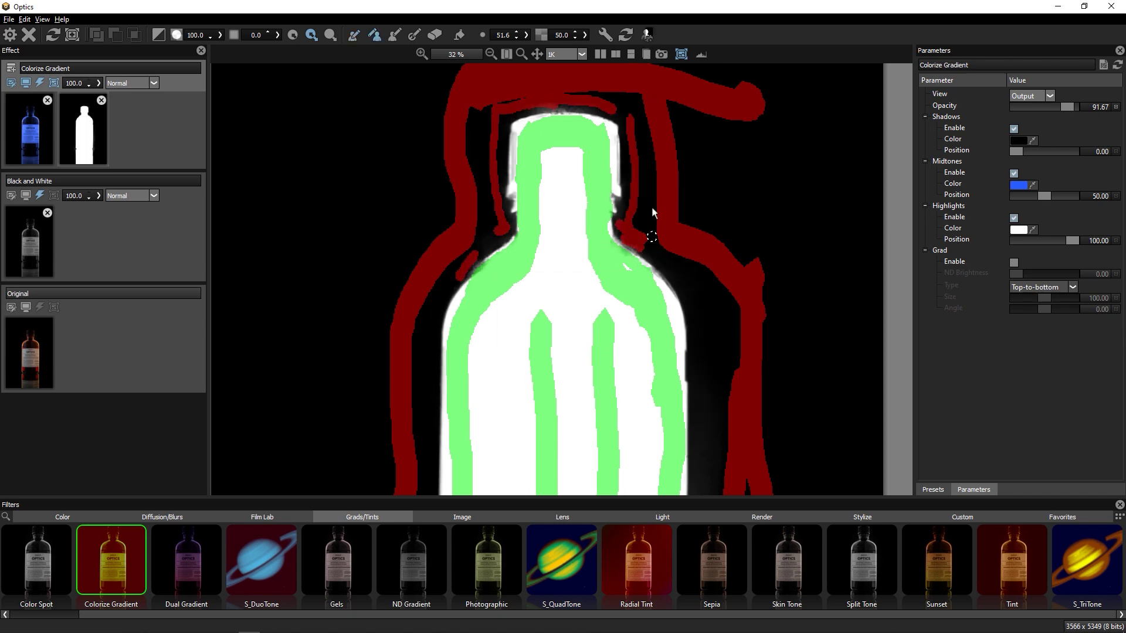
left_click(38, 139)
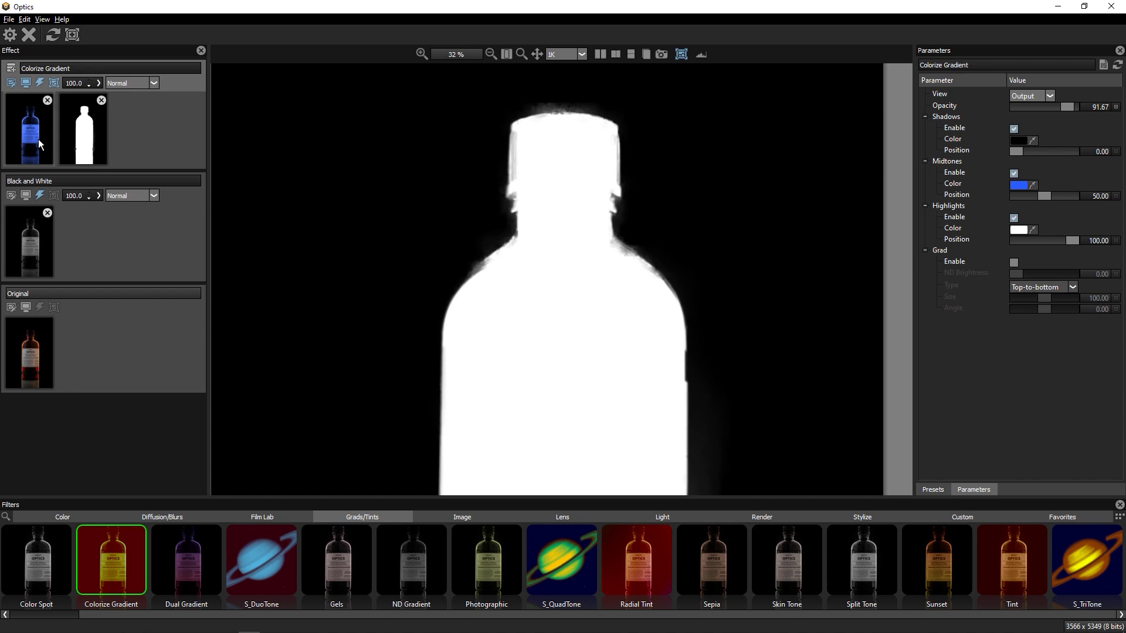
left_click(507, 54)
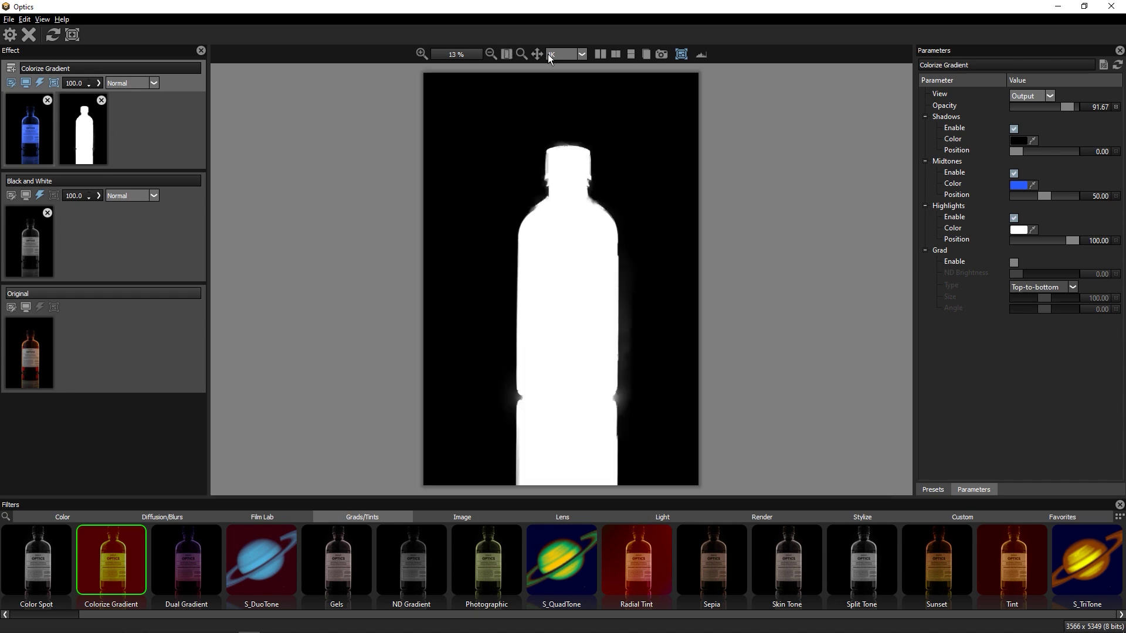
left_click(680, 54)
Add a Path mask to the Colorize Gradient and outline the bottle cap with it
left_click(72, 35)
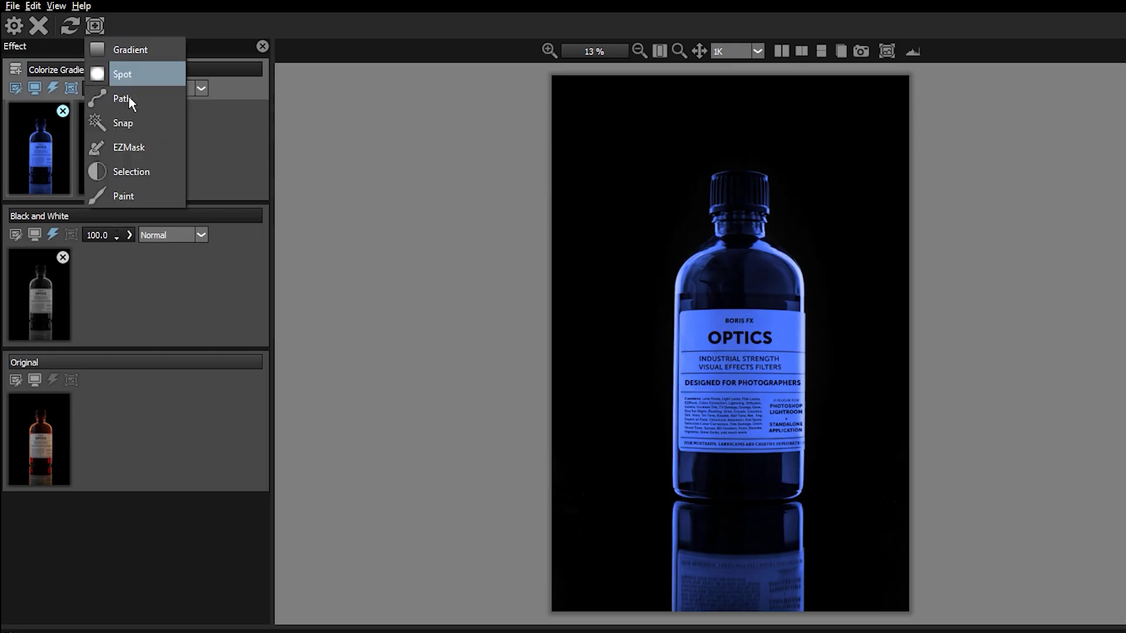
left_click(128, 97)
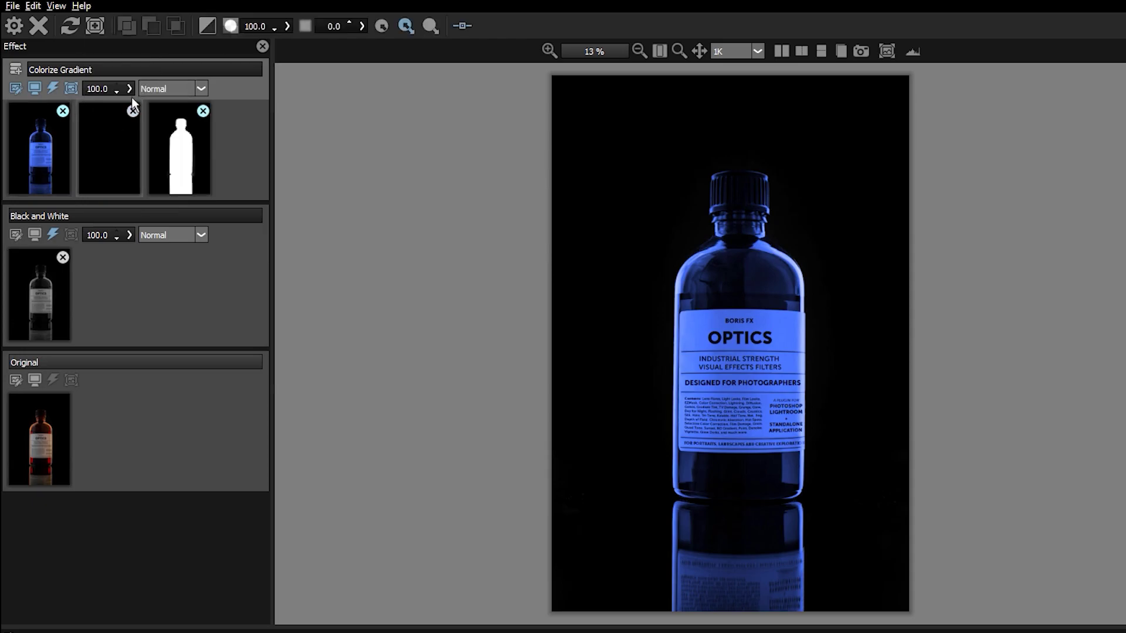
left_click(572, 142)
left_click(591, 146)
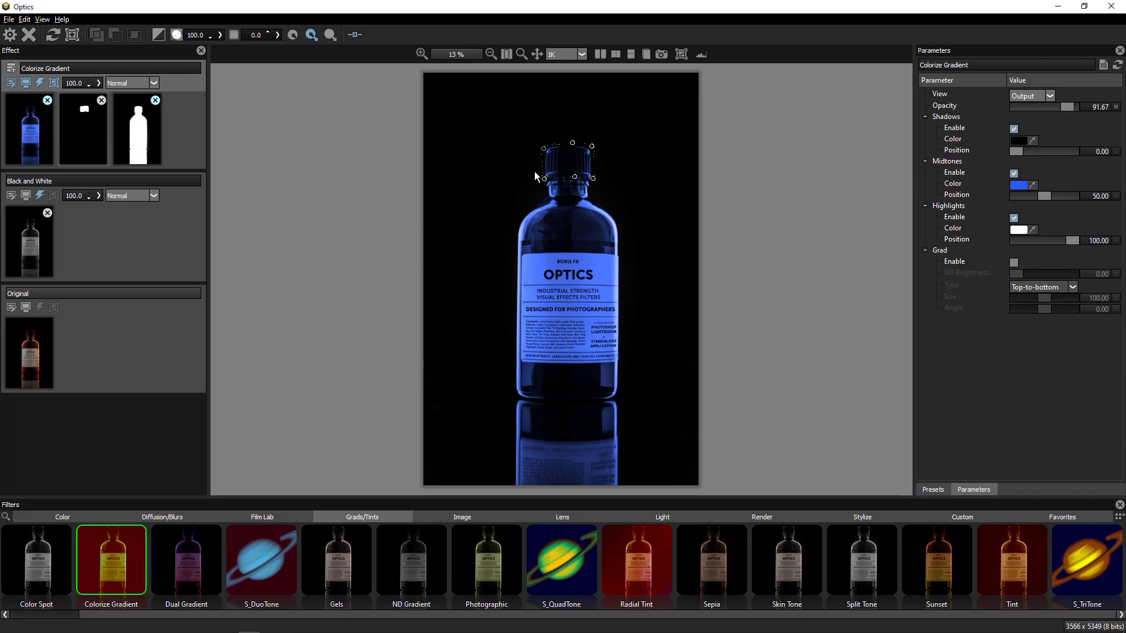
Place the cap's path mask after the bottle mask in subtract mode, removing the duplicate mask
left_click(144, 124)
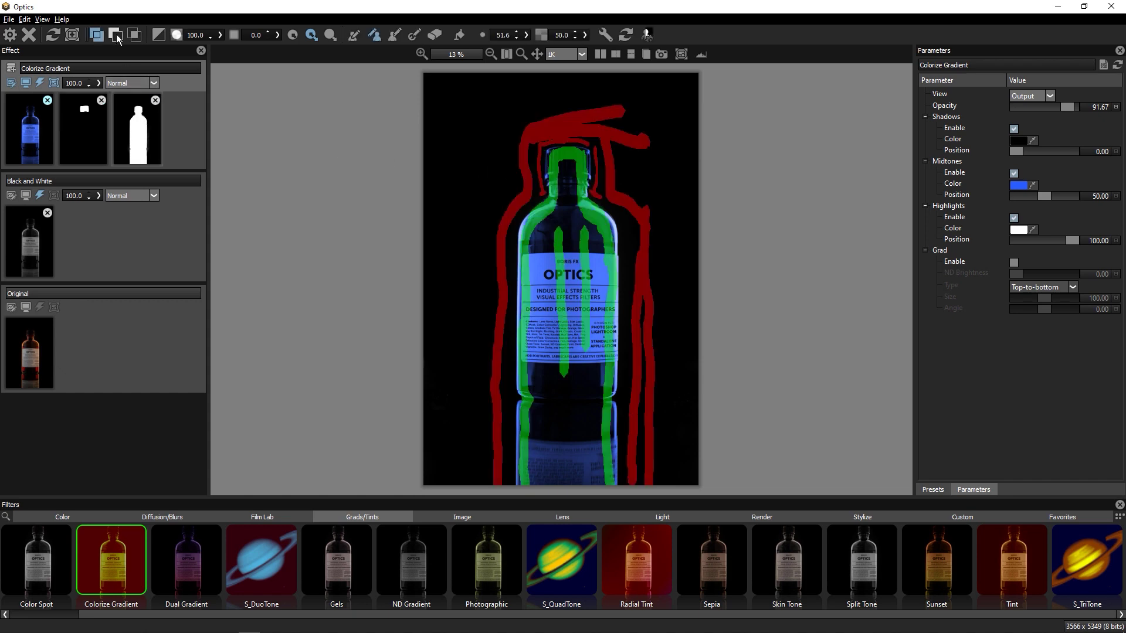
left_click_drag(100, 124, 187, 122)
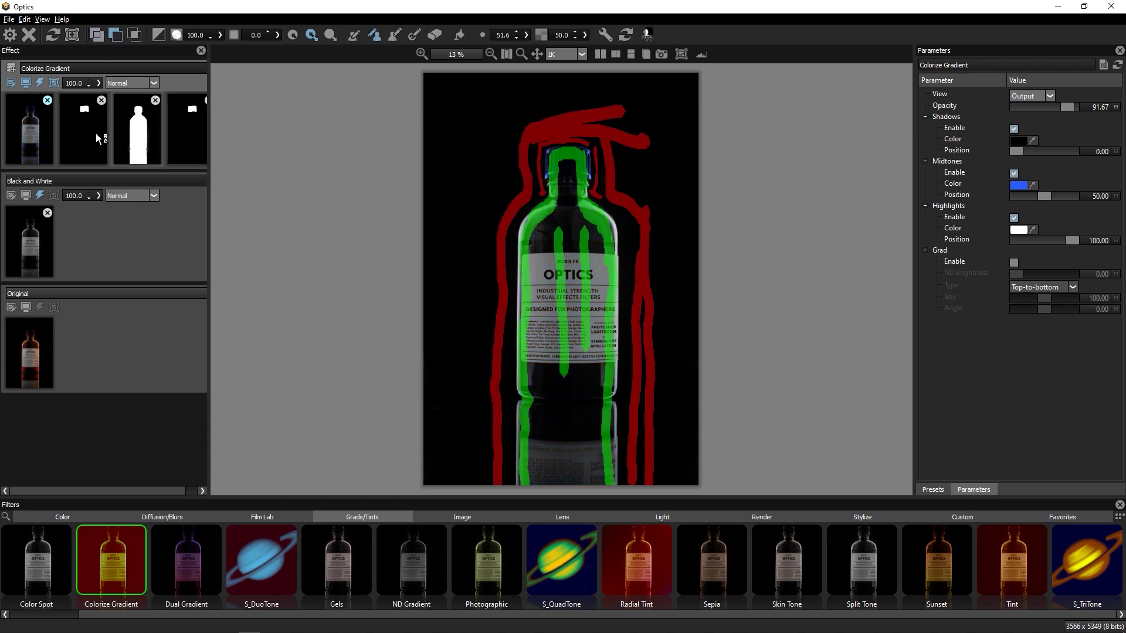
left_click(156, 101)
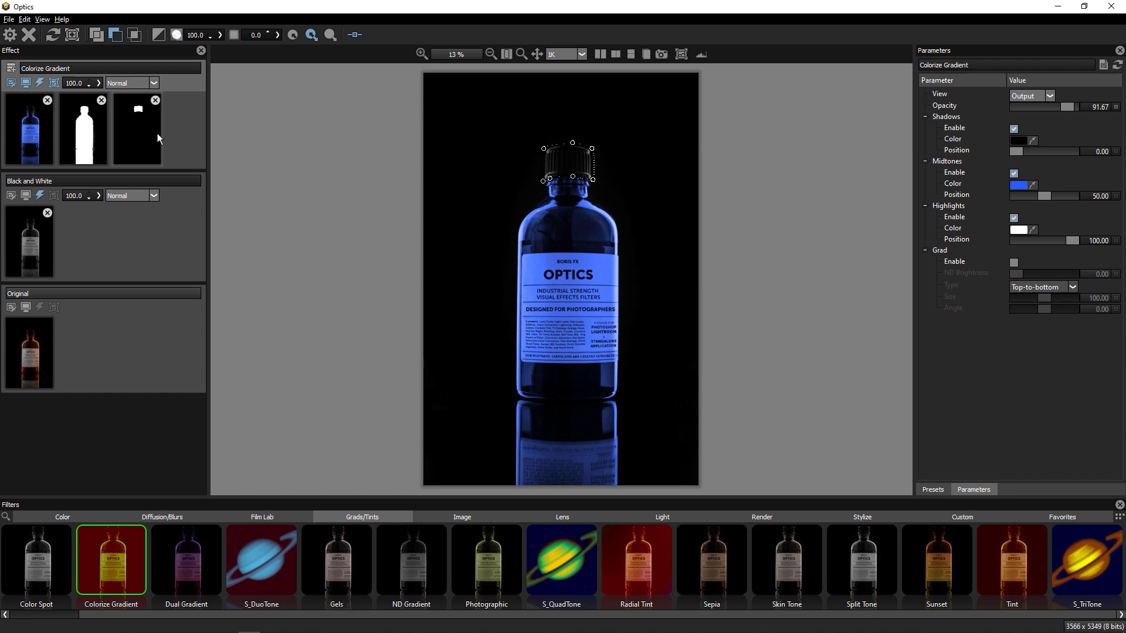
Trace a closed path around the bottle's label in the subtracting mask to exclude the label from the blue tint
scroll(559, 293, "up", 2)
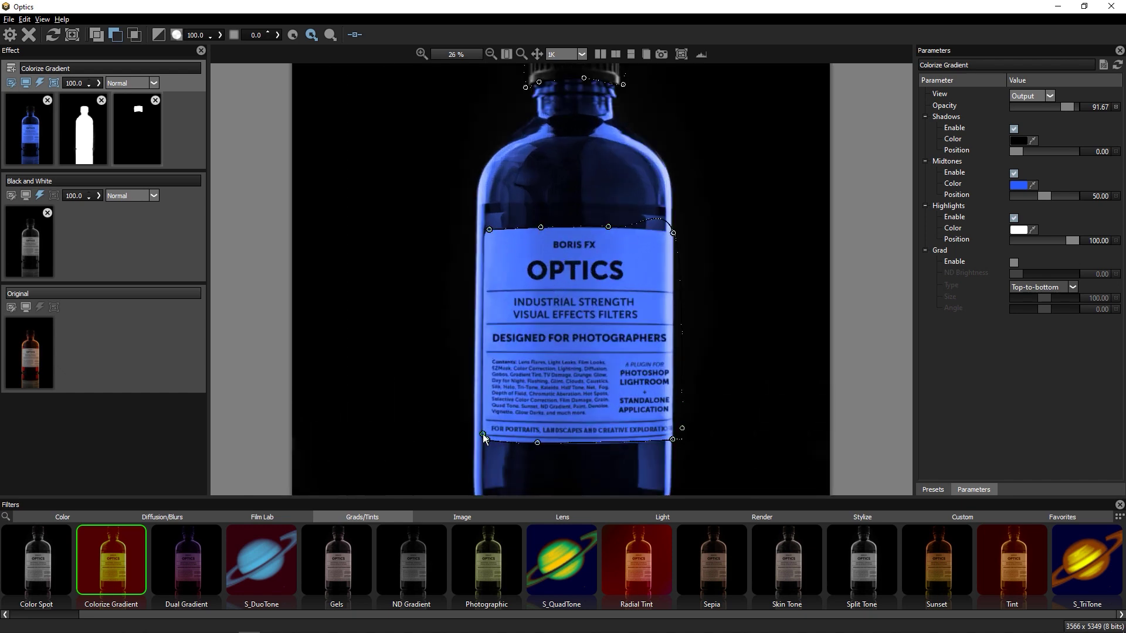
left_click(484, 238)
left_click(489, 230)
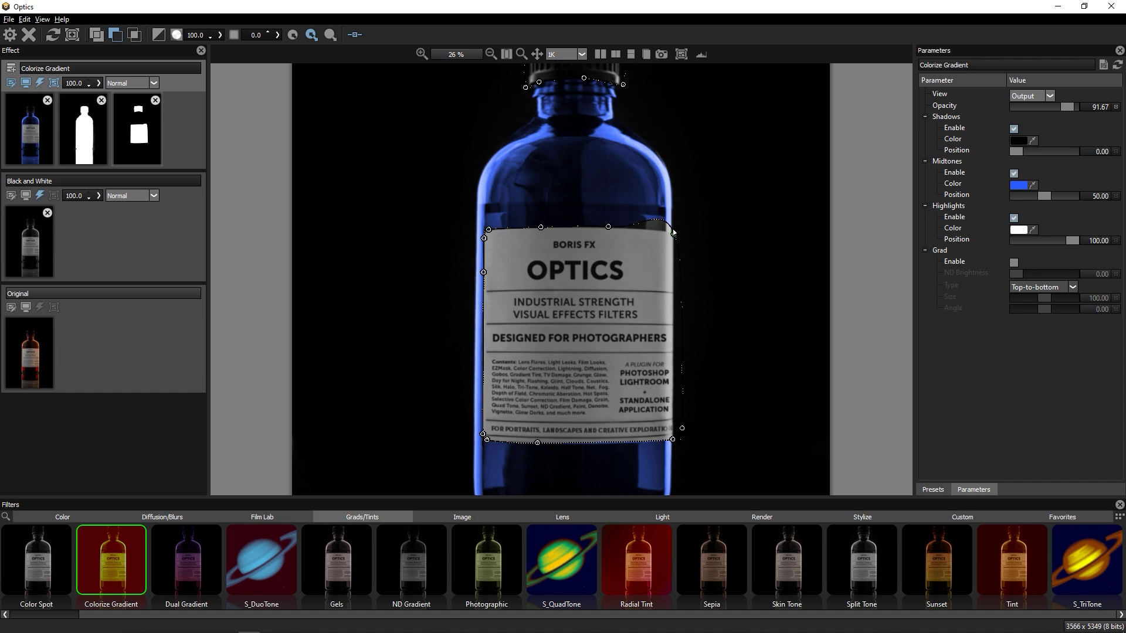
Adjust the label path's points along the label's right and bottom edges to fit its outline
mouse_move(672, 236)
left_mouse_down()
mouse_move(693, 240)
mouse_move(677, 237)
left_mouse_up()
mouse_move(682, 428)
left_mouse_down()
mouse_move(679, 403)
mouse_move(669, 440)
left_mouse_up()
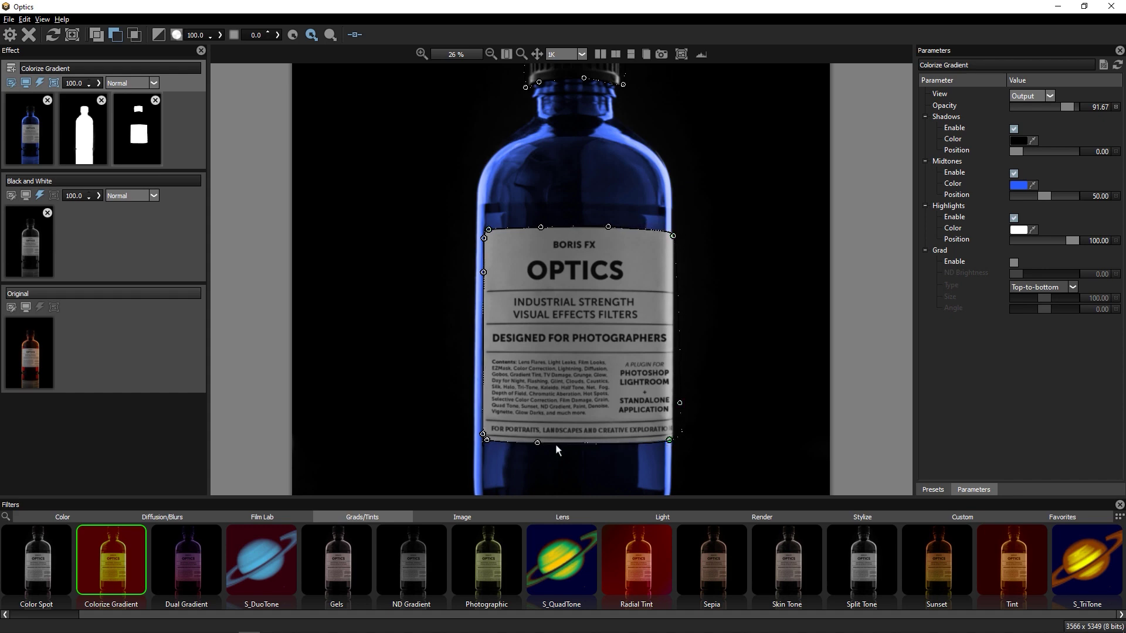
left_click(537, 444)
left_click(39, 142)
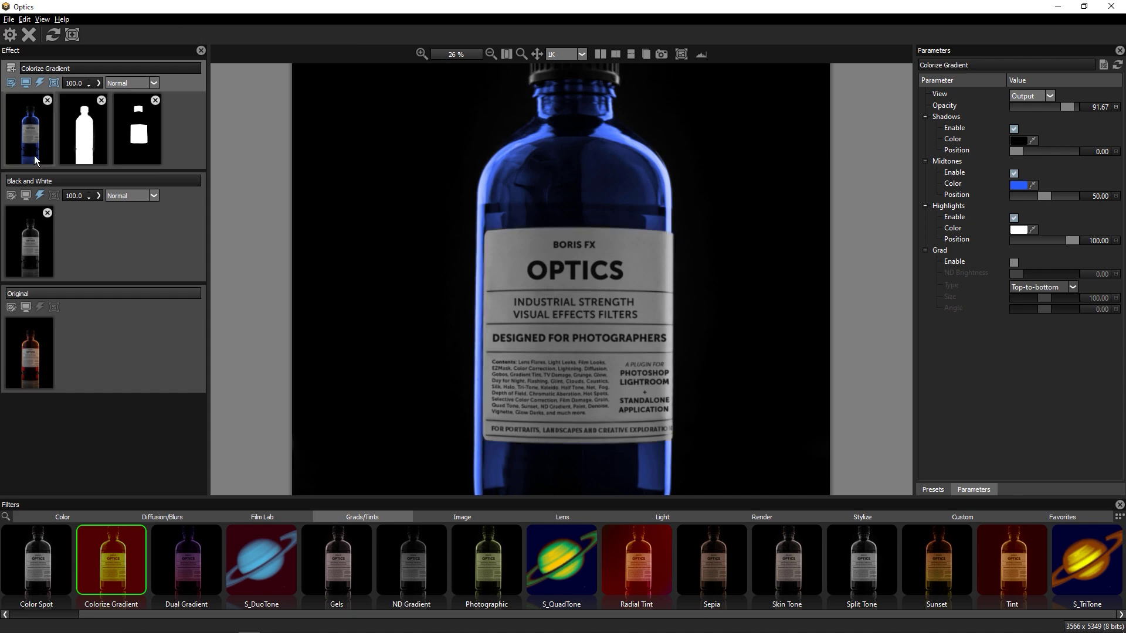
left_click(507, 54)
Add a new filter layer above the Colorize Gradient and apply the S_Caustics render filter
left_click(11, 69)
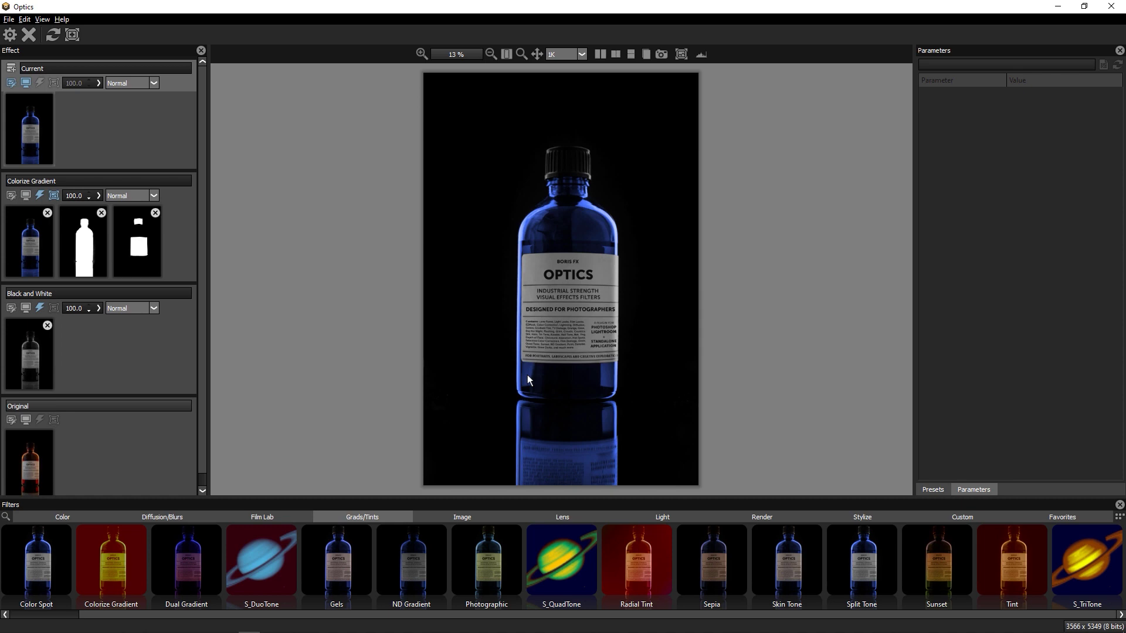
left_click(770, 520)
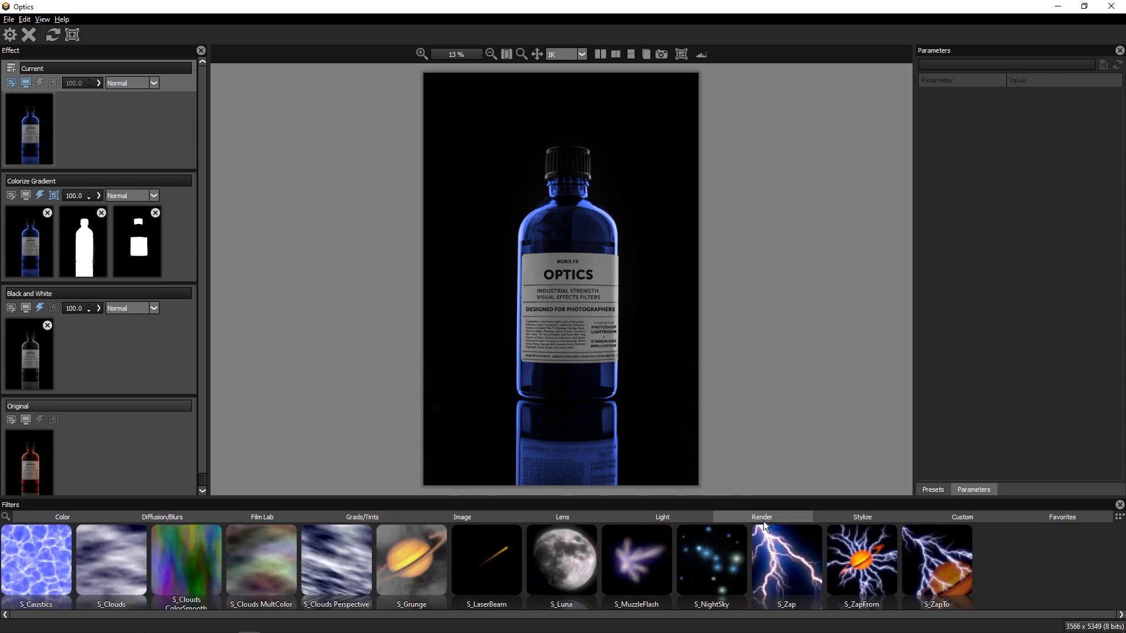
left_click(51, 549)
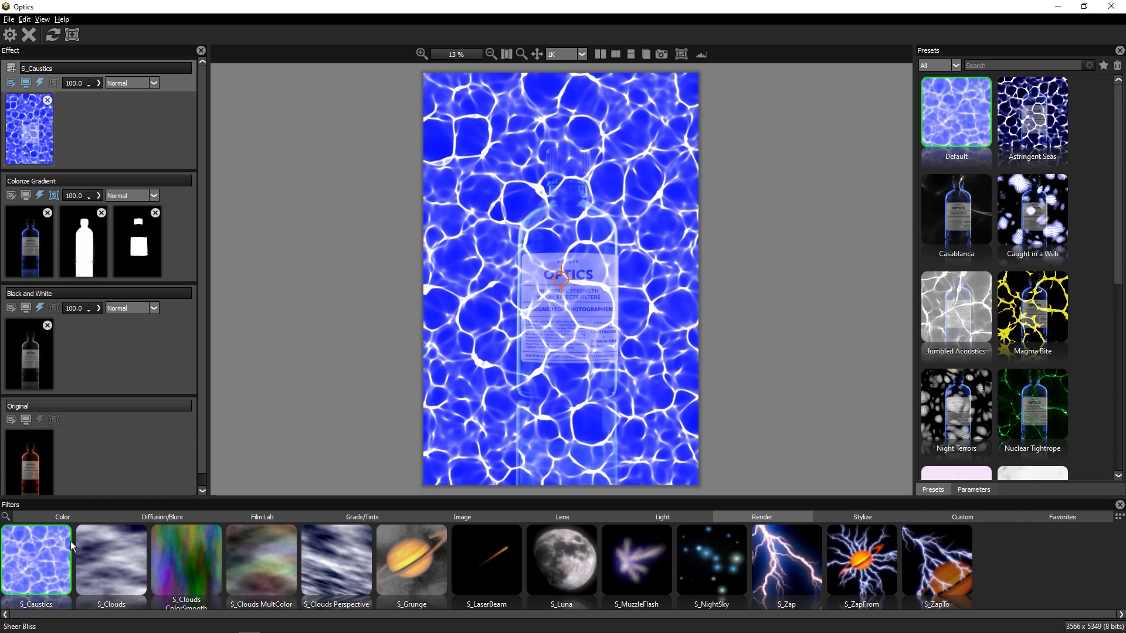
Compare S_Caustics presets including Astringent Seas, Casablanca, Caught in a Web, Magma Bite, Night Terrors, Skin Rash and The Incredible DNA, and return to Default
left_click(1040, 134)
left_click(972, 222)
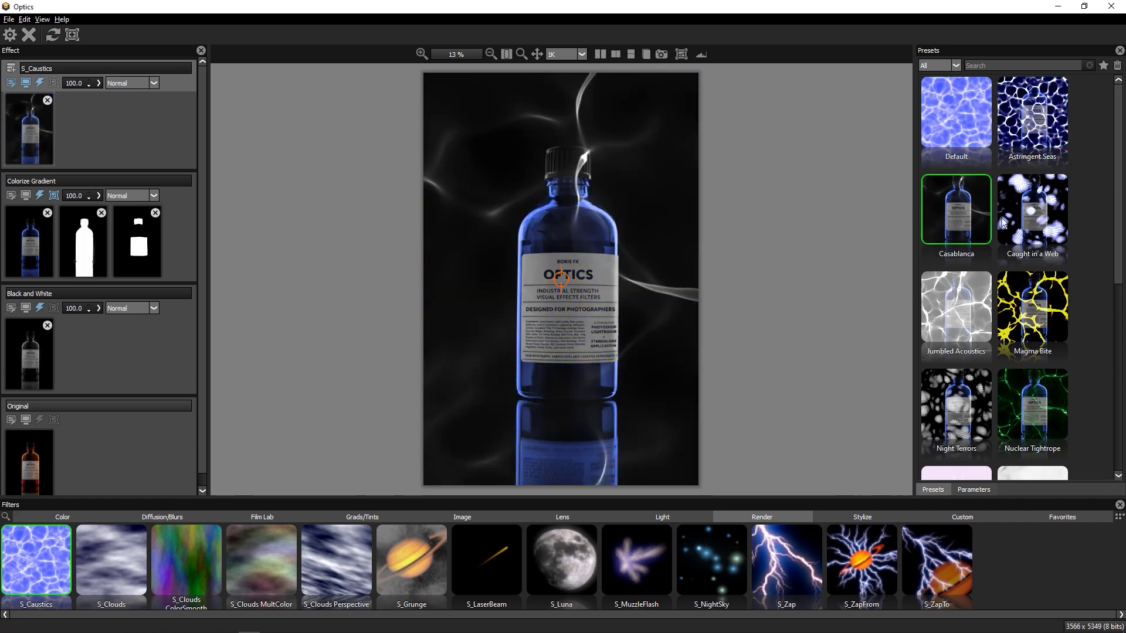
left_click(1020, 222)
left_click(1021, 311)
left_click(966, 402)
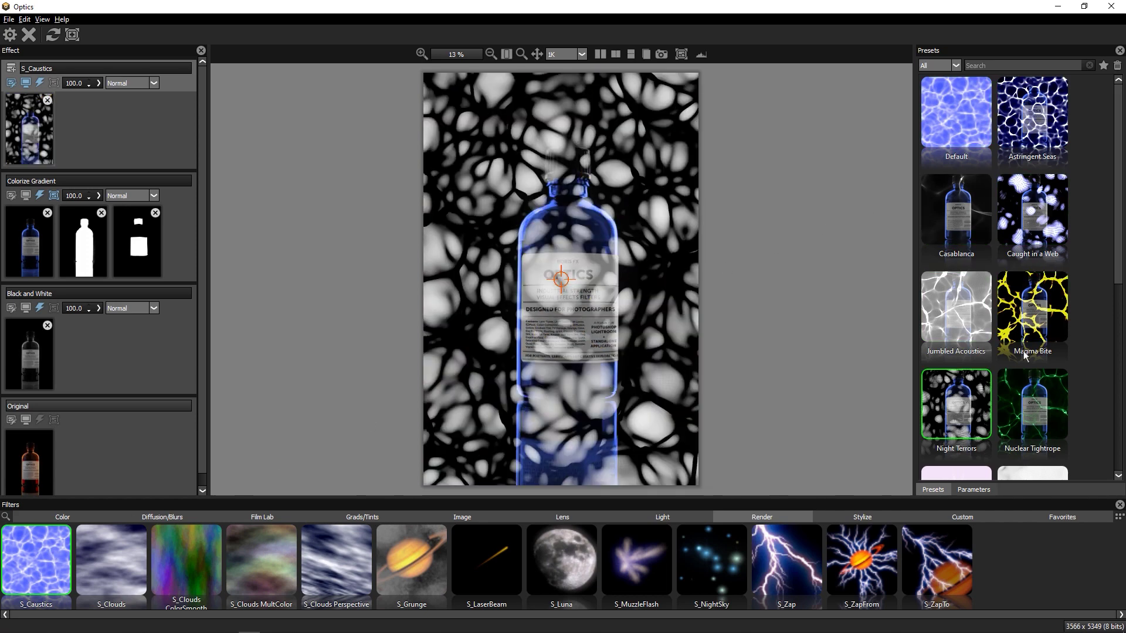
scroll(997, 328, "down", 5)
left_click(973, 315)
left_click(1033, 305)
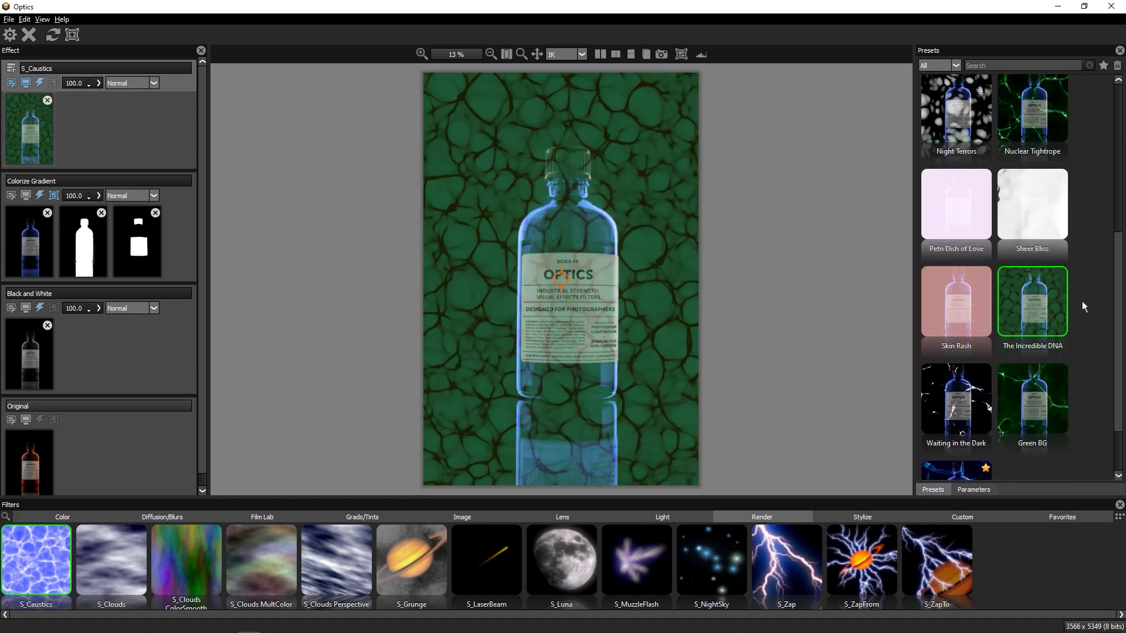
scroll(1033, 264, "up", 5)
left_click(972, 128)
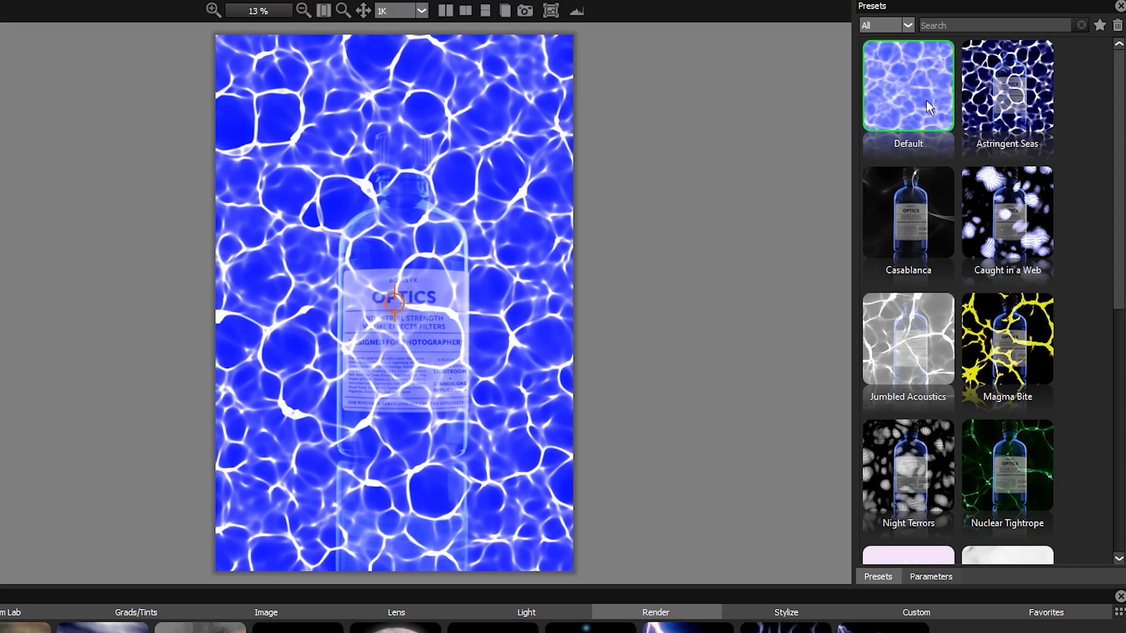
Set the S_Caustics filter's Bg Combine option to Caustic Only
left_click(919, 578)
left_click(1007, 273)
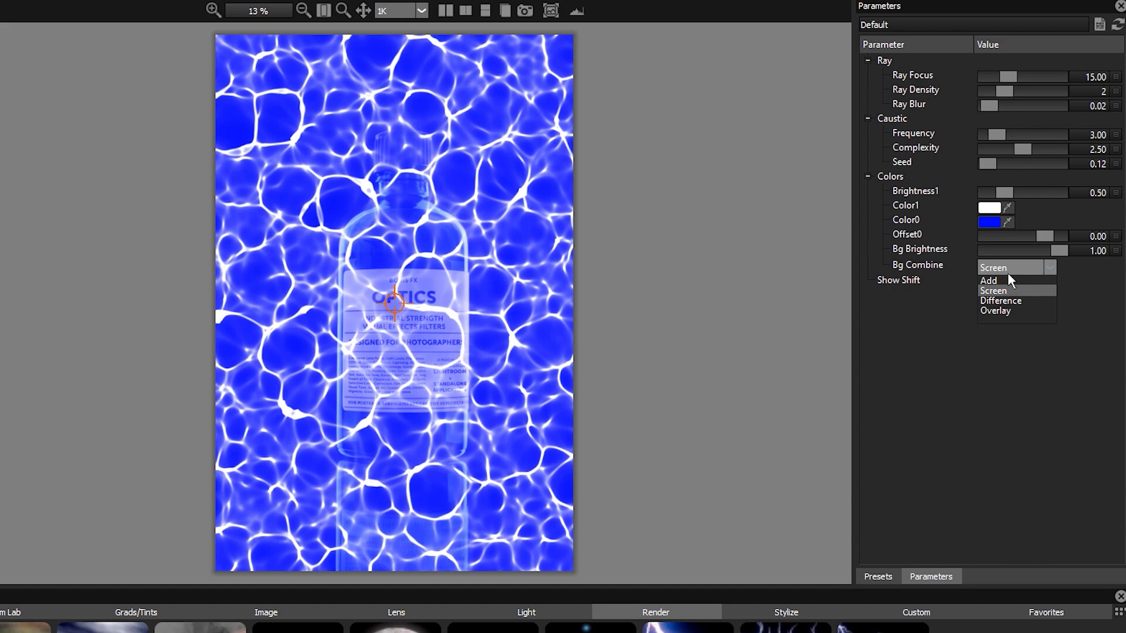
left_click(1009, 282)
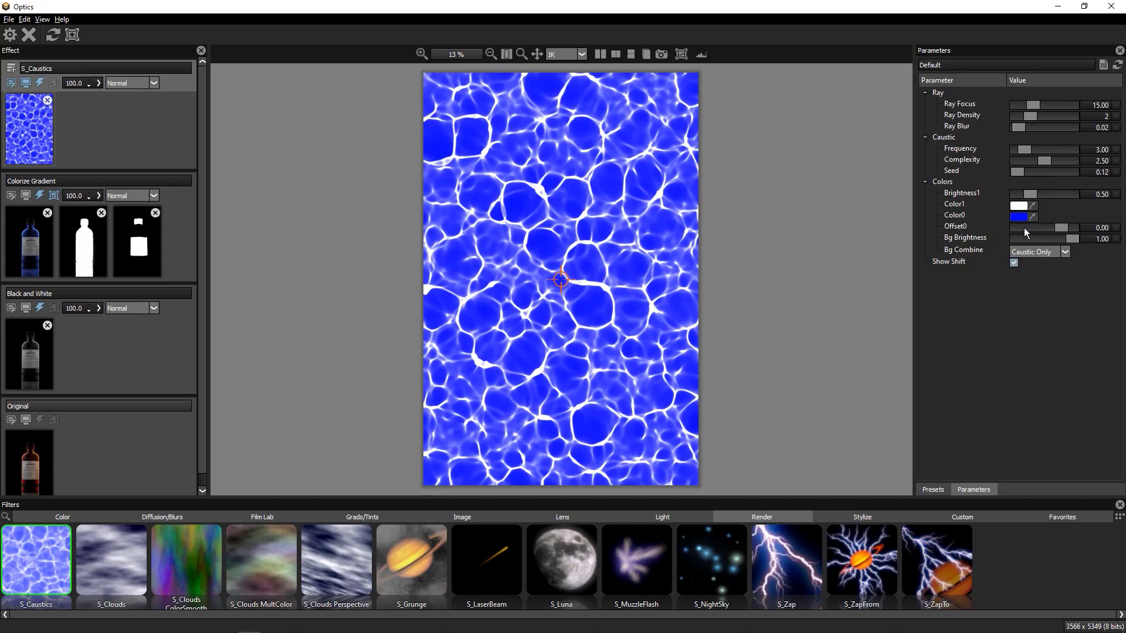
Set the S_Caustics Color0 to dark navy #00022a and Color1 to a bright blue
left_click(1019, 217)
left_click(697, 306)
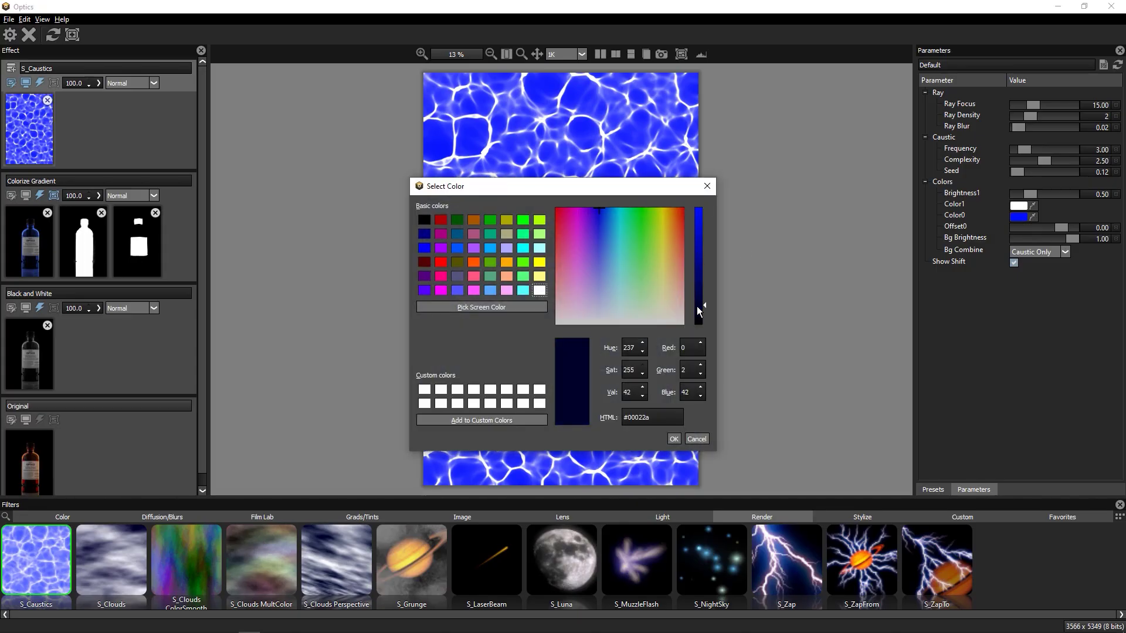
left_click(673, 439)
left_click(1018, 206)
left_click(600, 235)
left_click(674, 439)
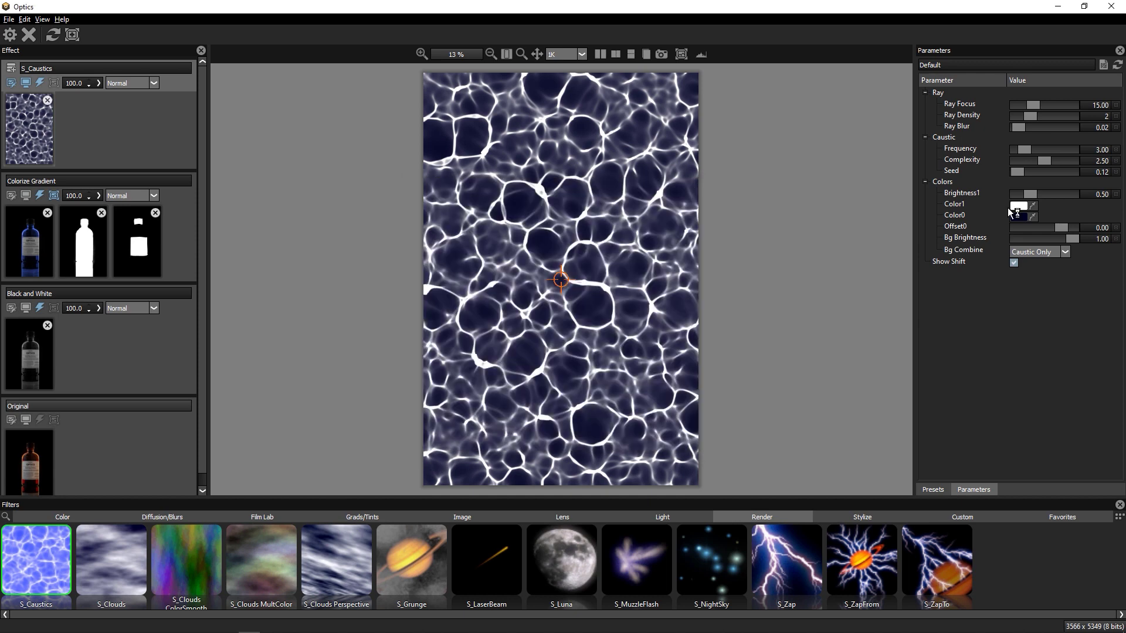
Set Ray Focus 16.67, Ray Density 4, Ray Blur 0.00, Frequency 0.84, Complexity 1.61, Seed 1.56 and Offset0 -0.19 for the caustics
left_click_drag(1032, 107, 1021, 107)
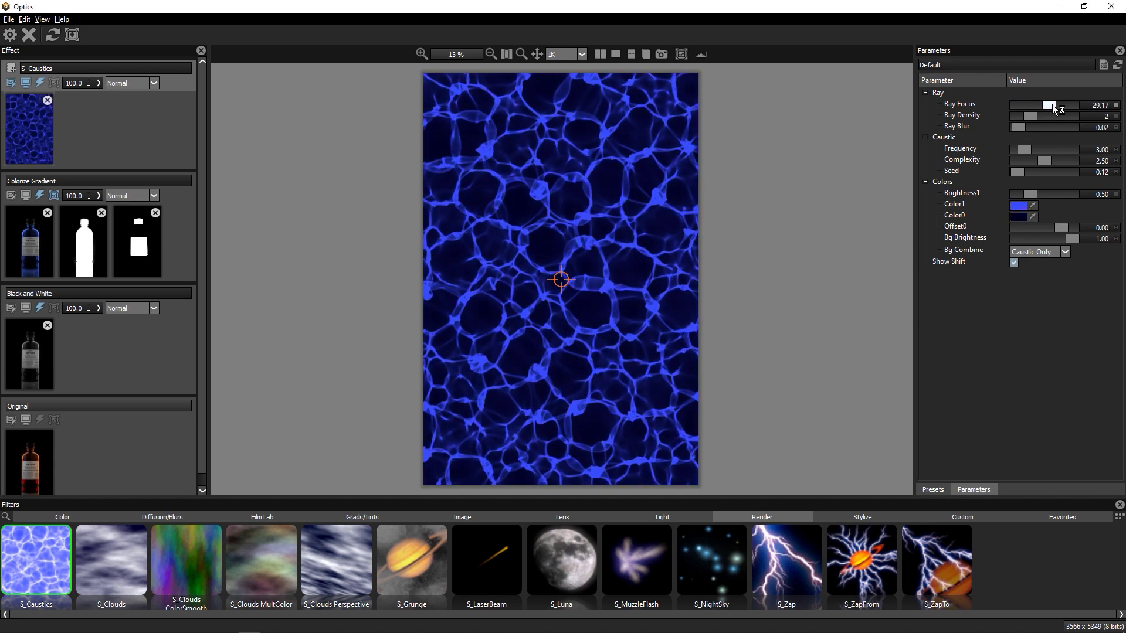
left_click_drag(1036, 104, 1033, 175)
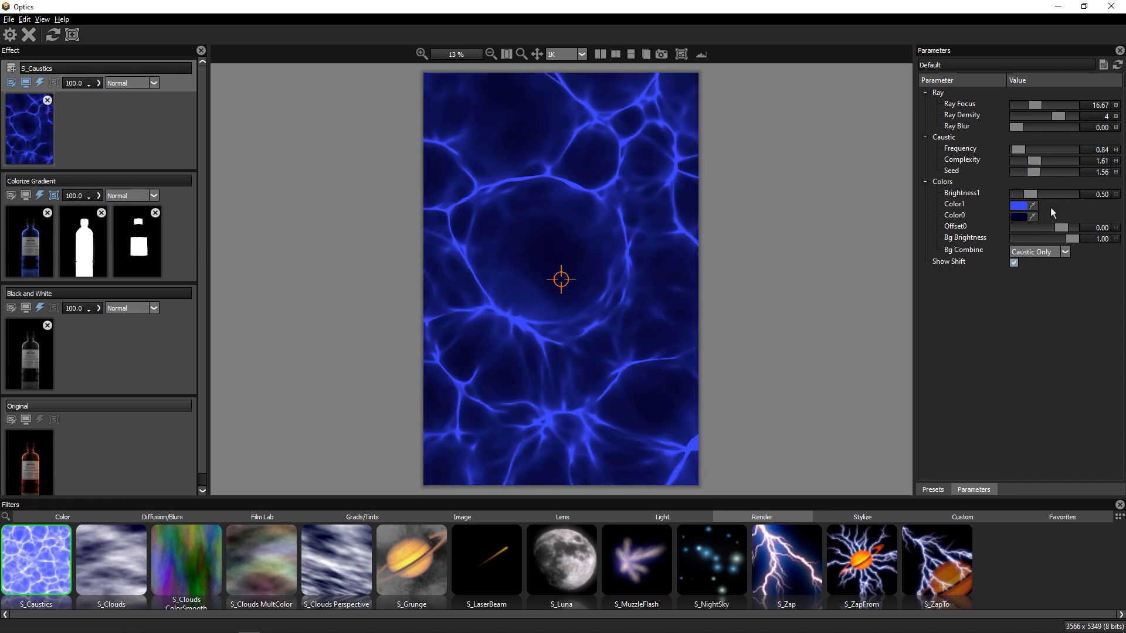
left_click_drag(1059, 227, 1058, 227)
Try other S_Caustics Bg Combine modes to blend the caustics with the bottle image
left_click(1050, 251)
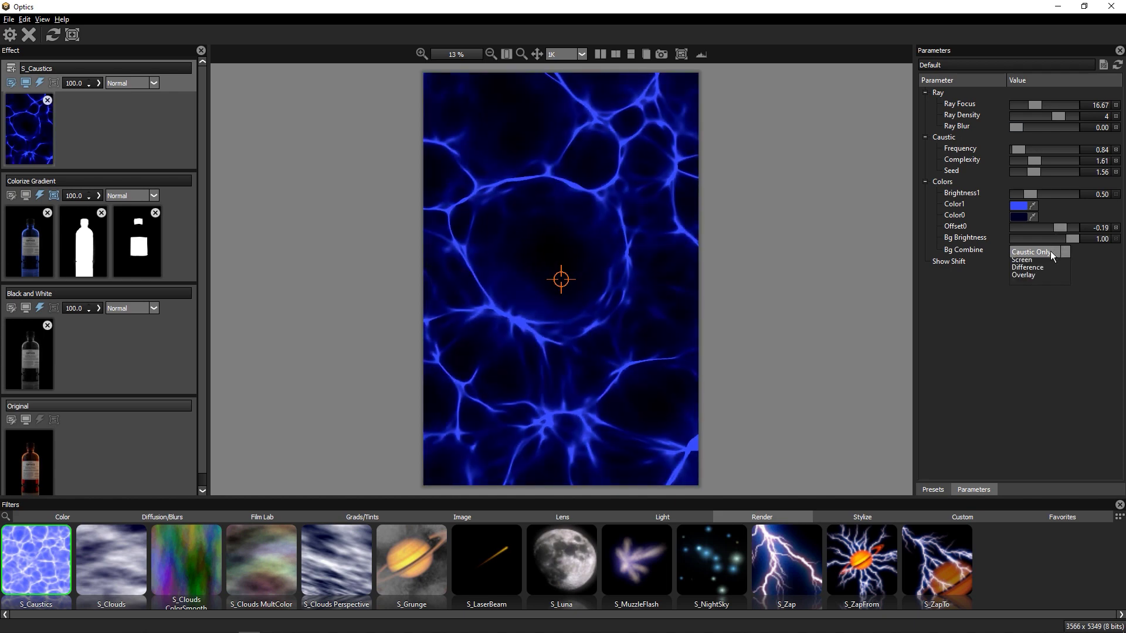
left_click(1026, 269)
left_click(1040, 254)
left_click(1024, 283)
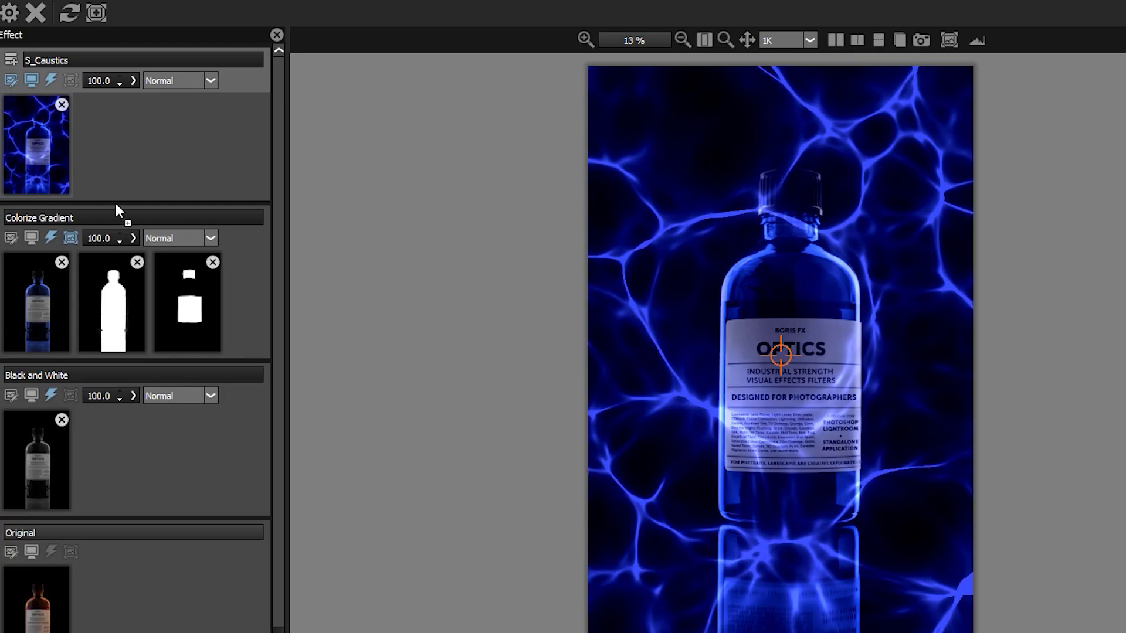
Copy the bottle mask from Colorize Gradient onto S_Caustics and invert it so the caustics affect only the background
left_click_drag(115, 157, 113, 159)
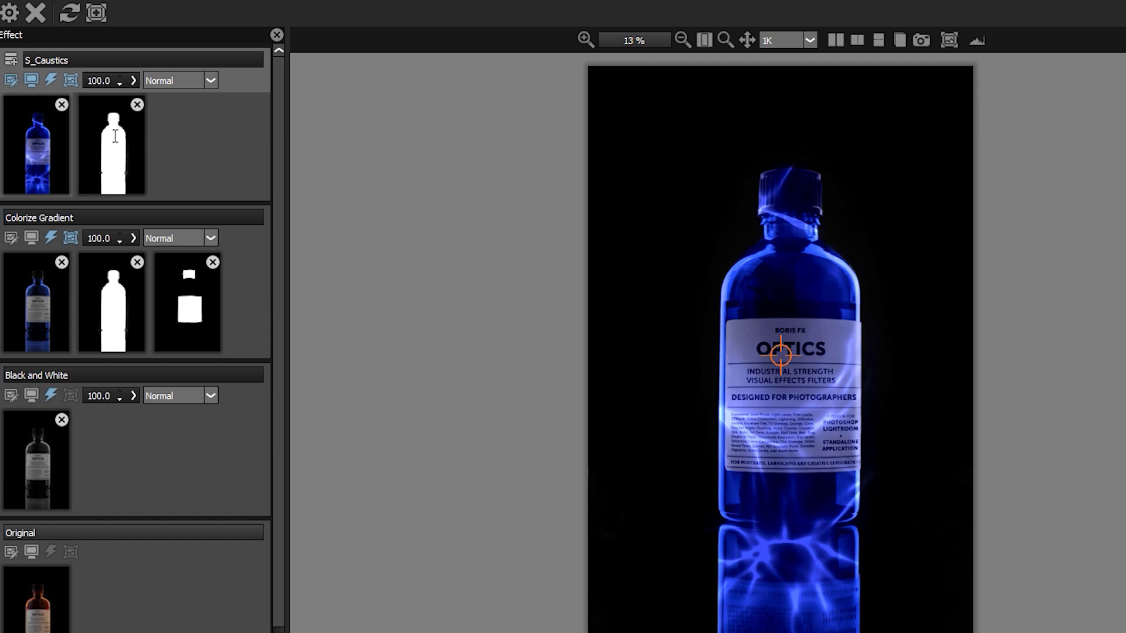
left_click(117, 141)
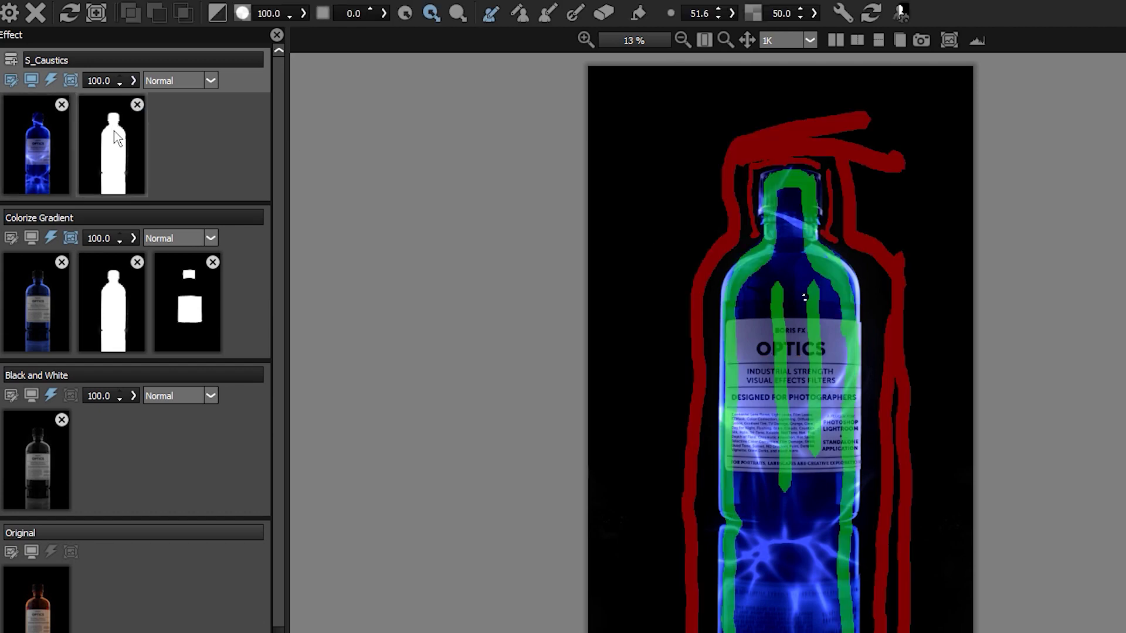
left_click(218, 14)
left_click(39, 163)
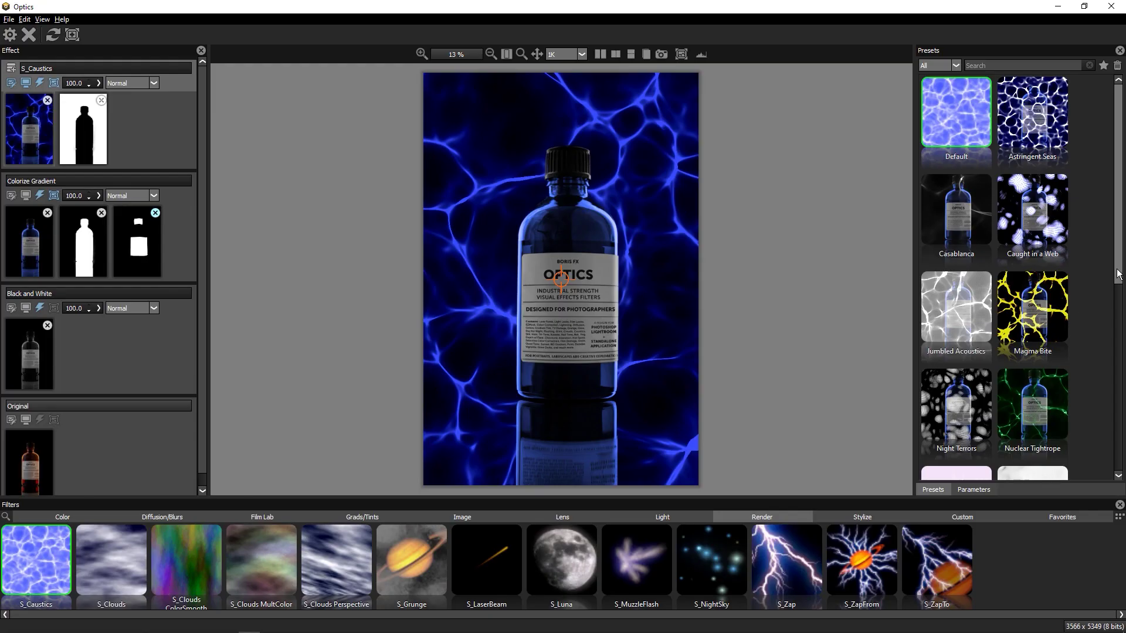
Apply the Blue Caustics BG preset to S_Caustics and show its parameters
left_click_drag(1117, 268, 1096, 484)
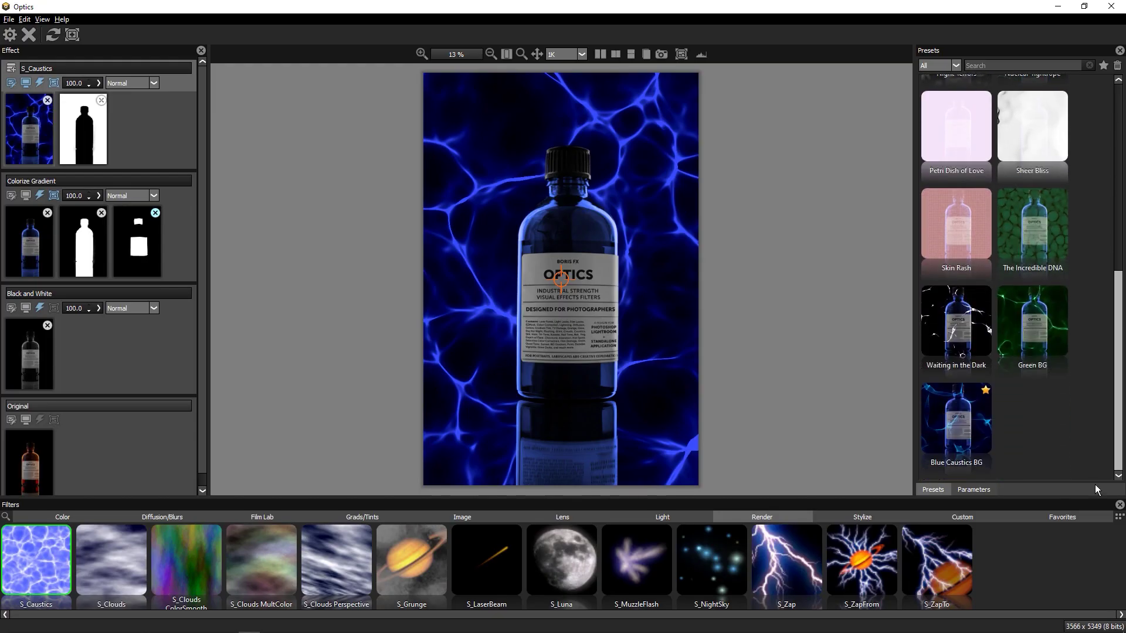
left_click(955, 422)
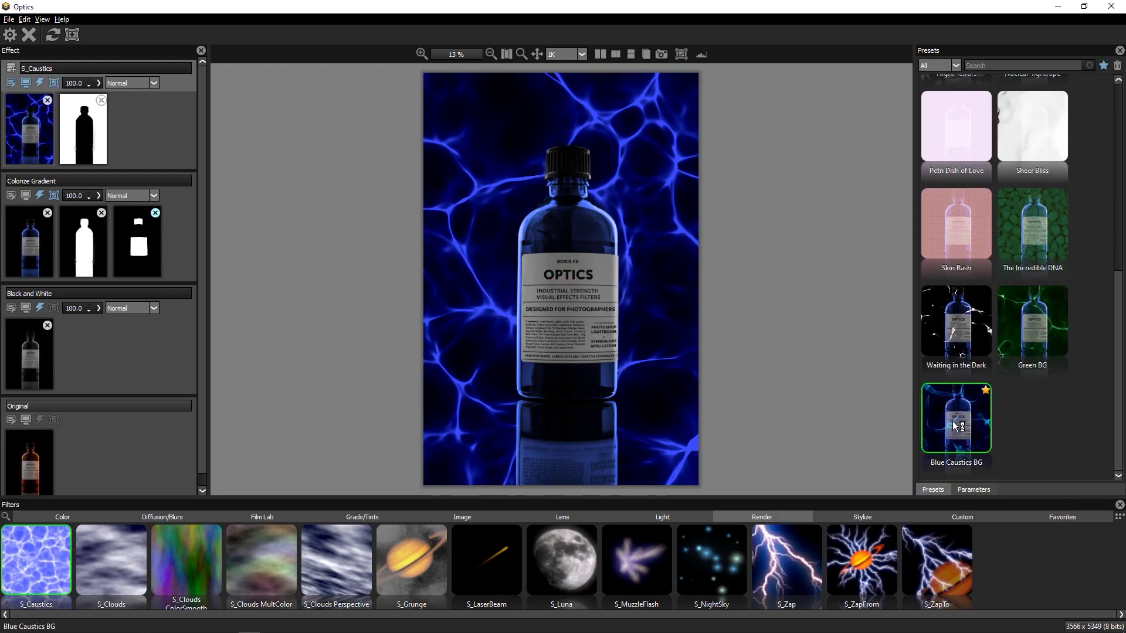
left_click(973, 489)
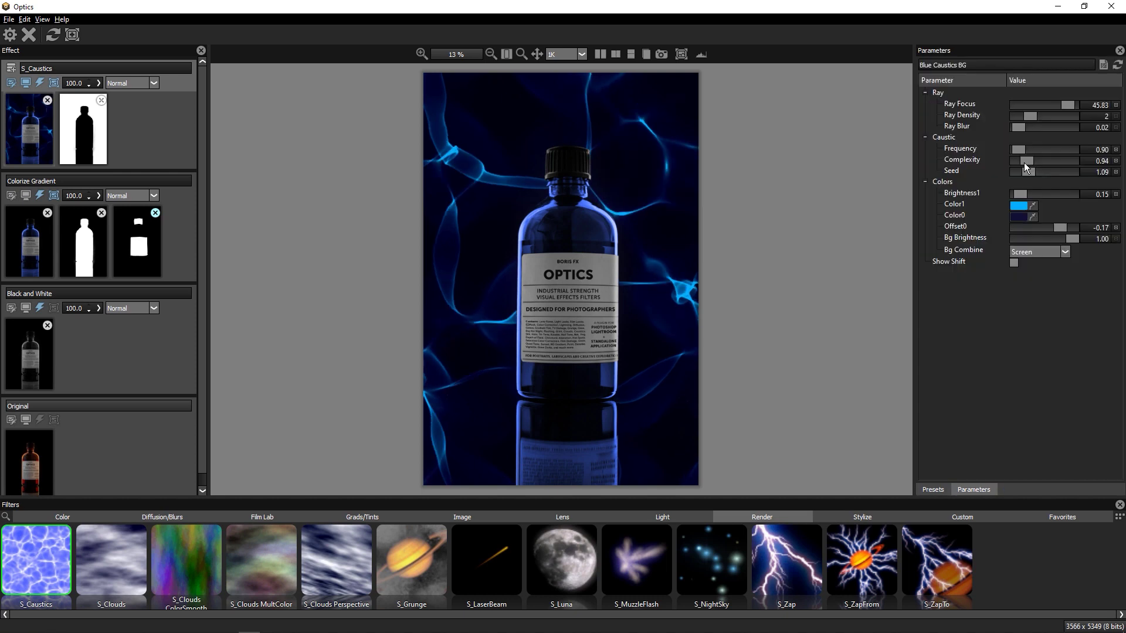
Add a path mask to S_Caustics and outline the clear glass at the bottle's shoulders above the label
left_click(83, 129)
left_click(72, 34)
left_click(96, 77)
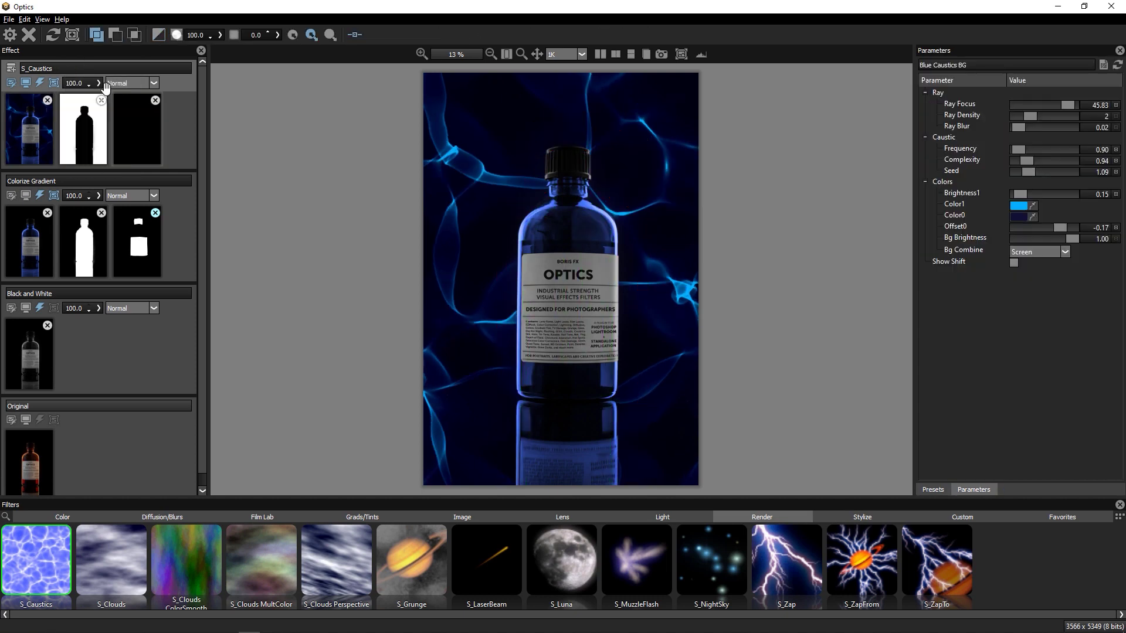
left_click(603, 215)
left_click(612, 240)
left_click(538, 235)
left_click(525, 230)
left_click(536, 217)
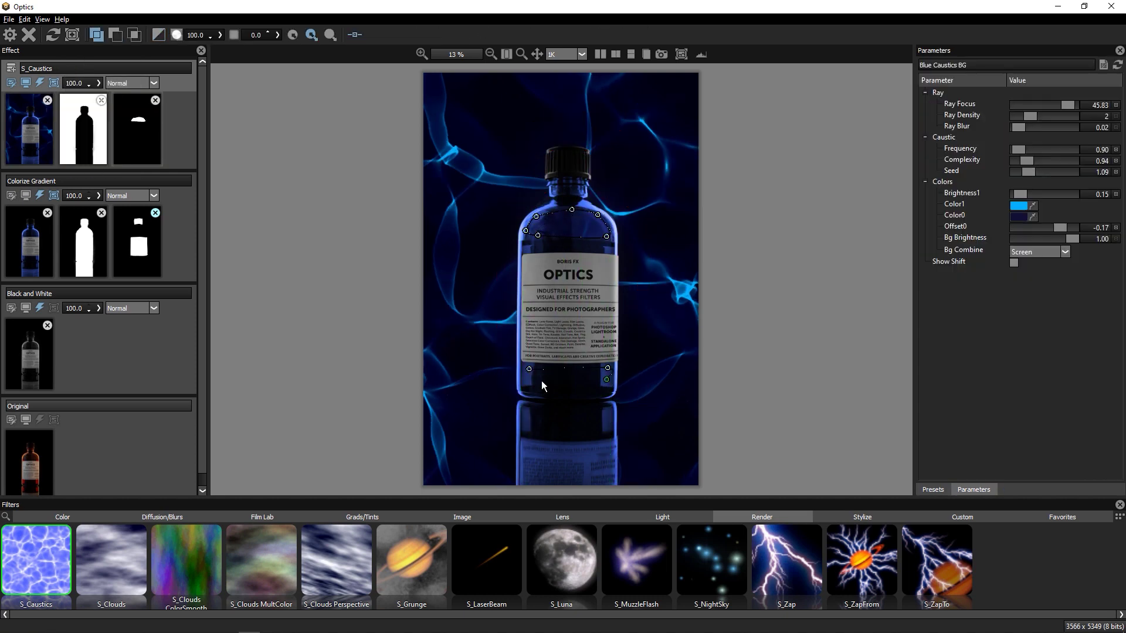
Outline the glass below the label and the upper part of the bottle's reflection in the same path mask
left_click(541, 380)
left_click(527, 378)
left_click(529, 369)
left_click(529, 414)
left_click_drag(547, 431, 554, 431)
left_click_drag(524, 426, 529, 425)
Soften the S_Caustics path mask with a blur of 435.1 and lower its opacity to 70.6
left_click(277, 35)
mouse_move(220, 47)
left_mouse_down()
mouse_move(244, 45)
mouse_move(184, 47)
mouse_move(216, 47)
left_mouse_up()
left_click(220, 34)
left_click(37, 132)
left_click(141, 136)
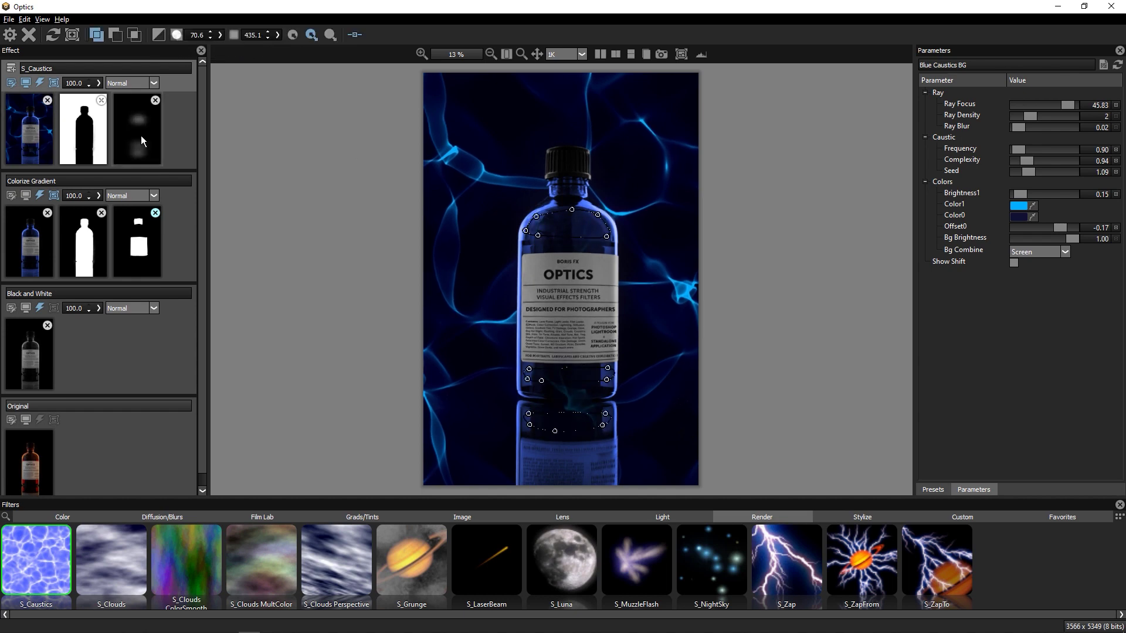
Reshape the path mask below the label without the reflection shape, and set the mask's blur to 138.0
left_click_drag(541, 380, 592, 423)
key("Delete")
key("Delete")
key("Delete")
key("Delete")
mouse_move(548, 376)
left_mouse_down()
mouse_move(597, 375)
mouse_move(530, 373)
left_mouse_up()
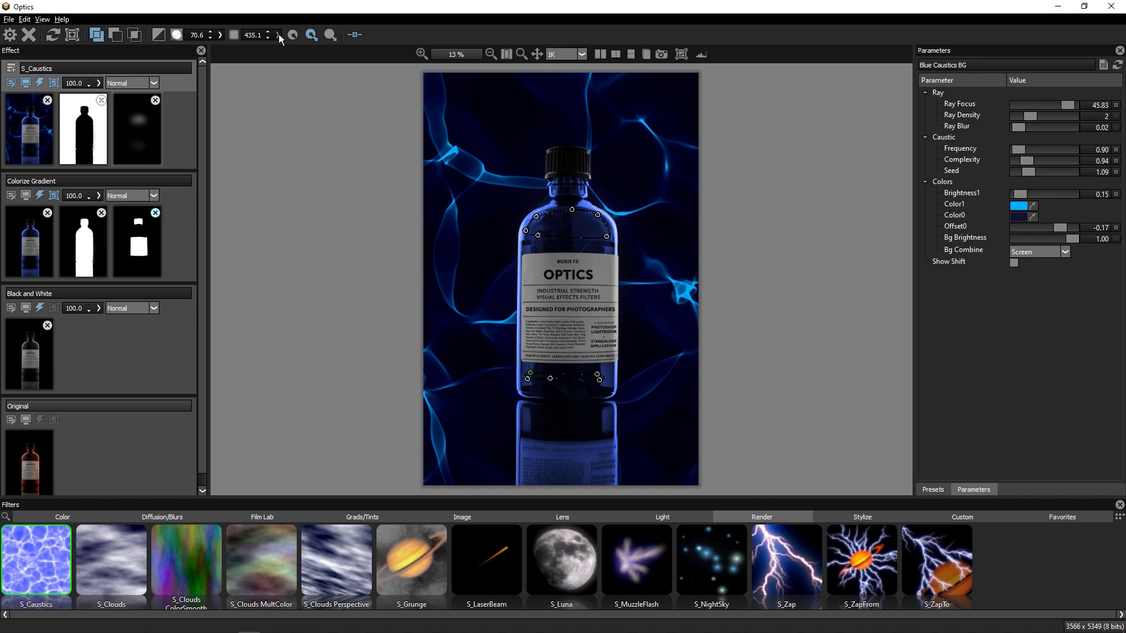
left_click(277, 34)
mouse_move(244, 47)
left_mouse_down()
mouse_move(266, 47)
mouse_move(231, 47)
left_mouse_up()
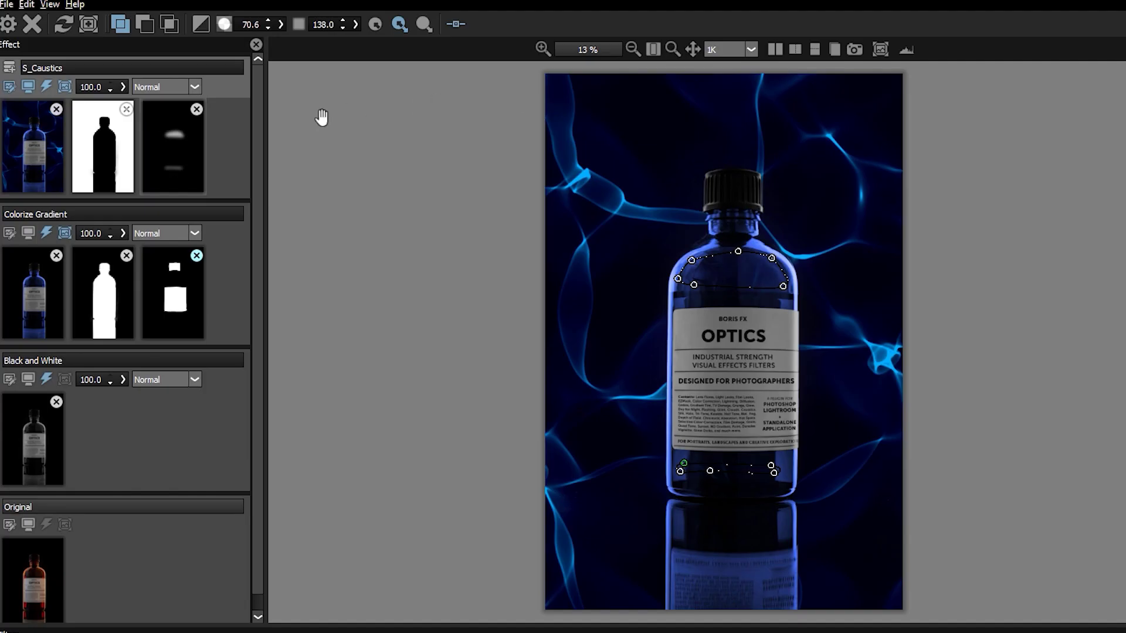
Copy the label-and-cap mask from Colorize Gradient onto S_Caustics
left_click_drag(235, 173, 233, 166)
left_click(237, 171)
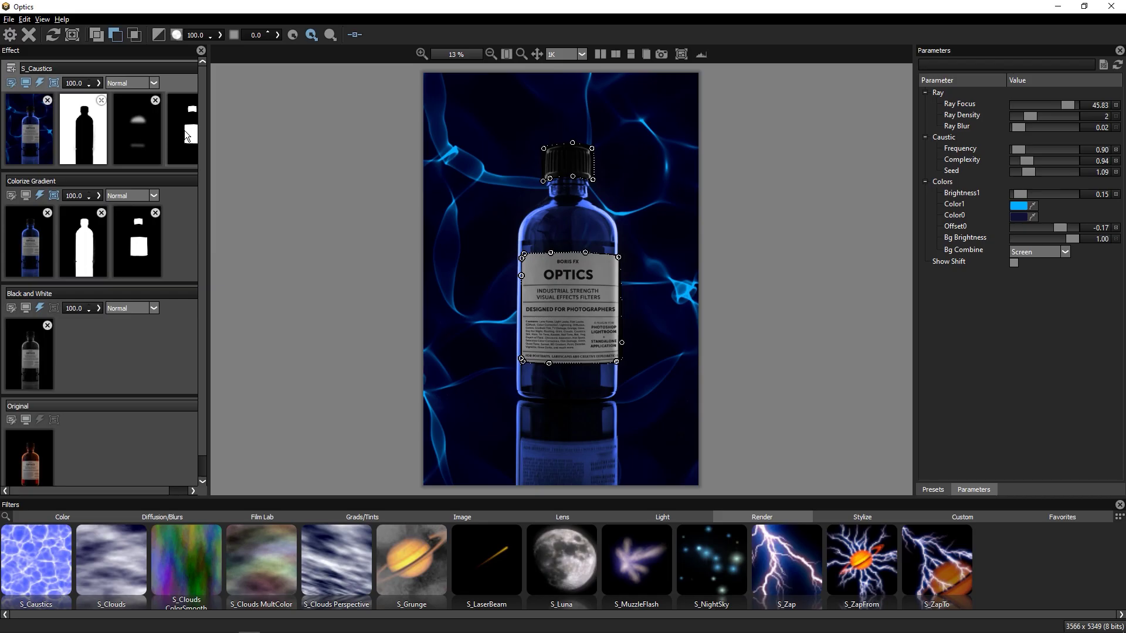
Add a new layer with the S_Aurora light filter and set its Combine option to Aurora Only
left_click(11, 68)
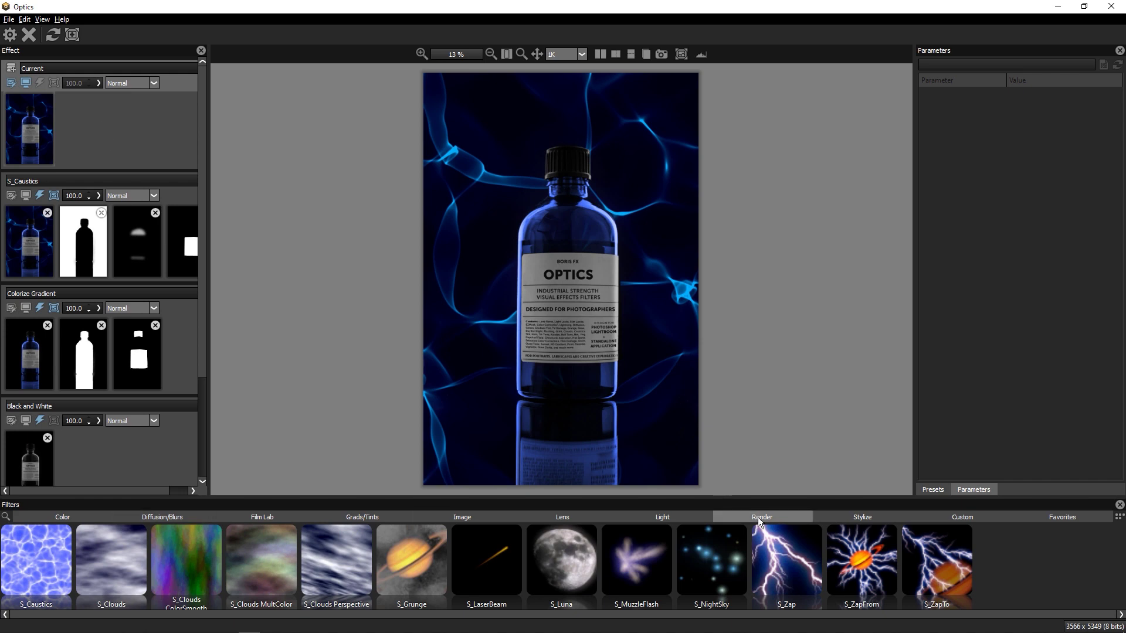
left_click(676, 519)
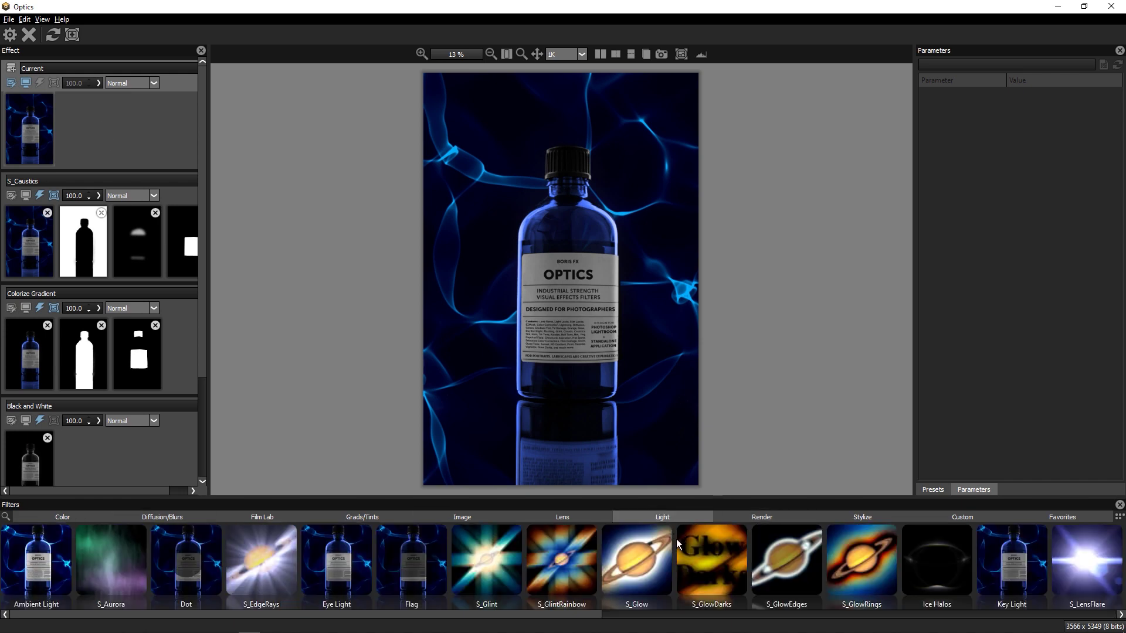
left_click(121, 551)
left_click(975, 489)
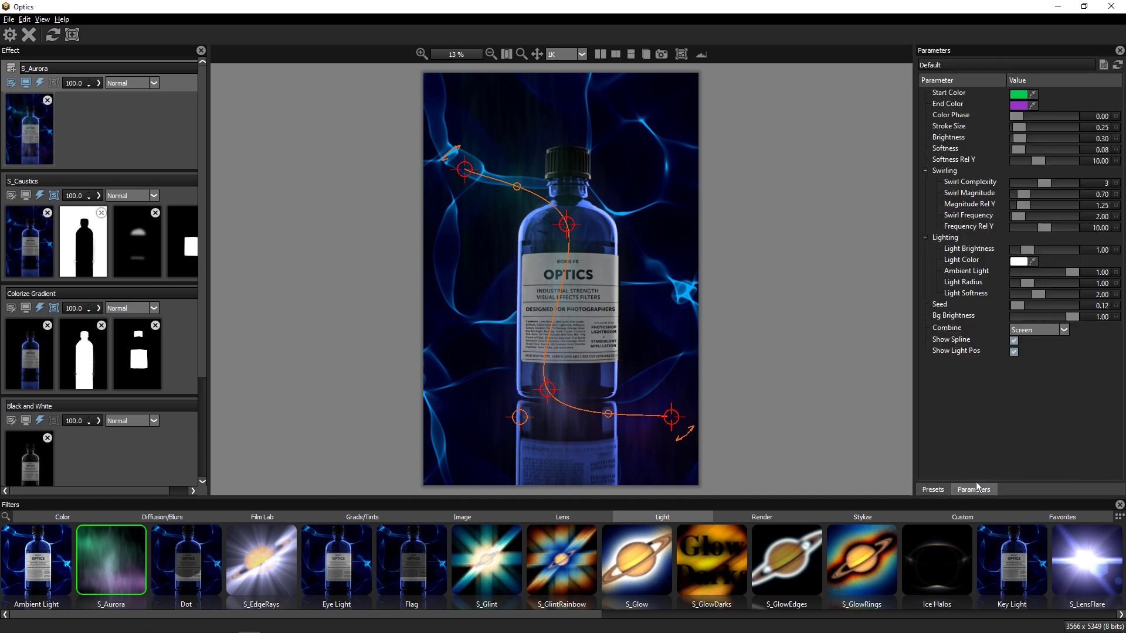
left_click(1041, 332)
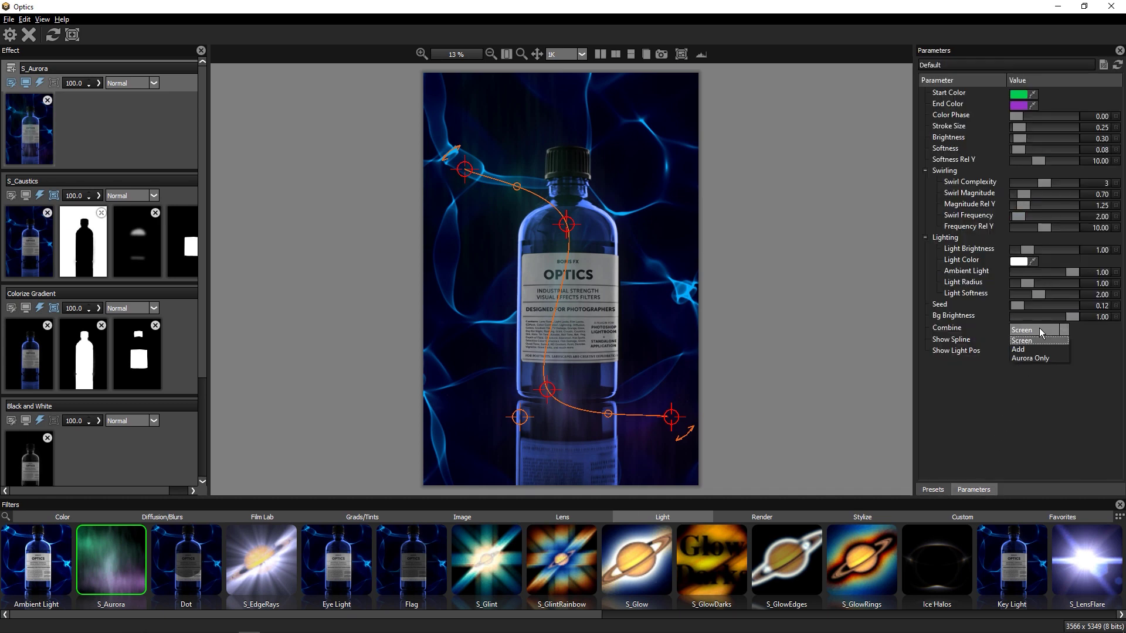
left_click(1045, 359)
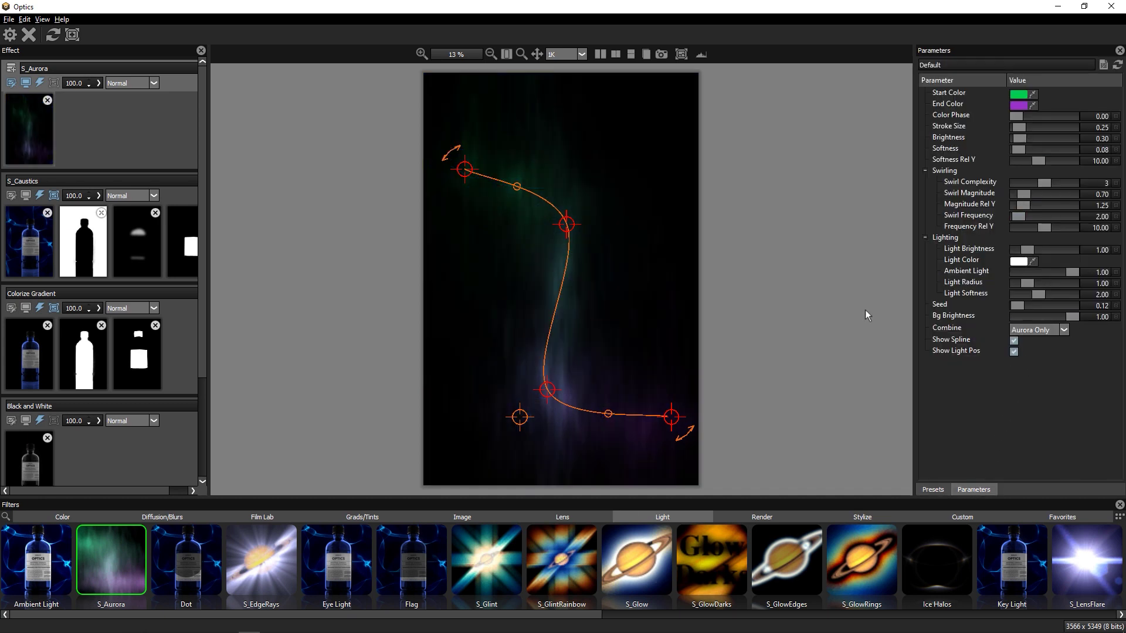
Reshape the upper aurora spline; set Stroke Size 0.78, Softness and Softness Rel Y 0.00, Swirl Complexity 2, Swirl Magnitude 0.36 and Magnitude Rel Y 1.46
left_click_drag(566, 224, 498, 270)
left_click_drag(566, 235, 608, 243)
mouse_move(465, 169)
left_mouse_down()
mouse_move(539, 140)
mouse_move(483, 191)
left_mouse_up()
mouse_move(1021, 129)
left_mouse_down()
mouse_move(1031, 129)
mouse_move(1028, 151)
mouse_move(1007, 149)
mouse_move(1010, 162)
mouse_move(1052, 185)
mouse_move(1018, 185)
mouse_move(1030, 183)
mouse_move(1019, 194)
mouse_move(1031, 212)
left_mouse_up()
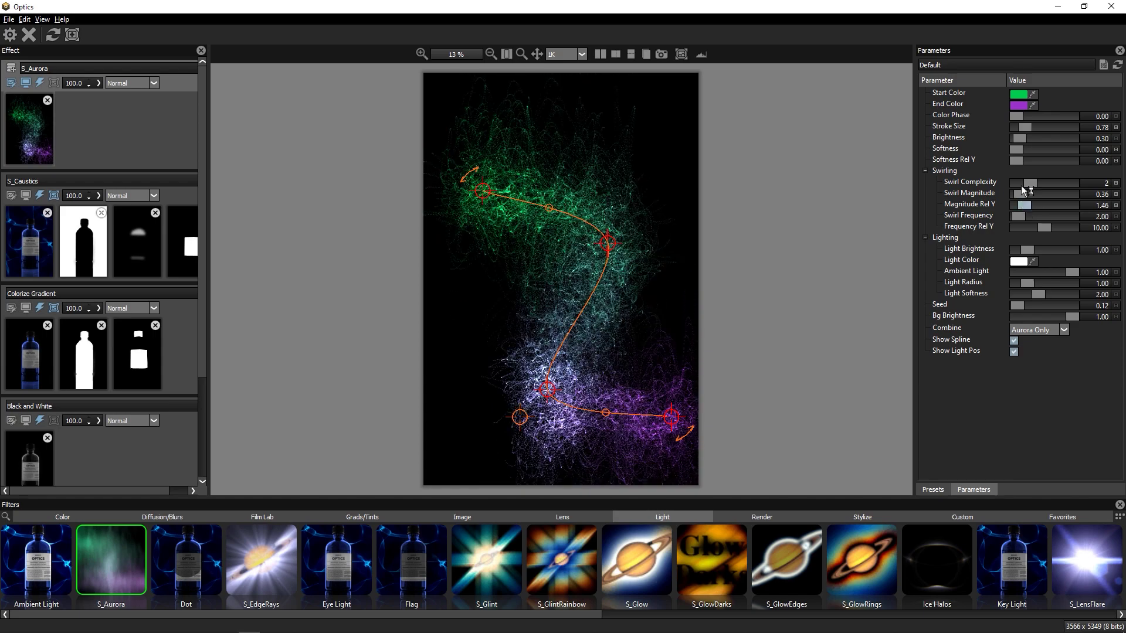
Set the aurora's Start Color to light blue and its End Color to blue #2037cc
left_click(1019, 93)
left_click(614, 233)
left_click(674, 440)
left_click(1019, 105)
left_click(601, 232)
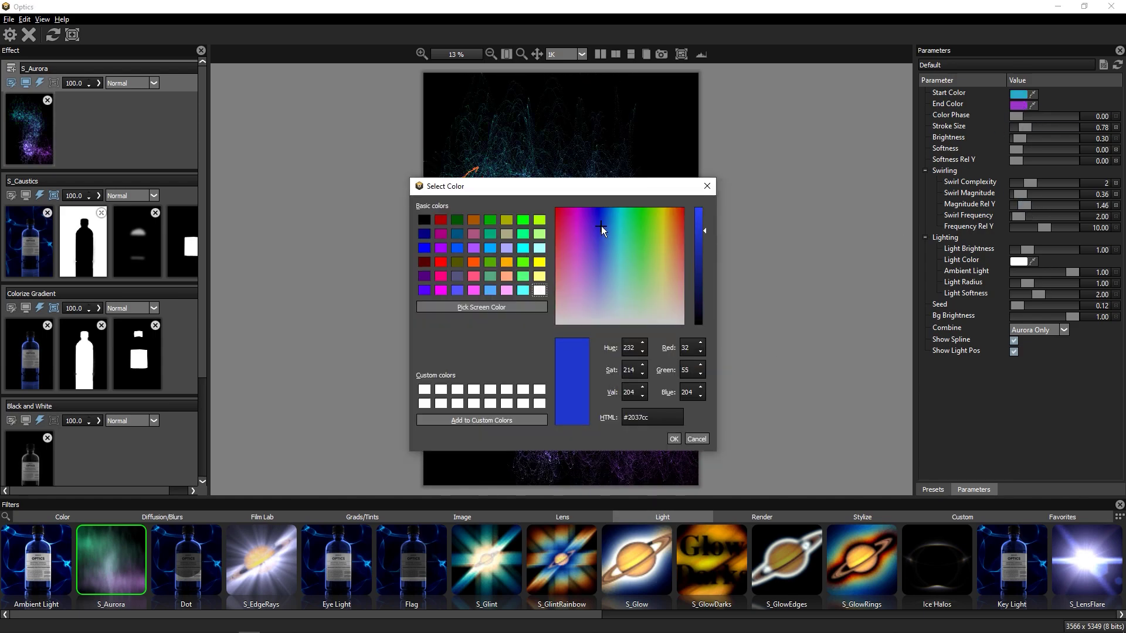
left_click(674, 440)
Set the aurora's Frequency Rel Y to 2.50 and move its upper bend onto the label and its light beside the label's left edge
left_click_drag(1044, 227, 1024, 228)
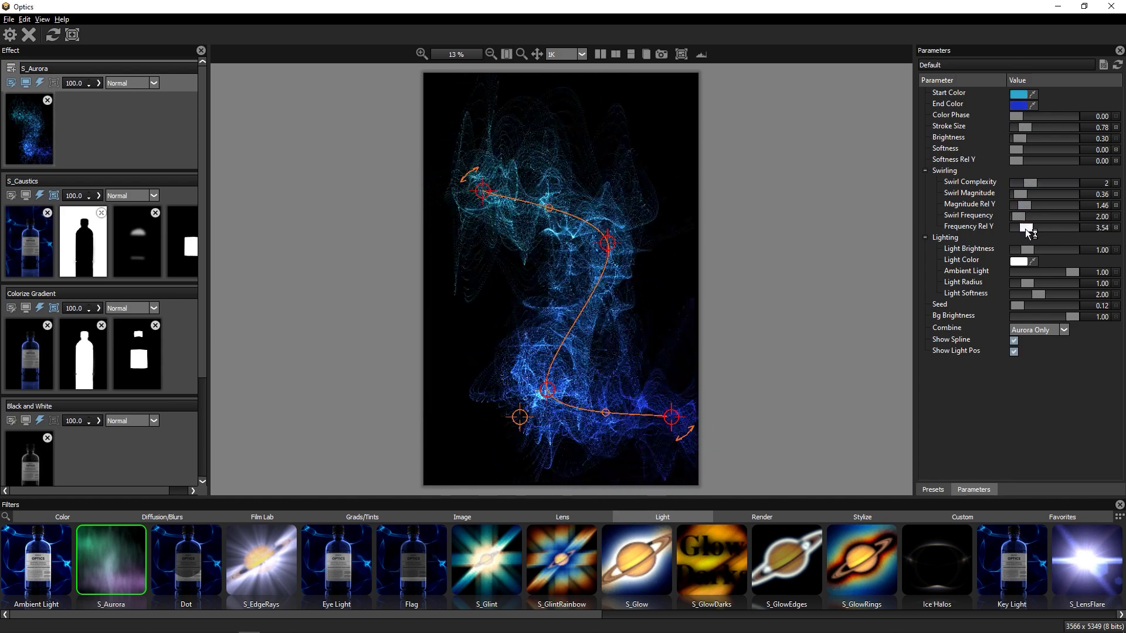
left_click_drag(604, 240, 577, 272)
left_click_drag(519, 417, 566, 264)
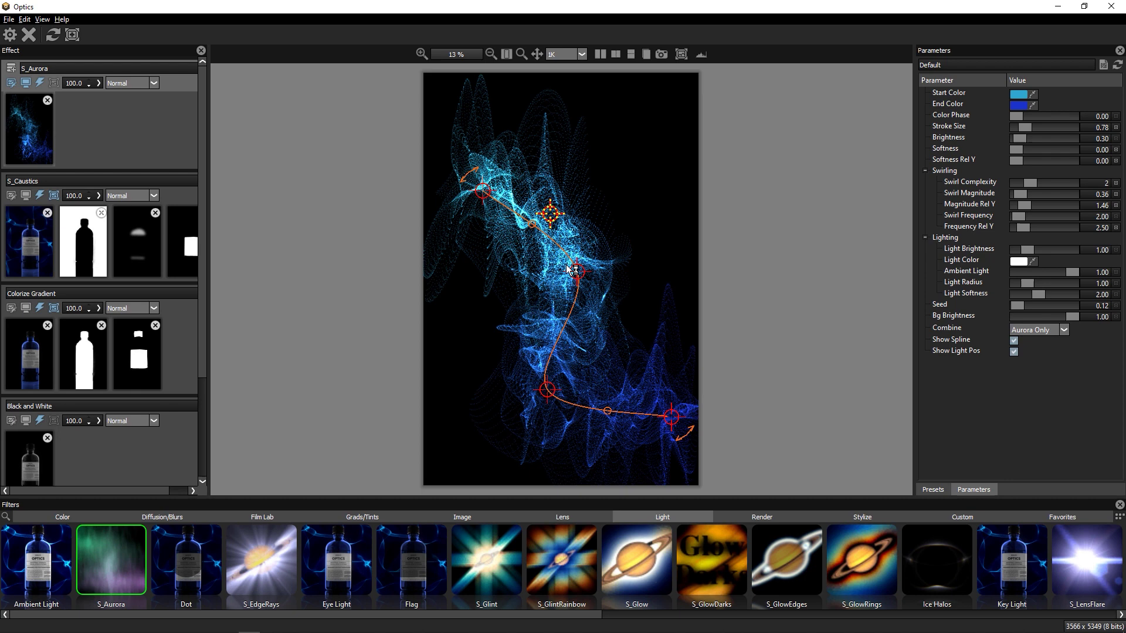
left_click_drag(561, 373, 513, 309)
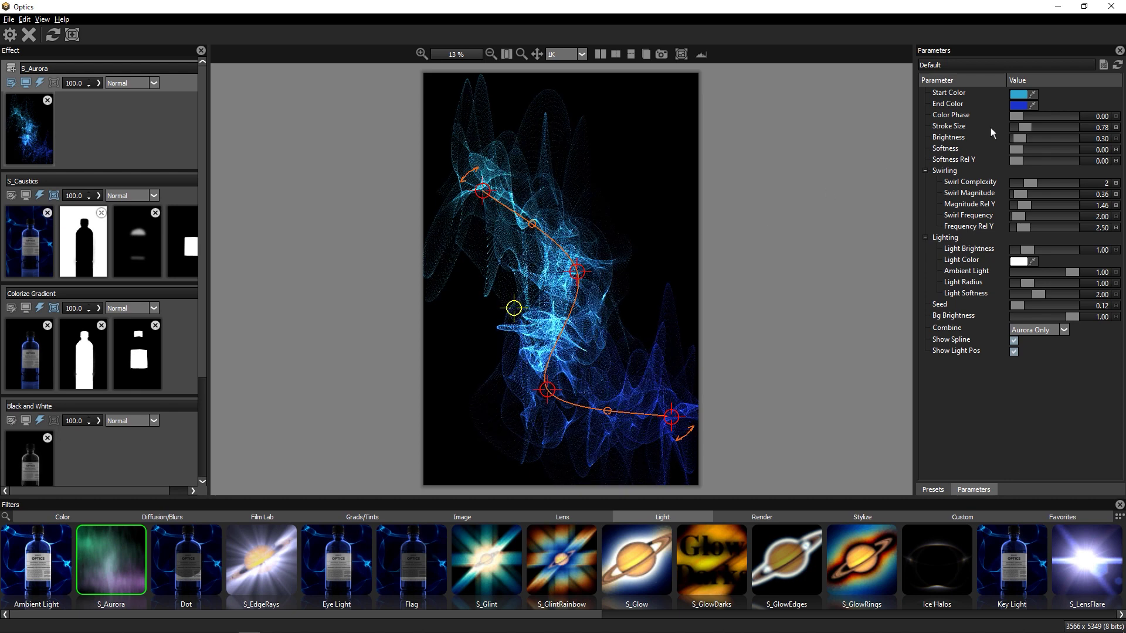
Set the S_Aurora Combine option to Screen
left_click_drag(1020, 120, 991, 122)
left_click(1034, 329)
left_click(1028, 346)
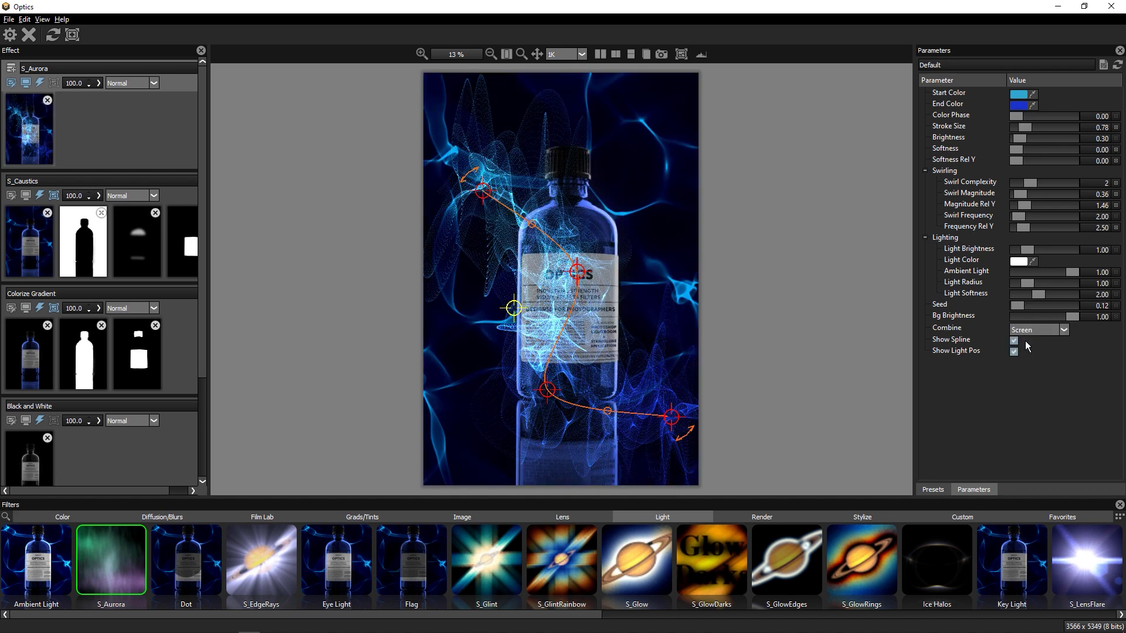
Copy the bottle and label-and-cap masks from S_Caustics onto S_Aurora, inverting the bottle mask so the aurora stays inside the glass
left_click_drag(86, 143, 86, 144)
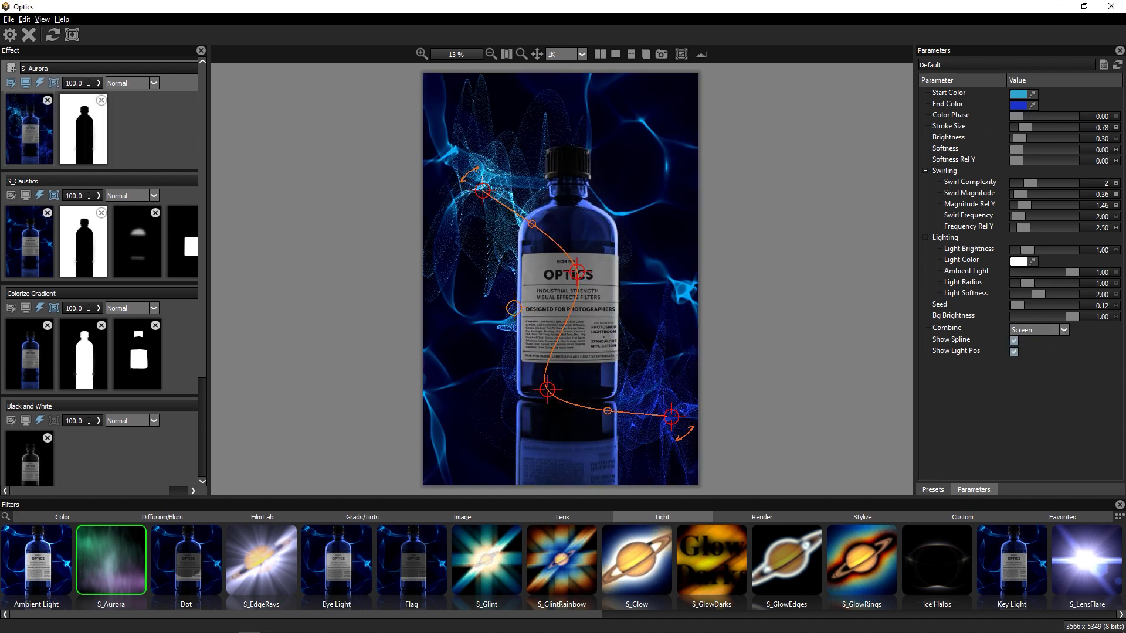
left_click(88, 134)
left_click(158, 36)
left_click(29, 129)
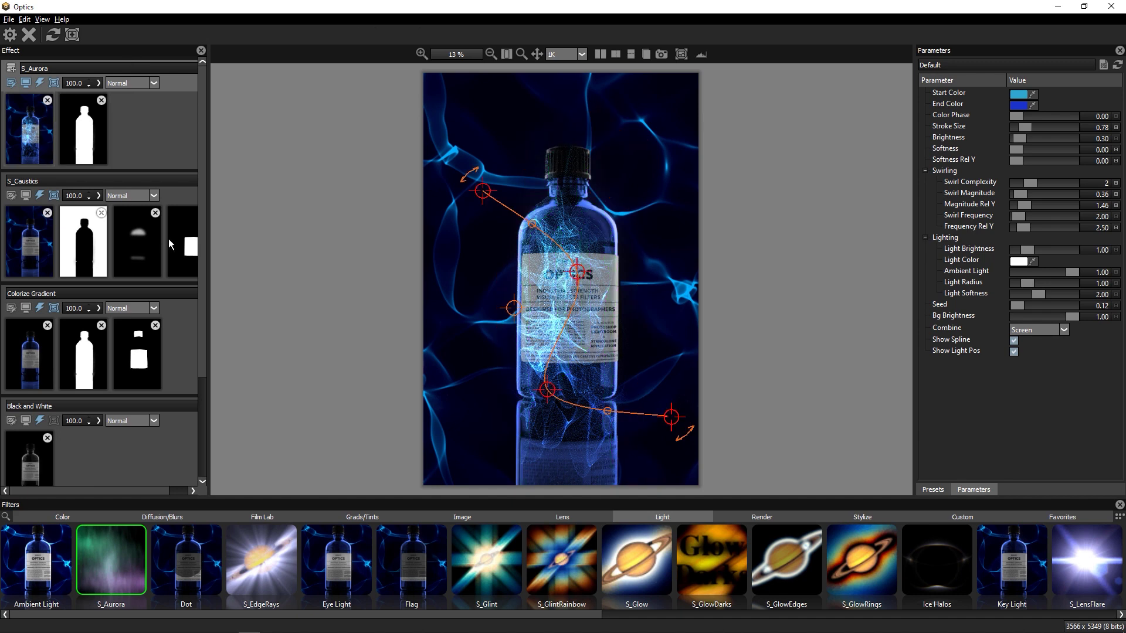
left_click_drag(188, 240, 150, 153)
left_click_drag(87, 133, 103, 151)
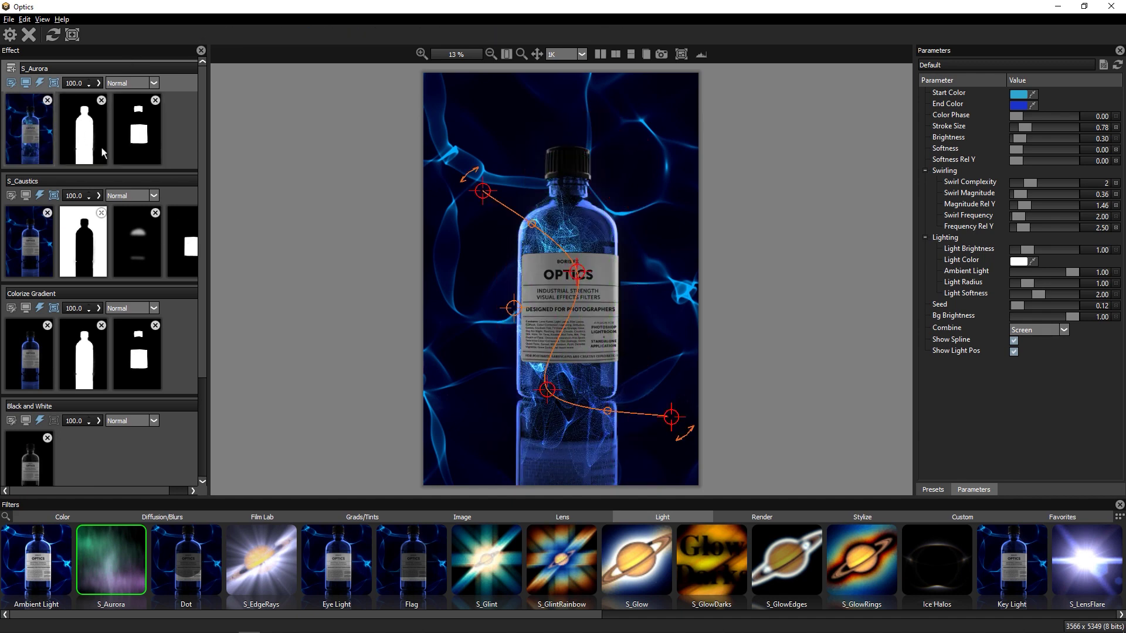
Move the aurora spline's points inside the bottle and turn off Show Spline and Show Light Pos
left_click_drag(483, 191, 582, 249)
left_click_drag(547, 389, 542, 369)
left_click_drag(672, 417, 585, 376)
left_click_drag(545, 236, 579, 252)
left_click(1014, 341)
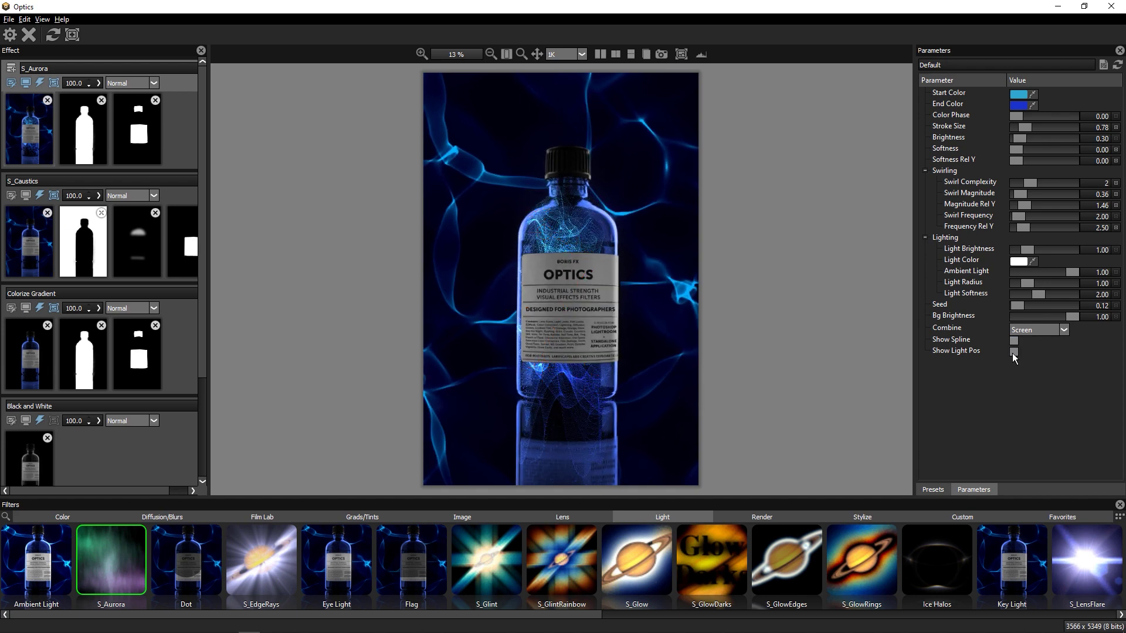
left_click(1014, 352)
Set the aurora's Stroke Size to 0.42 and its Start Color to a deeper blue
left_click_drag(1025, 127, 1021, 128)
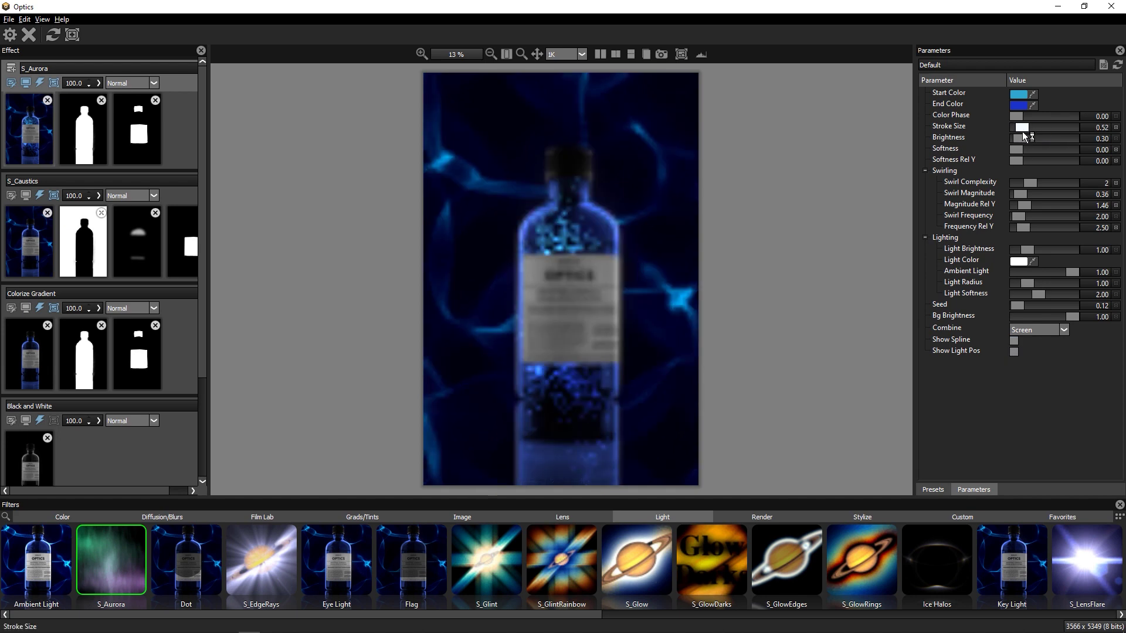
left_click(1019, 105)
left_click(674, 439)
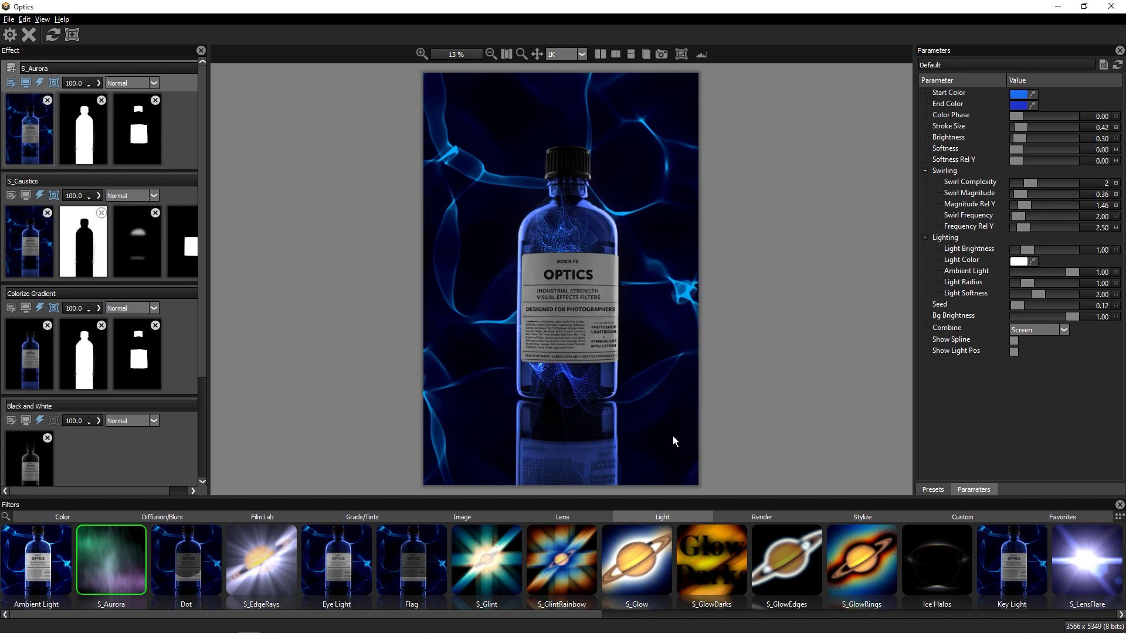
Apply the Blue Bottle Energy preset to the S_Aurora effect
left_click(934, 490)
left_click(956, 418)
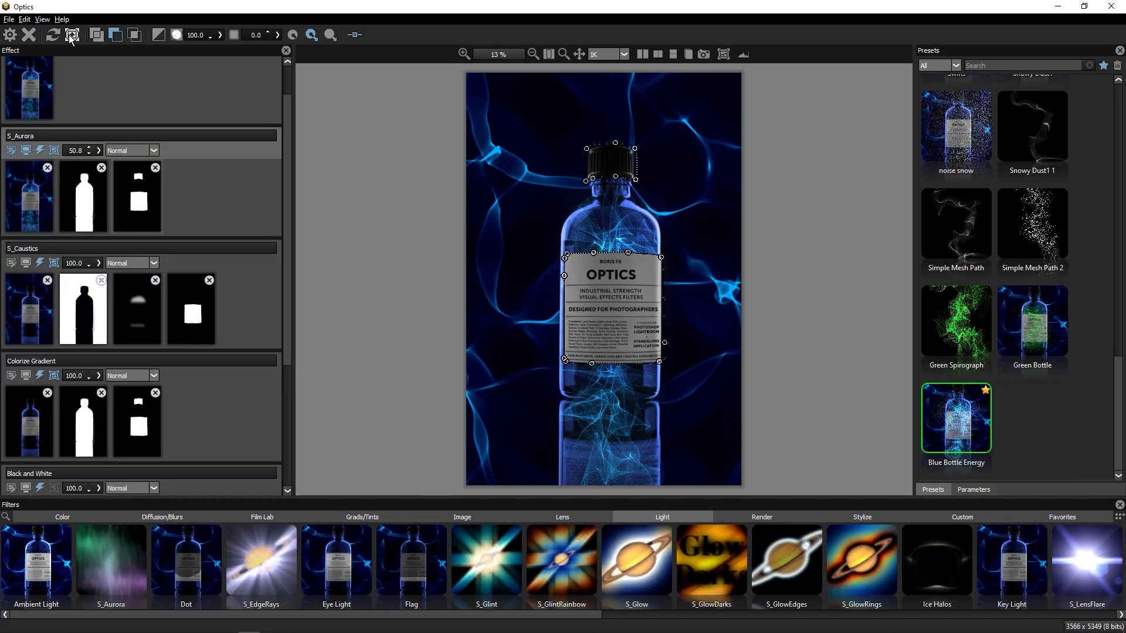
Outline a closed spline mask on S_Aurora across the base of the bottle, just below the label
left_click(571, 371)
left_click(611, 372)
left_click(646, 374)
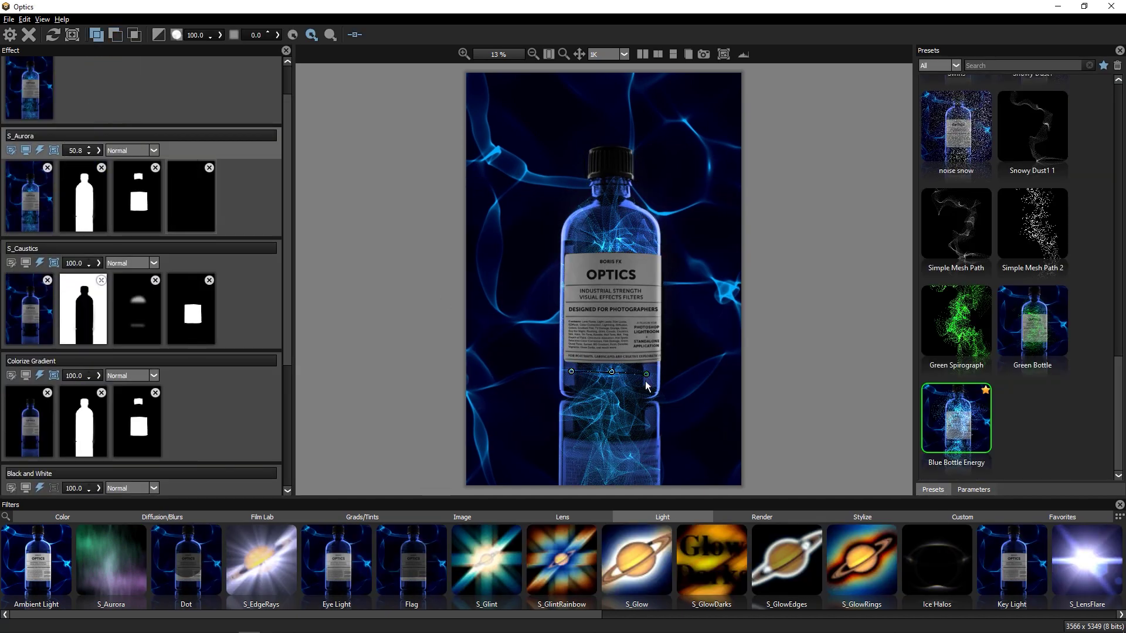
left_click(644, 388)
left_click(583, 389)
left_click(573, 382)
Set the bottle-base mask on S_Aurora to subtract mode and blur it by 201.6
left_click(113, 35)
left_click(96, 35)
left_click(134, 35)
left_click(115, 36)
left_click(97, 36)
left_click_drag(644, 402, 646, 411)
left_click(116, 35)
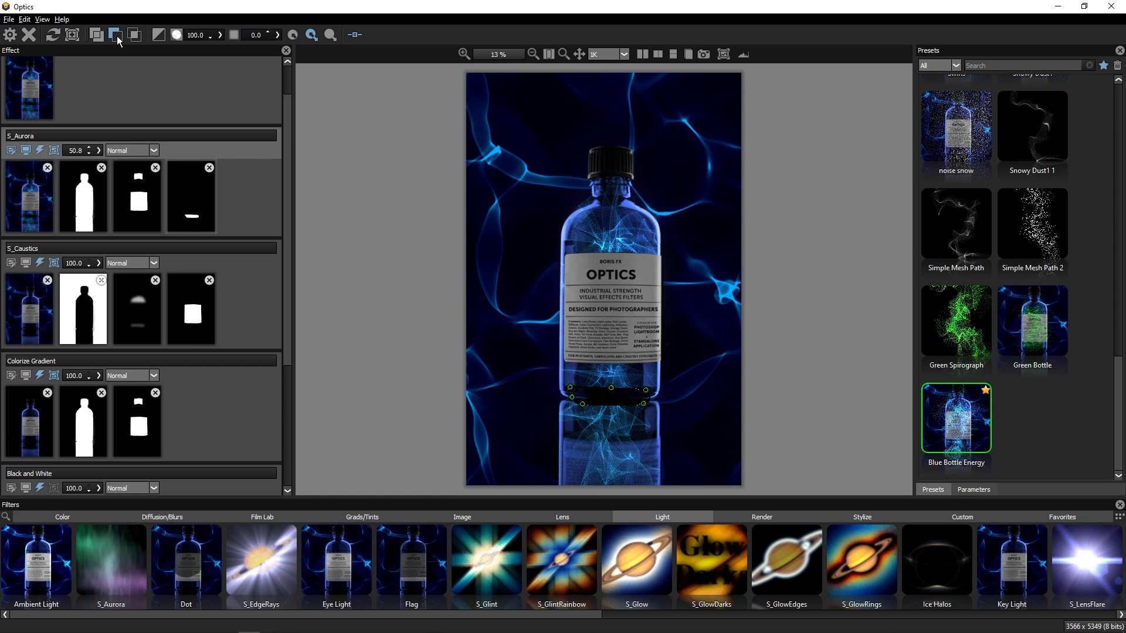
left_click(277, 36)
left_click_drag(221, 47, 233, 48)
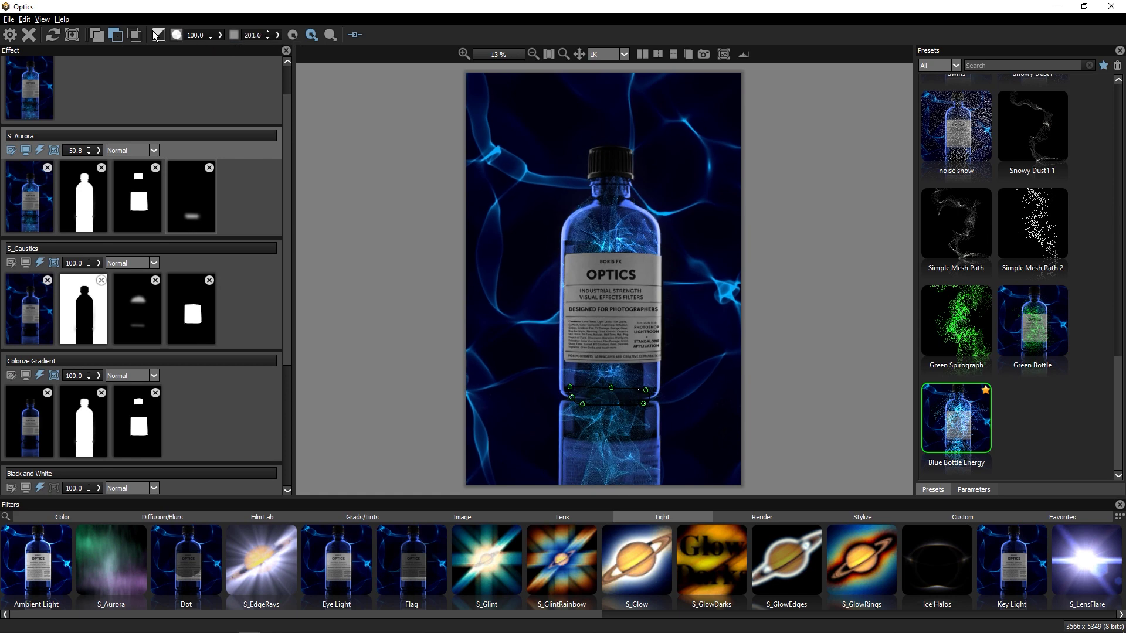
Draw a second closed spline shape in the same mask around the lower part of the bottle's reflection
left_click(564, 427)
left_click(667, 431)
left_click(679, 489)
left_click(552, 490)
left_click(563, 426)
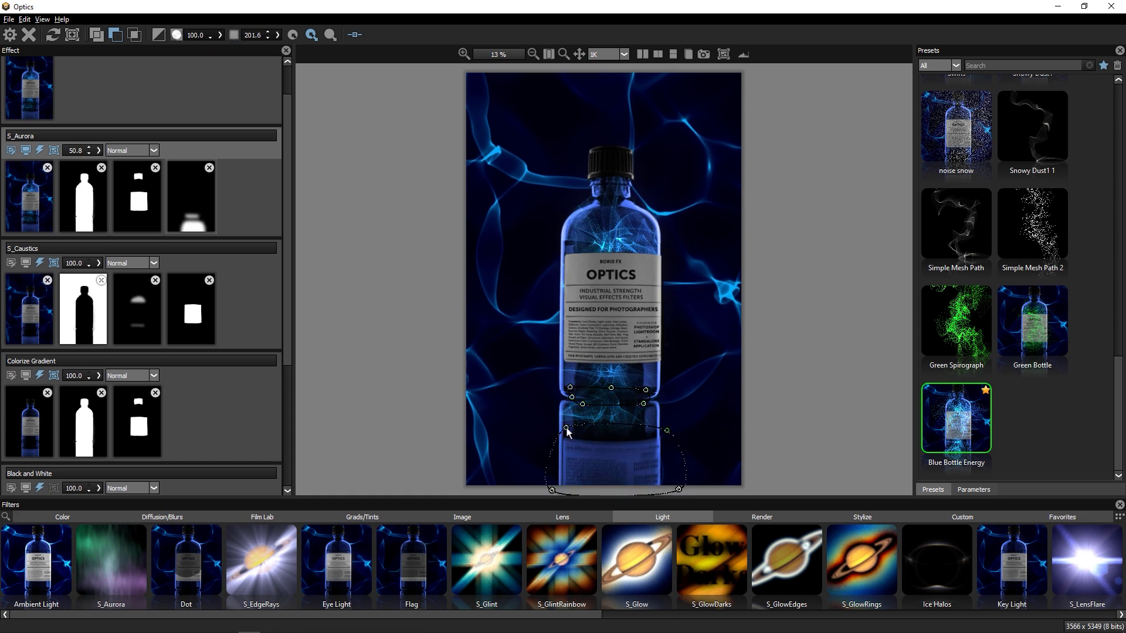
Reshape the bottle-base and reflection splines so they span the glass edges, and view the resulting effect
mouse_move(582, 404)
left_mouse_down()
mouse_move(645, 411)
mouse_move(611, 384)
mouse_move(566, 387)
left_mouse_up()
left_click_drag(572, 397, 566, 397)
left_click_drag(646, 390, 654, 410)
left_click_drag(581, 409, 563, 423)
left_click_drag(667, 430, 669, 425)
left_click(29, 203)
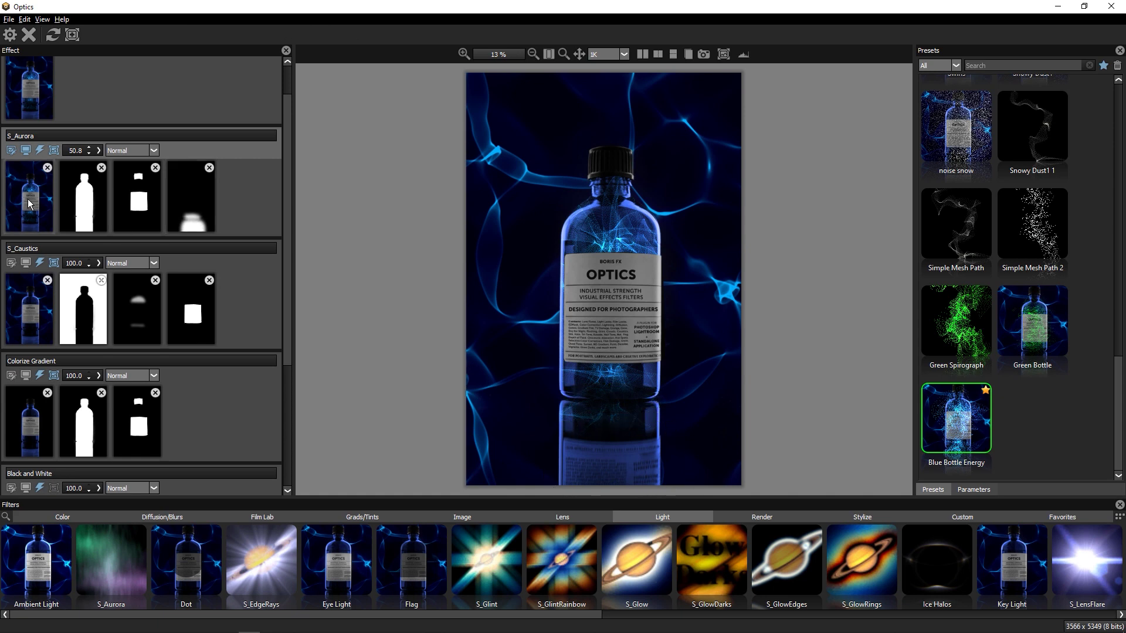
Add another closed spline to the blurred S_Aurora mask across the label's upper edge, and view the resulting effect
left_click(194, 215)
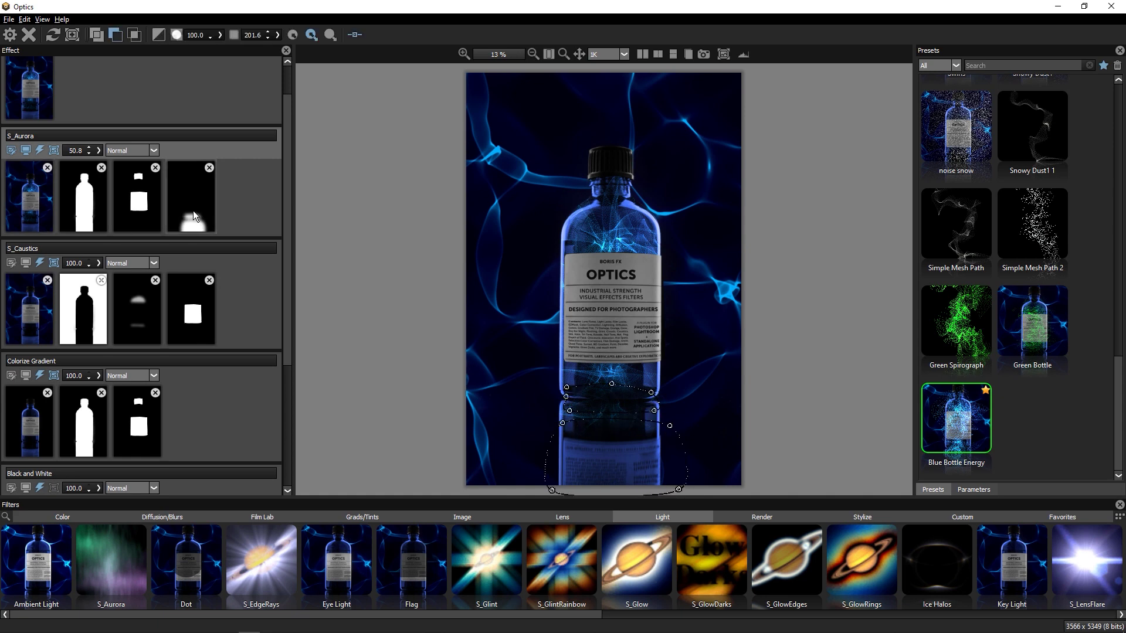
left_click(568, 250)
left_click(596, 245)
left_click(641, 246)
left_click(657, 252)
left_click(654, 262)
left_click(586, 264)
left_click(568, 250)
left_click(640, 246)
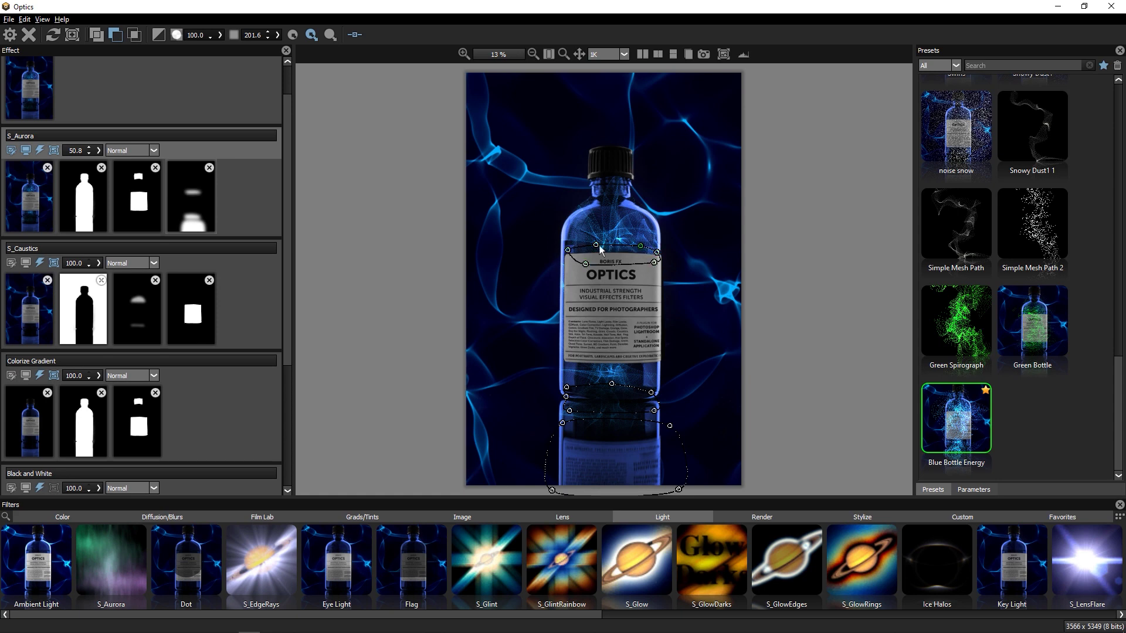
left_click(33, 199)
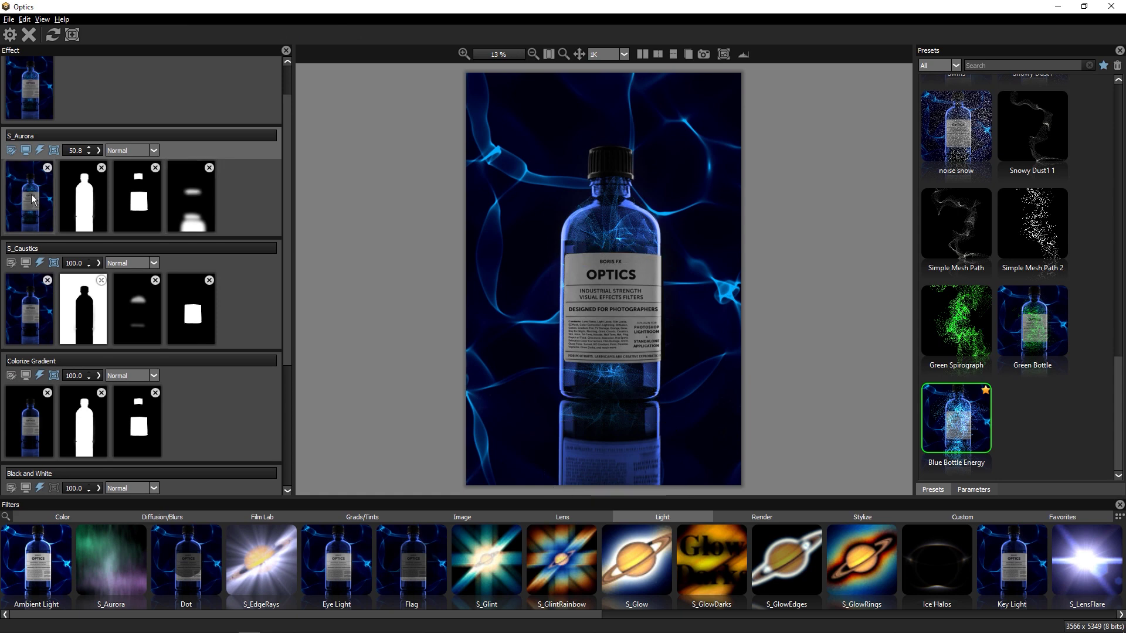
Add an S_Glow effect above S_Aurora and turn off Show Glow Width
left_click(637, 560)
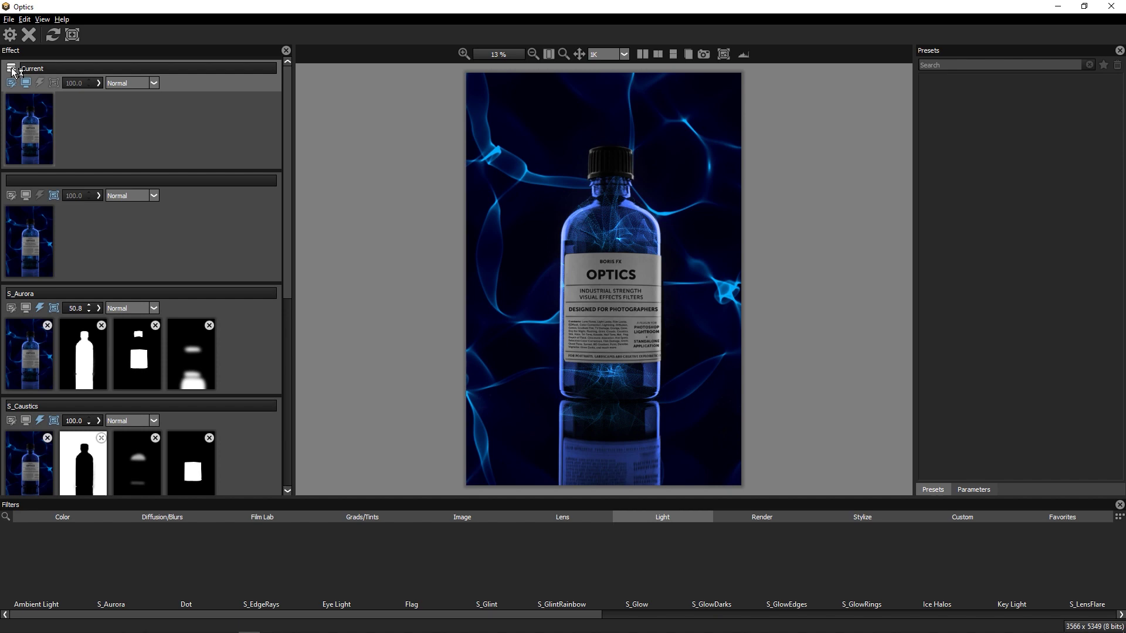
left_click(974, 489)
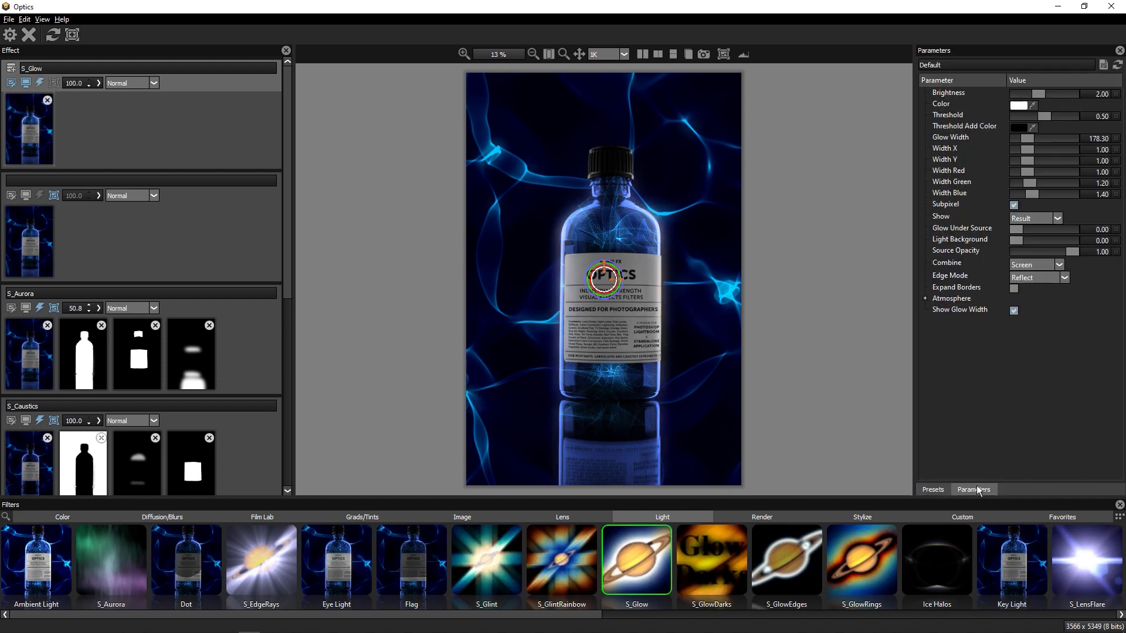
left_click(1013, 311)
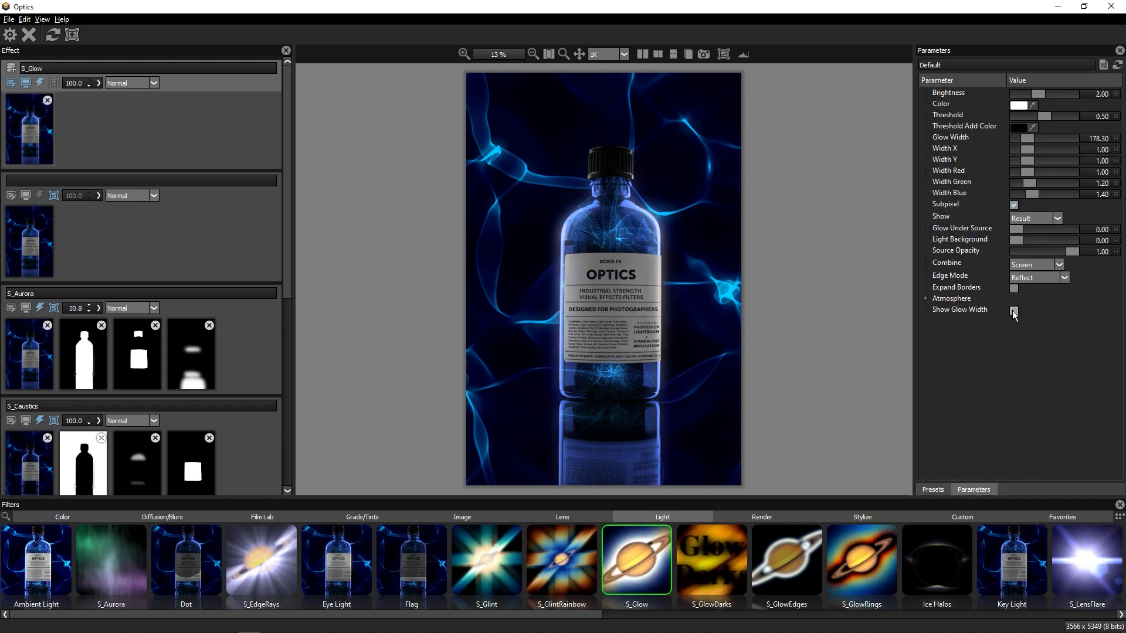
Try the Afterglow, Boiling Glow, Dirty Glow and Dream Sequence presets on S_Glow, and return to Default
left_click(932, 490)
left_click(1039, 139)
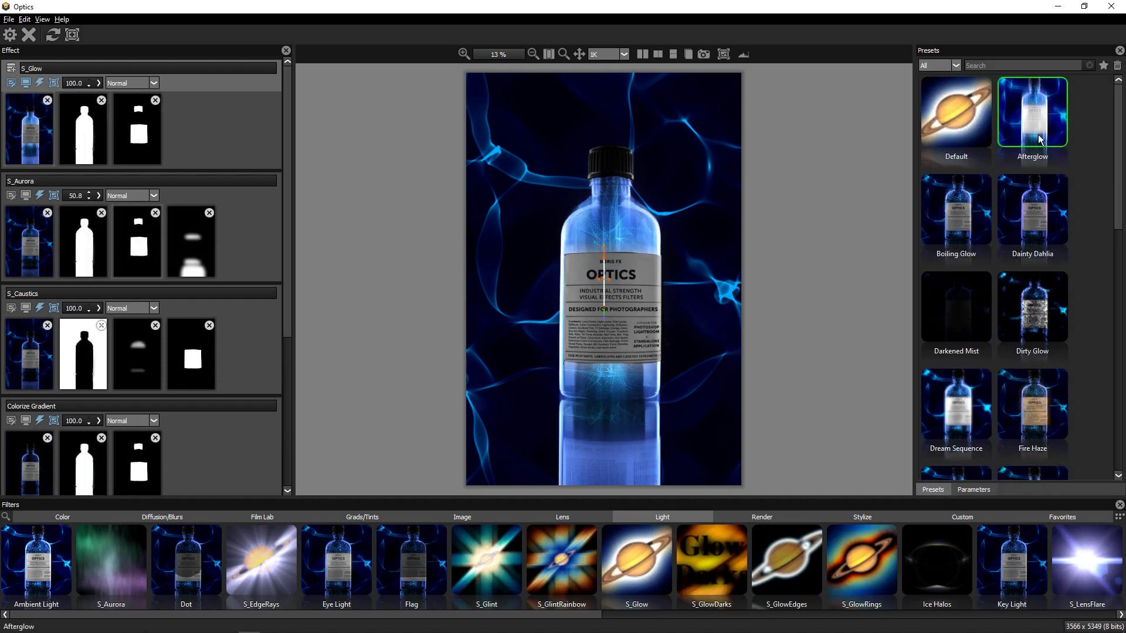
left_click(968, 226)
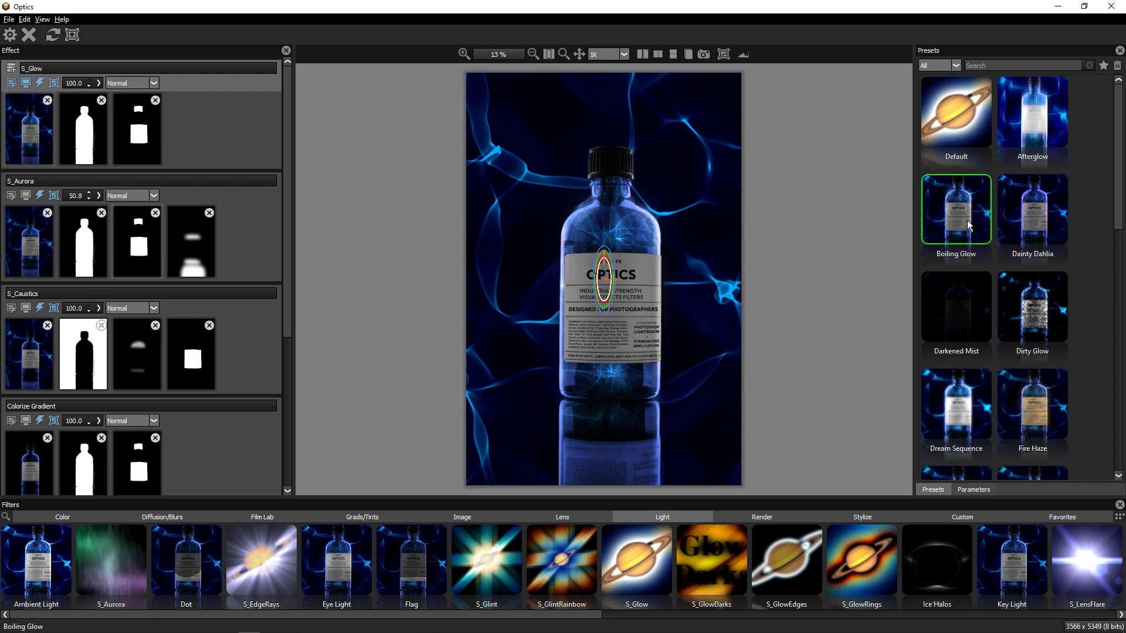
left_click(973, 143)
left_click(1023, 124)
left_click(1034, 333)
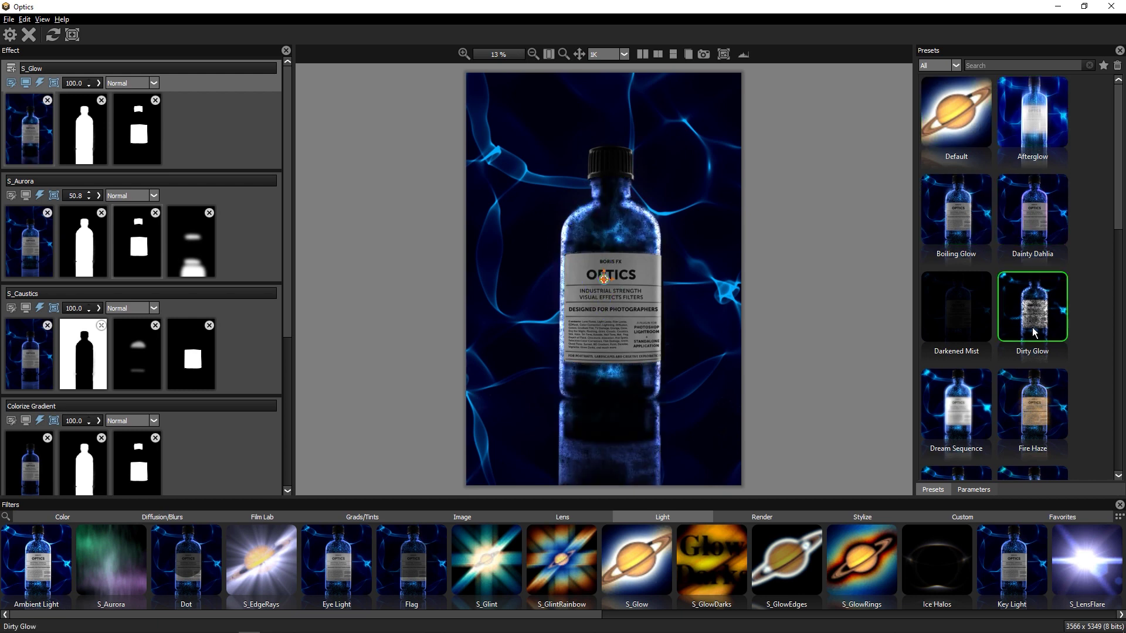
left_click(962, 405)
left_click(966, 128)
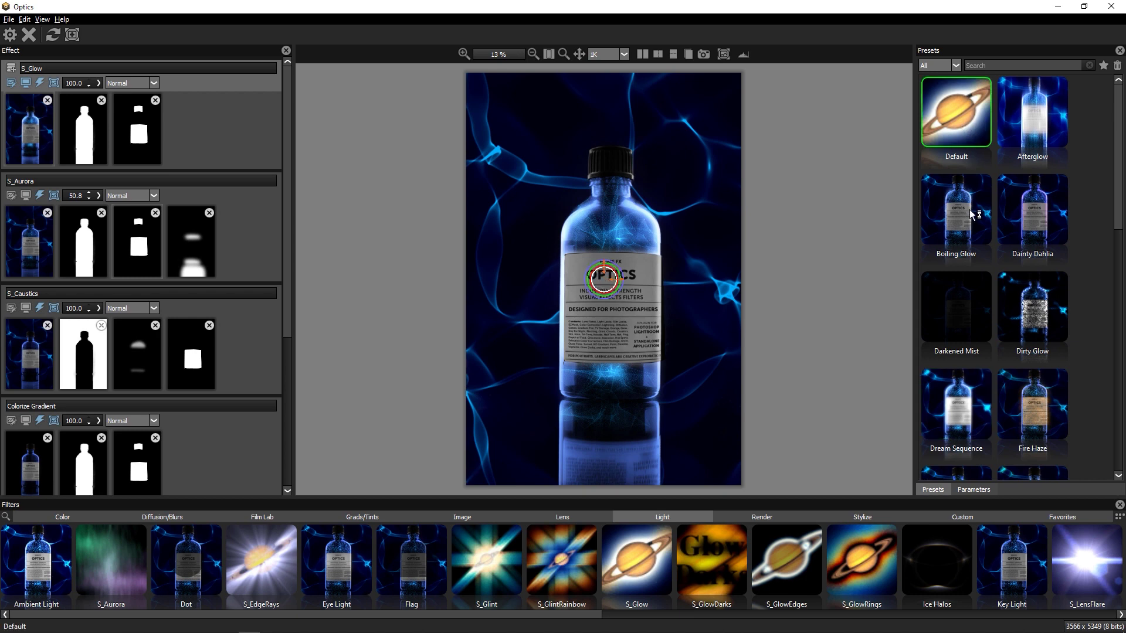
left_click(972, 215)
left_click(1021, 120)
left_click(962, 132)
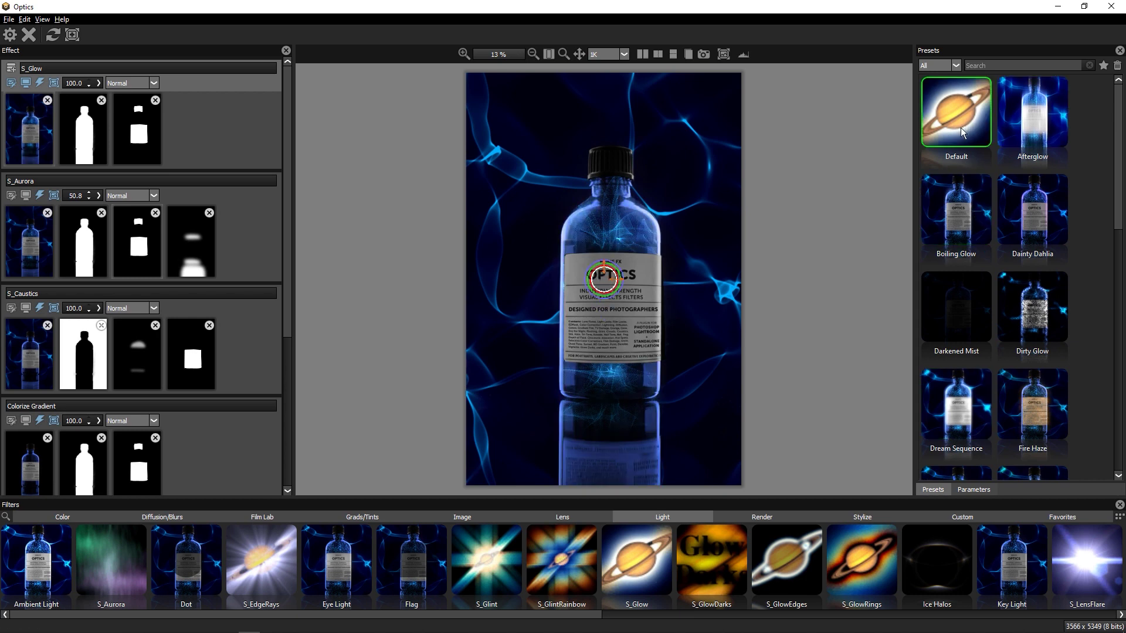
Set the S_Glow Threshold to 0.45 and Brightness to 2.08, and hide the glow width overlay
left_click(974, 489)
mouse_move(1050, 120)
left_mouse_down()
mouse_move(1038, 121)
mouse_move(1045, 141)
left_mouse_up()
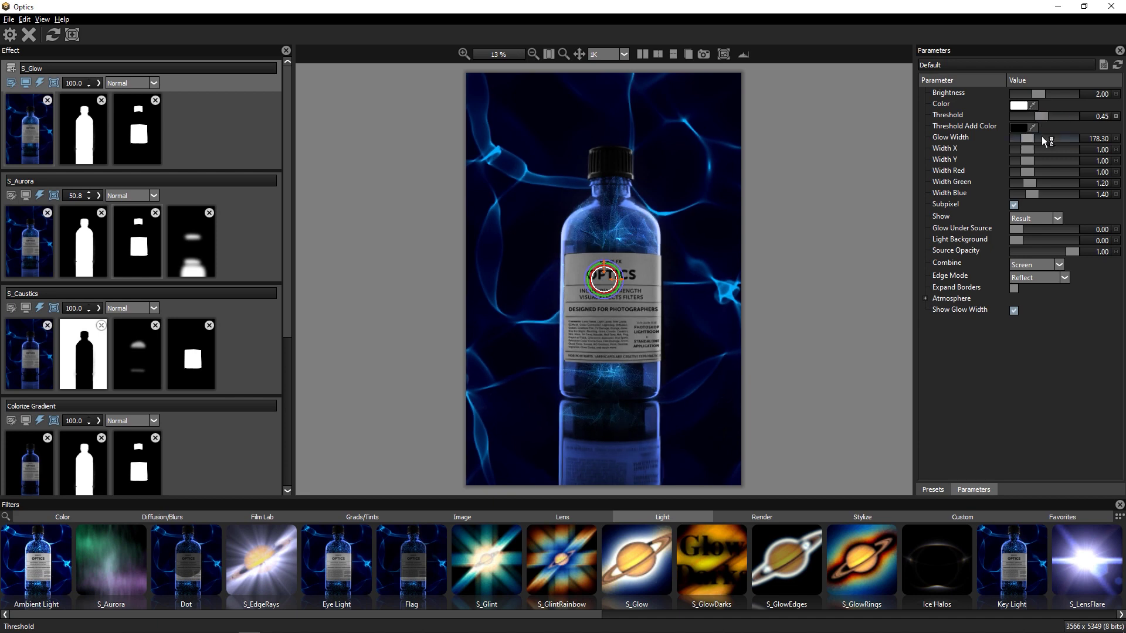
left_click_drag(1039, 93, 1042, 94)
left_click(1014, 312)
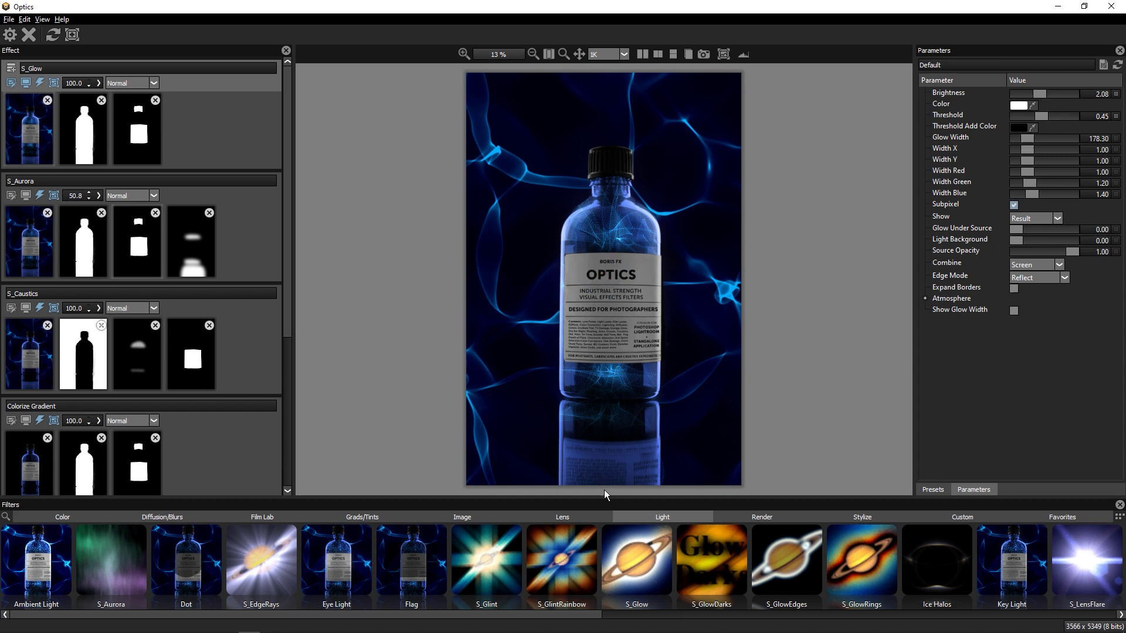
Add an S_BlurChroma effect with its Default preset and compare the image before and after
left_click(156, 519)
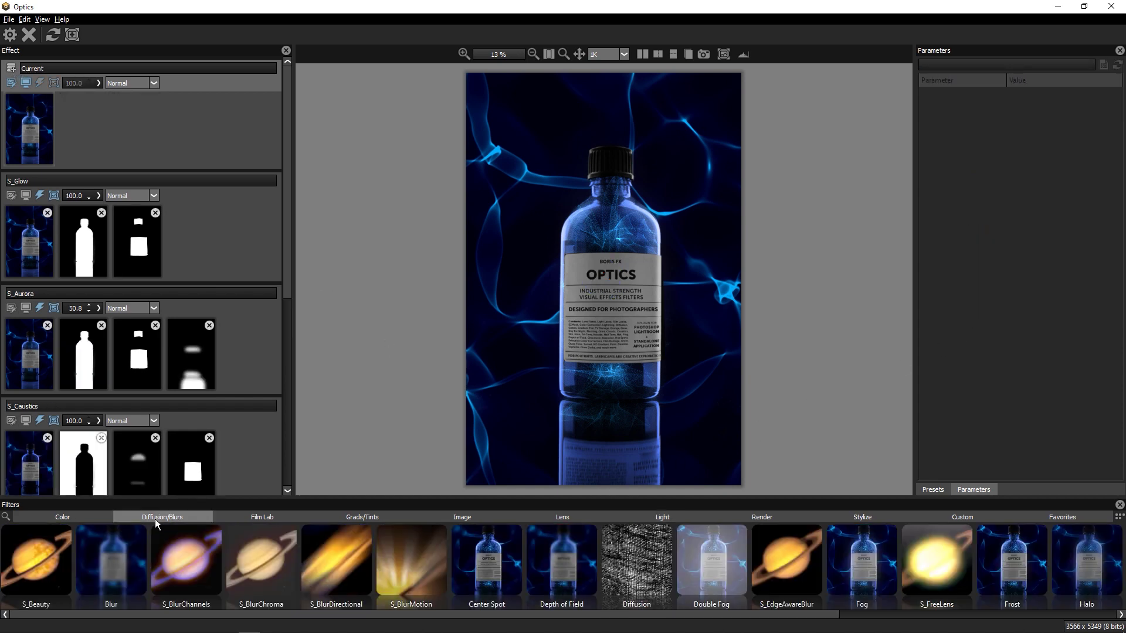
left_click(262, 568)
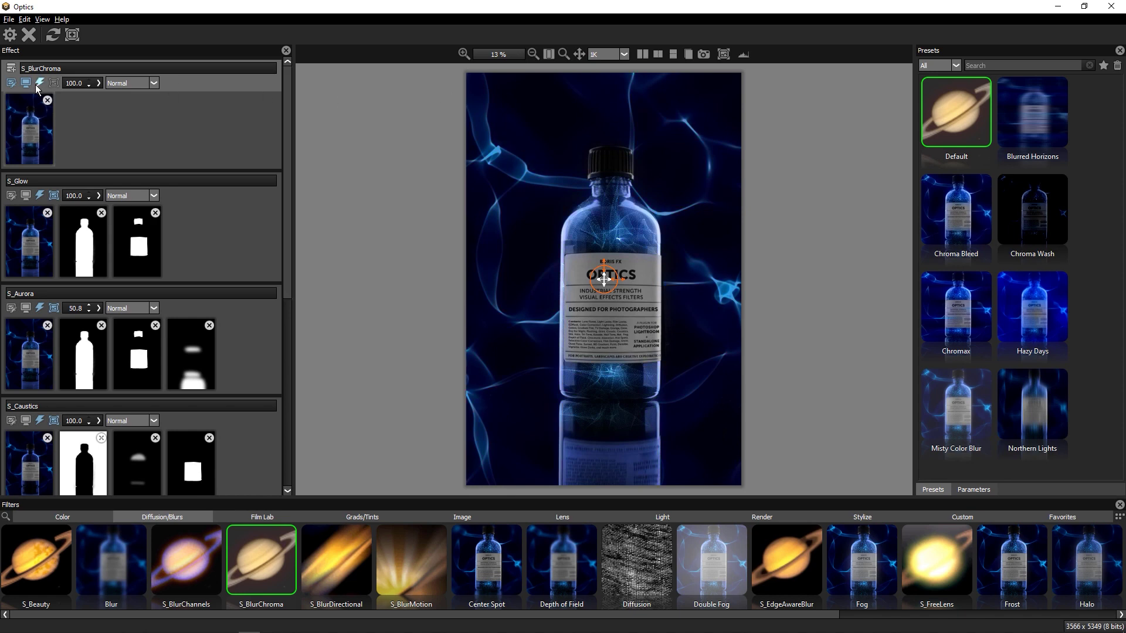
left_click(658, 54)
left_click(642, 54)
Invert the bottle mask on S_BlurChroma so the blur affects only the background
left_click(90, 129)
left_click(158, 35)
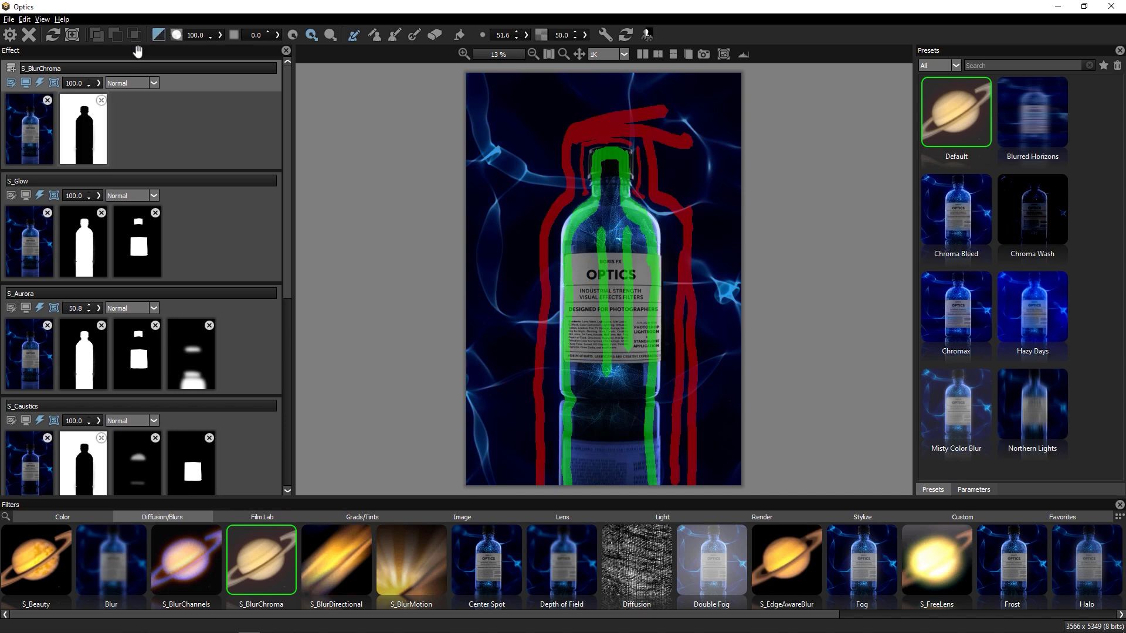
left_click(40, 135)
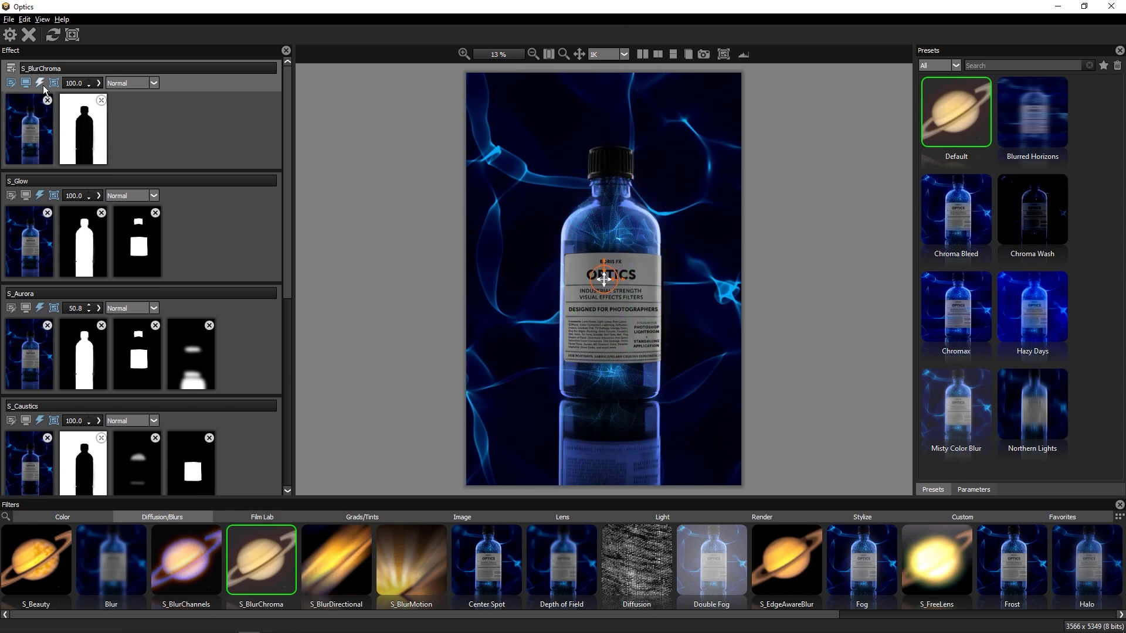
Add a Reflector effect from the Light filters on a new layer above S_BlurChroma
left_click(11, 68)
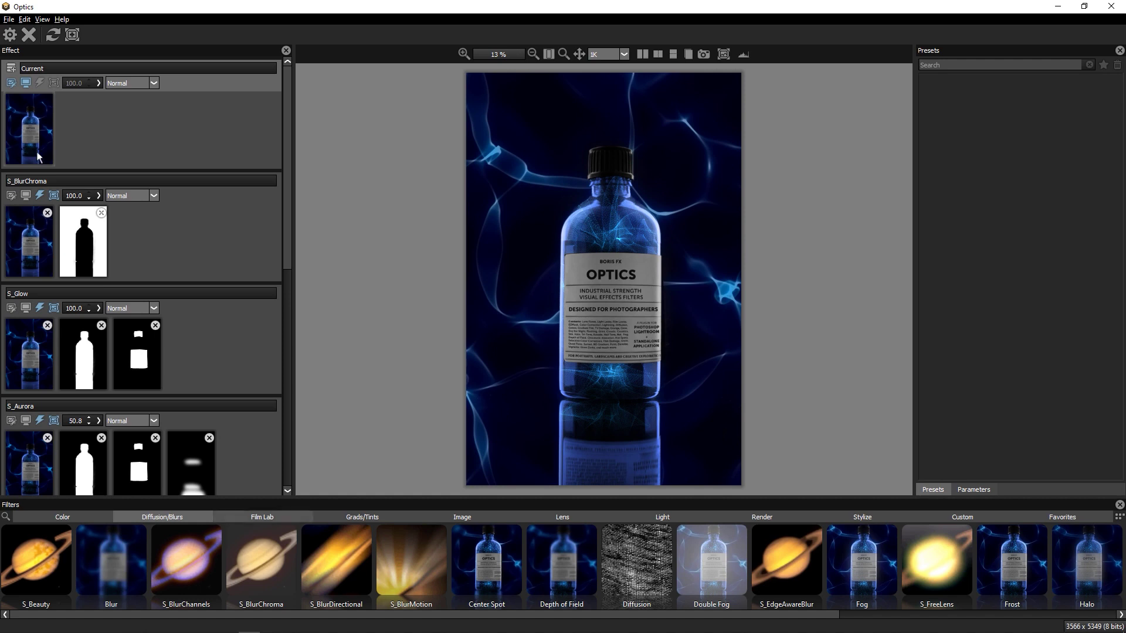
left_click(659, 518)
left_click_drag(592, 615, 919, 617)
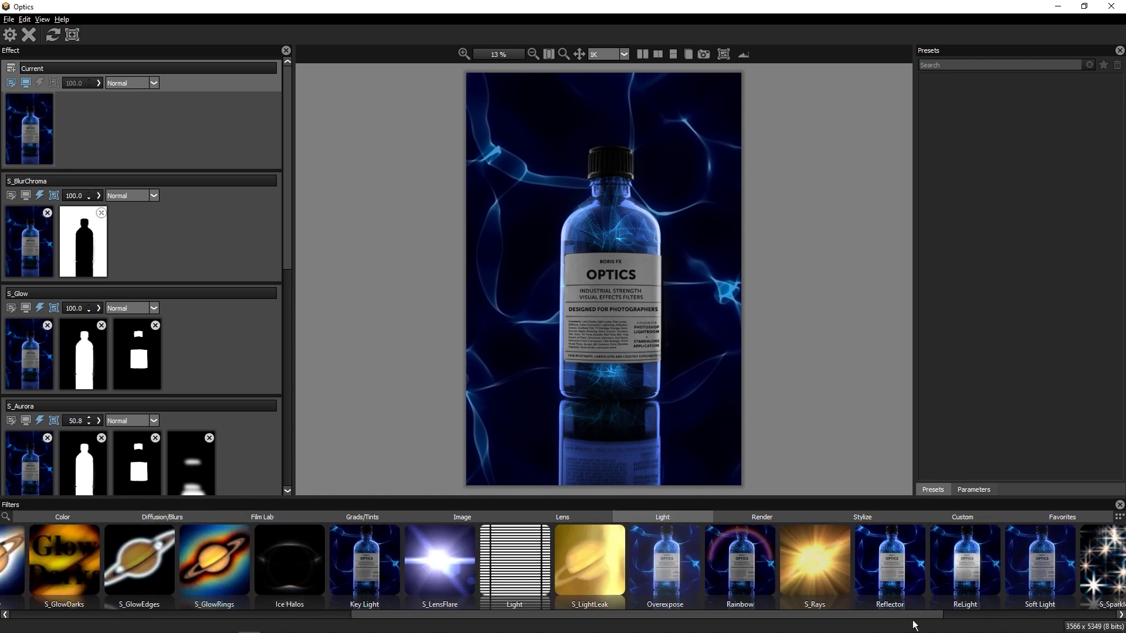
left_click(896, 565)
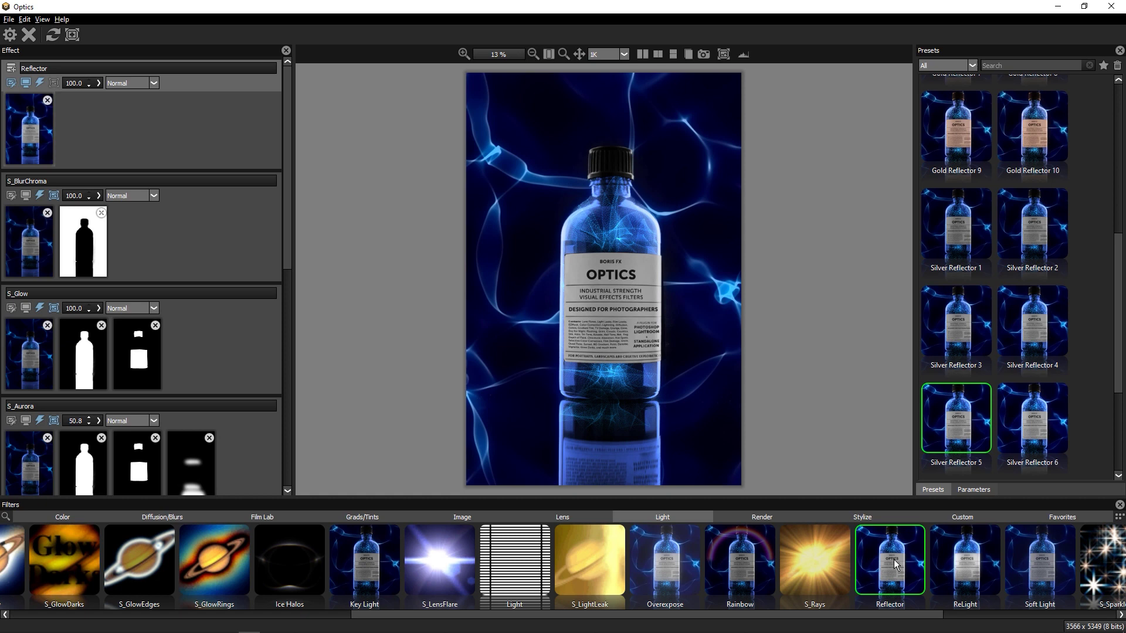
Compare the Silver Reflector 1 to 4 presets and apply Silver Reflector 3
left_click(972, 248)
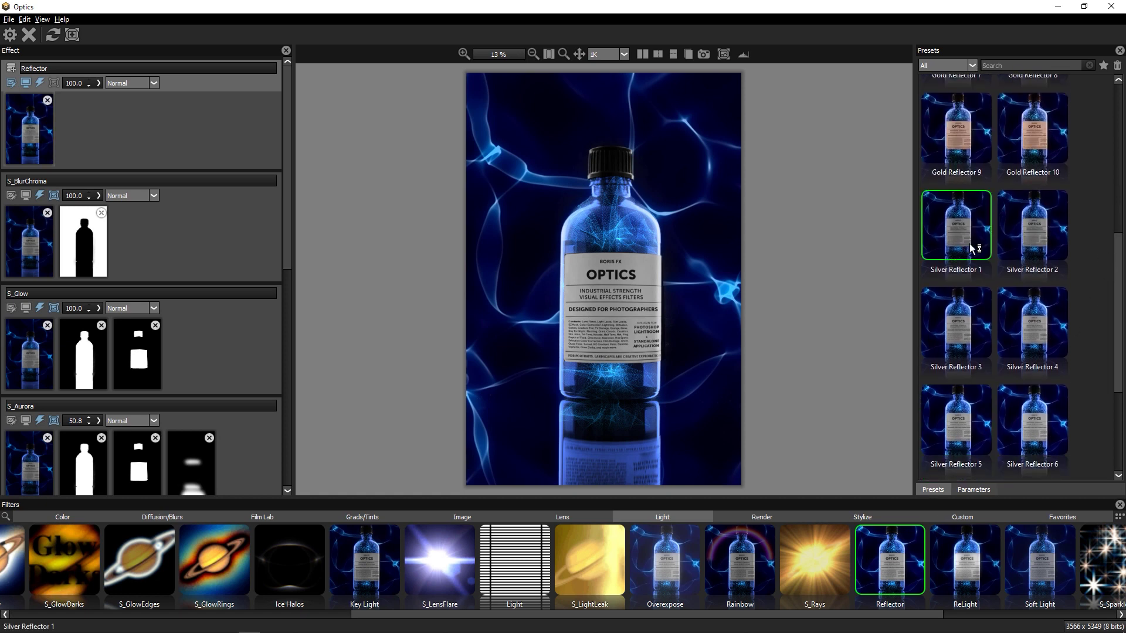
left_click(1026, 246)
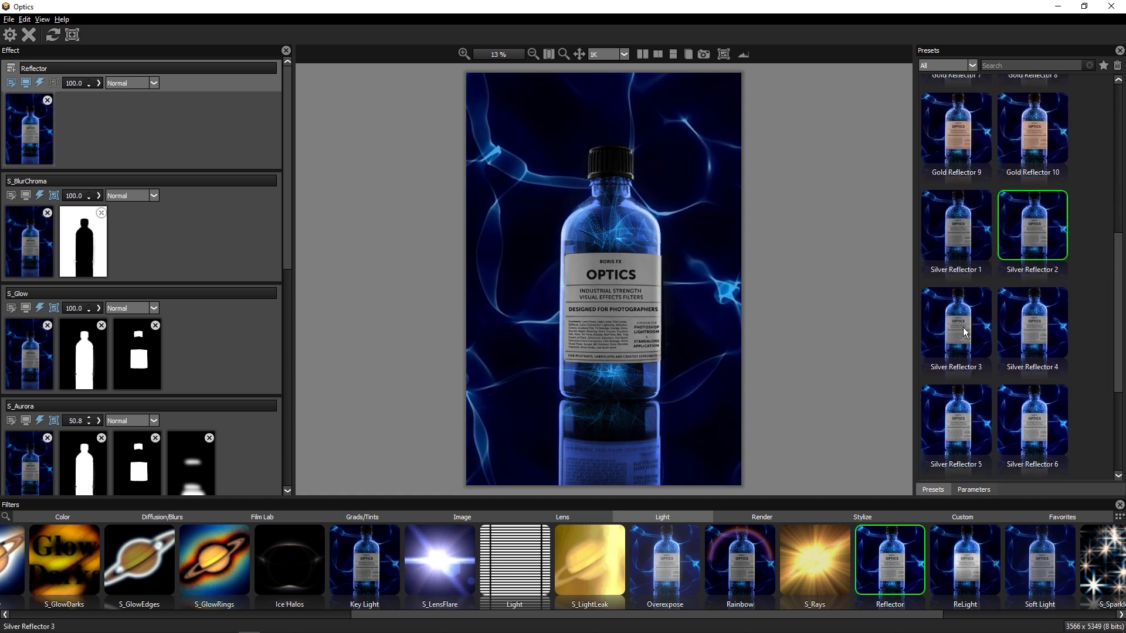
left_click(965, 333)
left_click(1027, 320)
left_click(1014, 261)
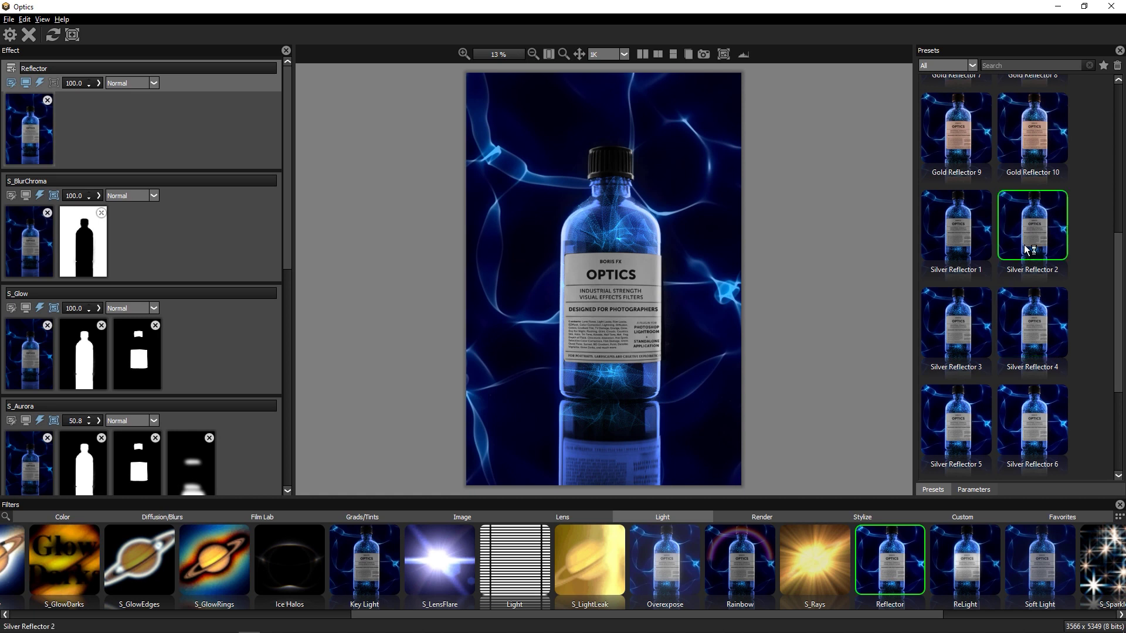
left_click(960, 335)
Reduce the opacity of S_Glow to 61.1 and of S_Aurora to 47.6
left_click_drag(288, 205, 283, 261)
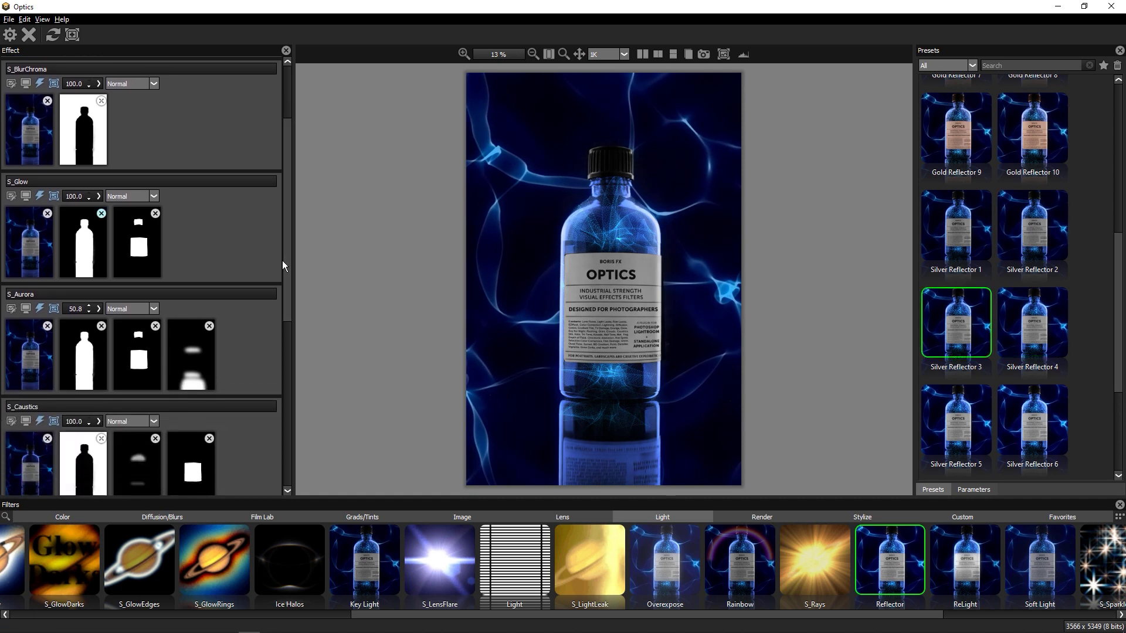
mouse_move(97, 196)
left_mouse_down()
mouse_move(100, 211)
mouse_move(87, 209)
left_mouse_up()
left_click_drag(101, 307, 79, 326)
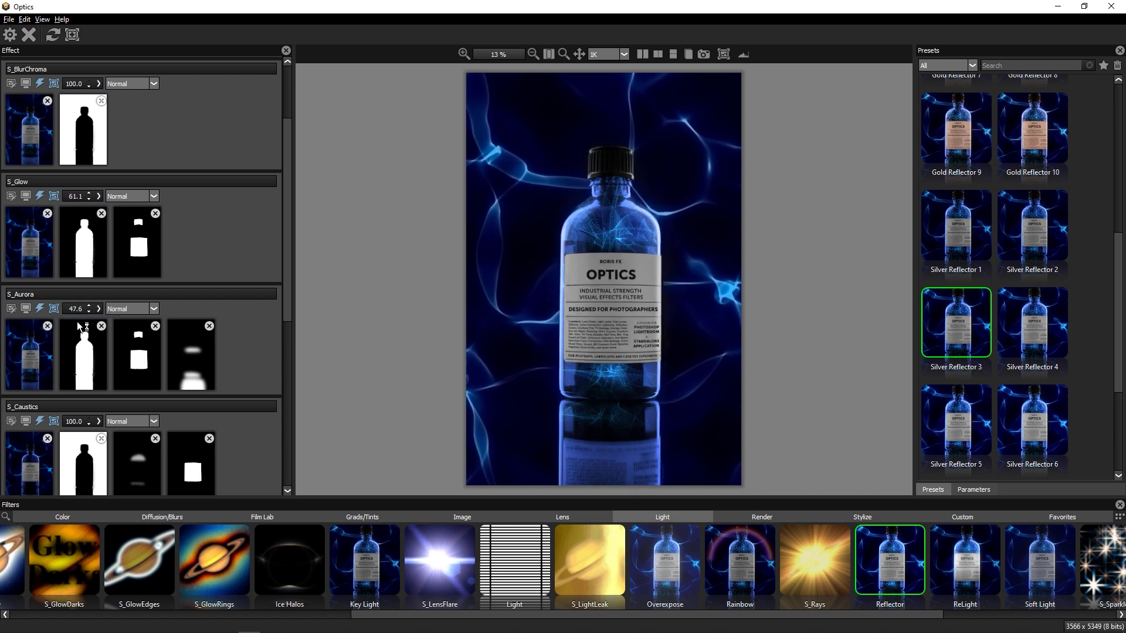
left_click_drag(287, 183, 279, 77)
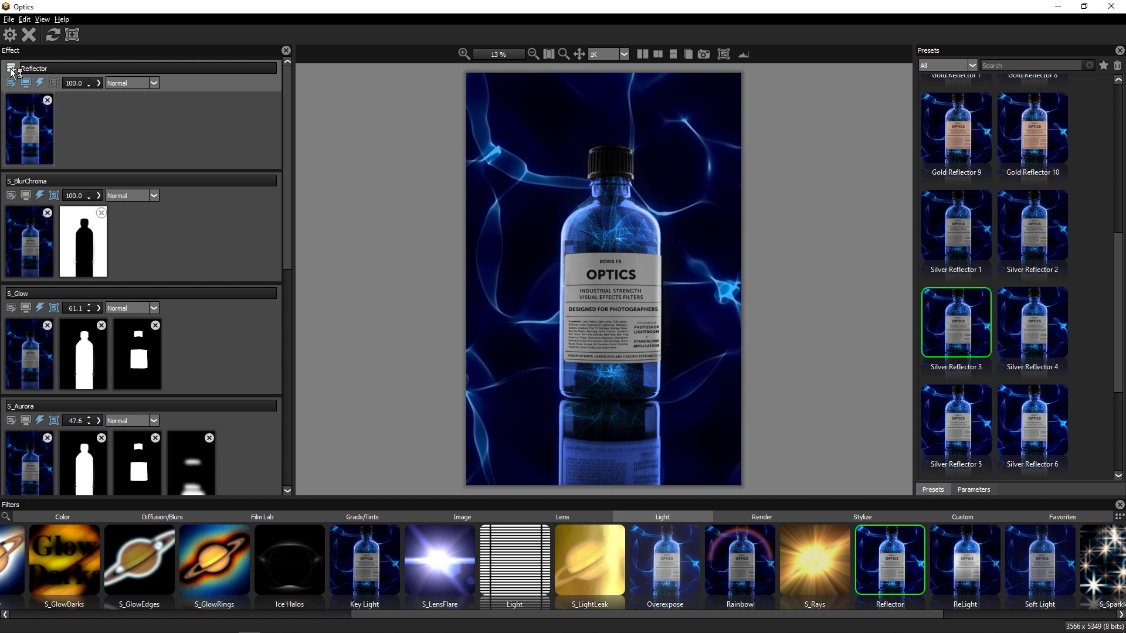
Add an S_LensFlare effect above Reflector and move its hotspot onto the bottle's right shoulder
left_click(1046, 550)
left_click(437, 557)
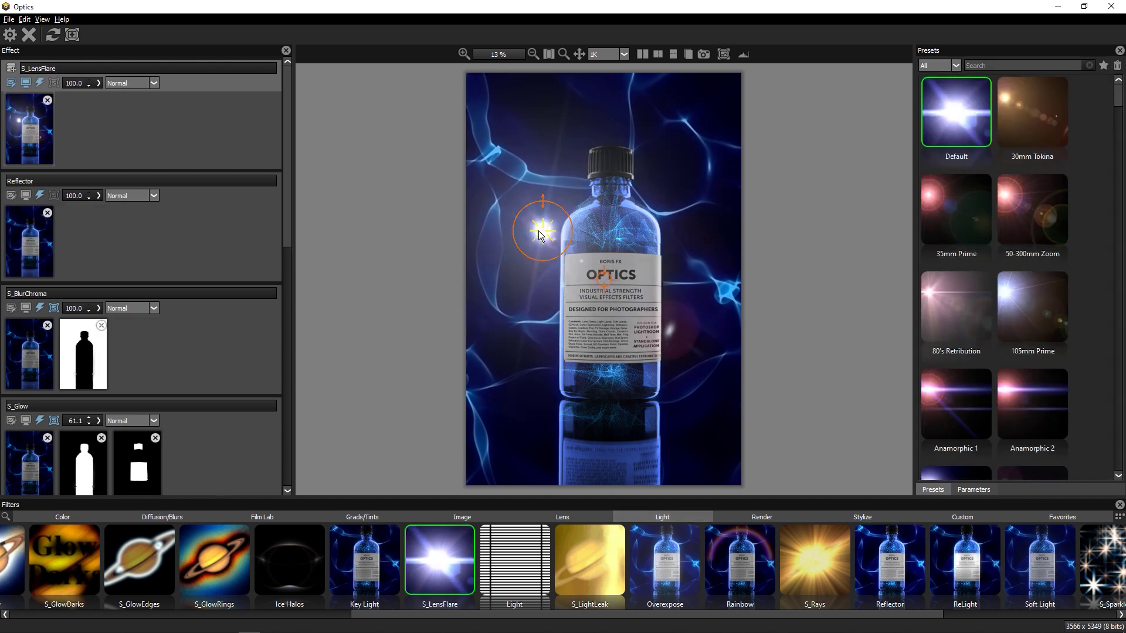
left_click_drag(535, 221, 649, 223)
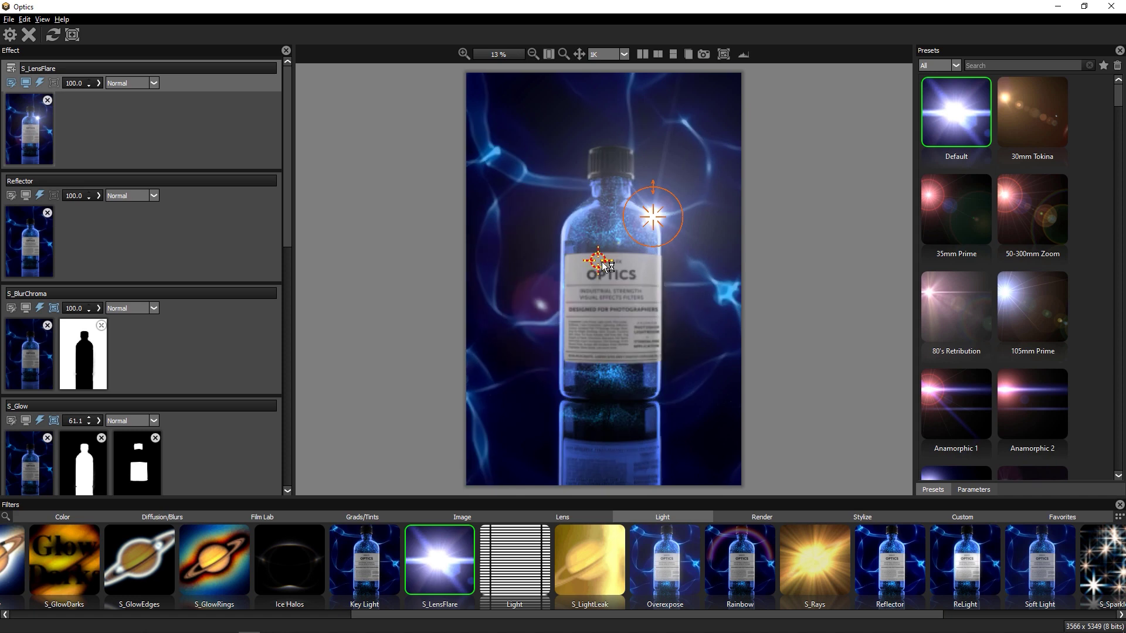
Apply the Anamorphic blue preset to S_LensFlare
scroll(961, 193, "down", 5)
left_click(960, 193)
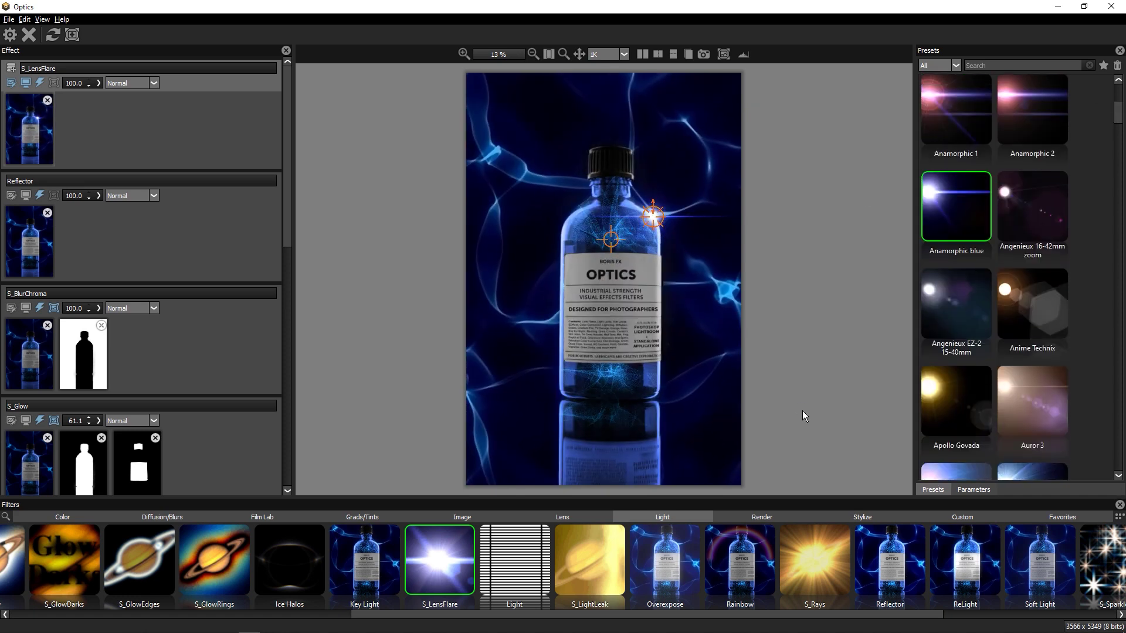
Compare the Bright, Blue Star Burst and Blue and Etheral presets on S_LensFlare and apply Blue and Etheral
left_click(973, 490)
left_click(933, 490)
scroll(962, 352, "down", 5)
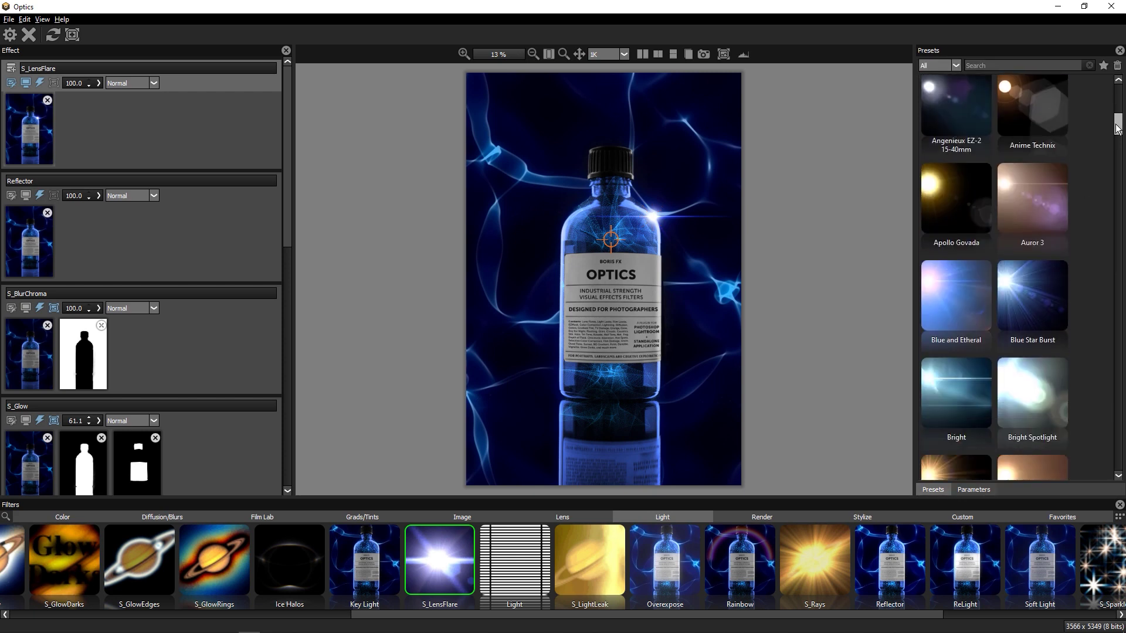
left_click(965, 372)
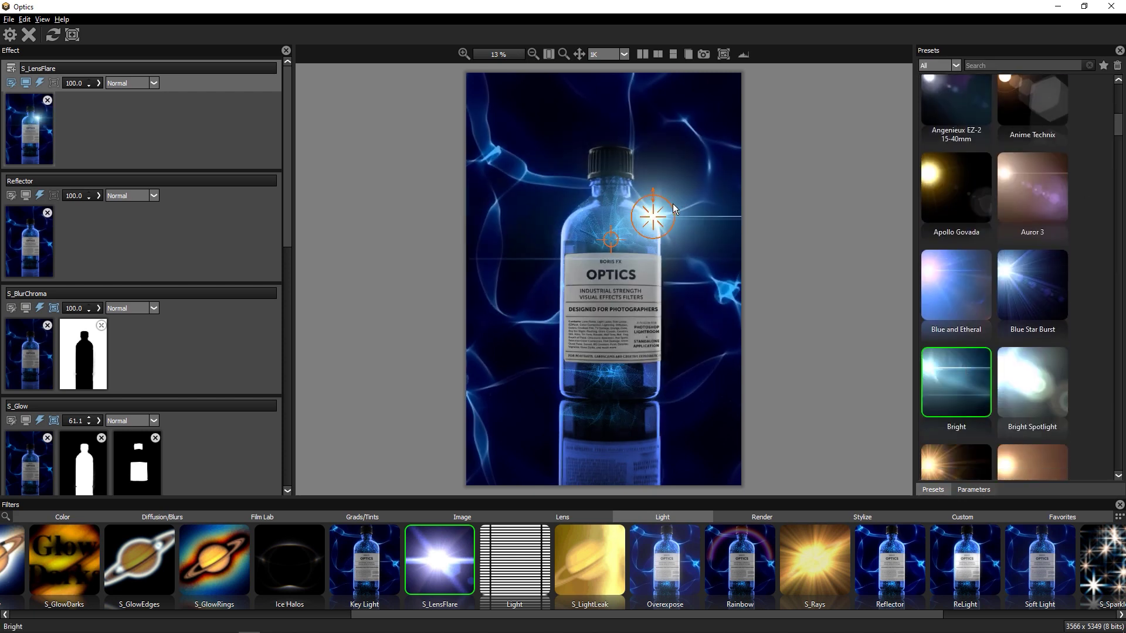
left_click(1032, 284)
left_click(962, 284)
scroll(962, 285, "down", 1)
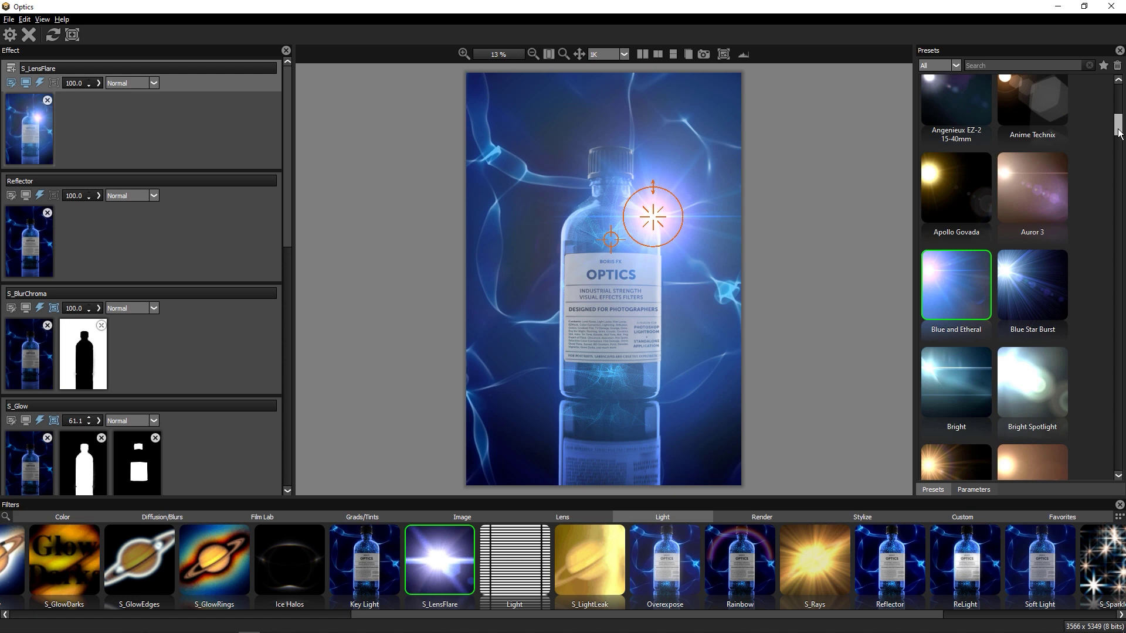
Shrink the flare on the bottle's shoulder to a Scale Widths value of 160.47 and hide its scale, hotspot and pivot controls
left_click_drag(660, 221, 656, 219)
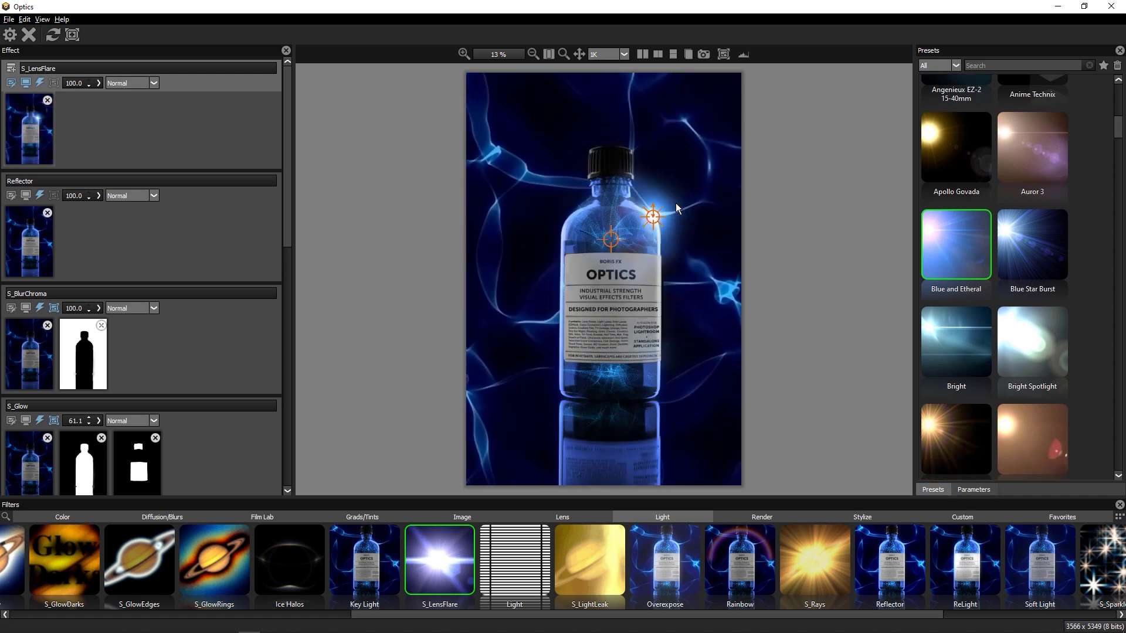
left_click(651, 218)
left_click(1014, 431)
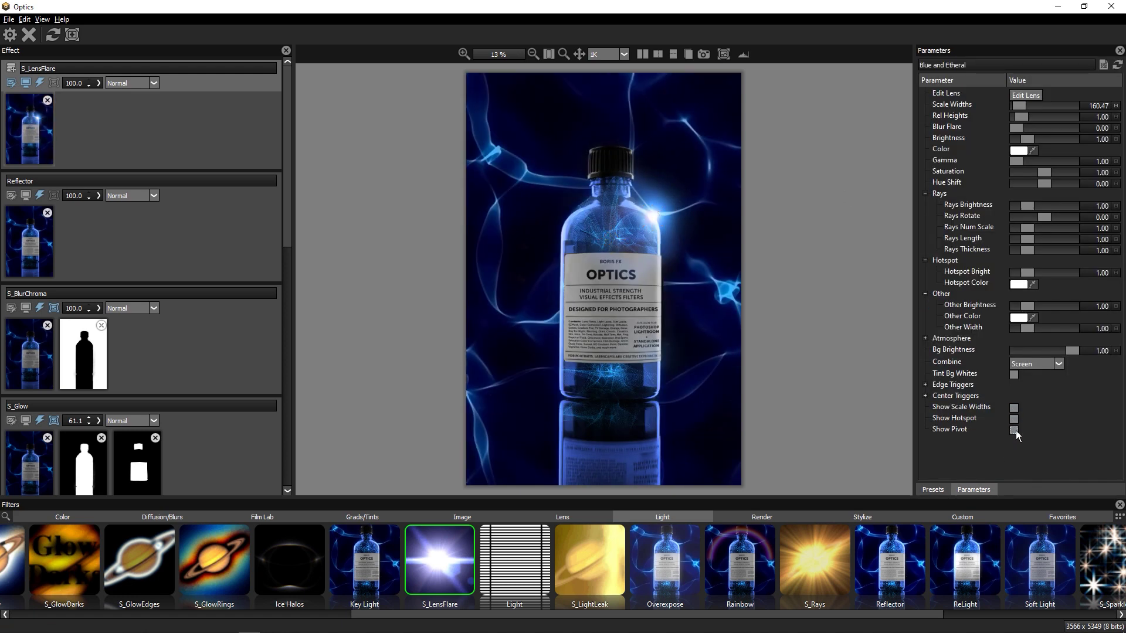
Add the favorite Blue Ring Flare 1, move its hotspot onto the bottle's neck, and mask it with the S_BlurChroma background mask
left_click(1075, 519)
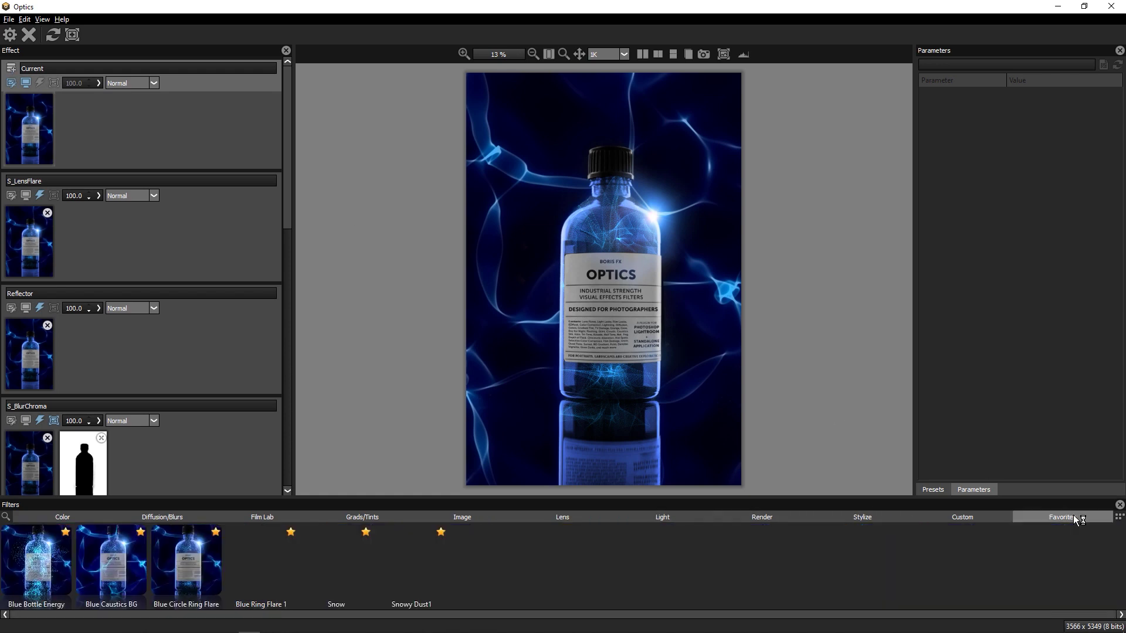
left_click(266, 564)
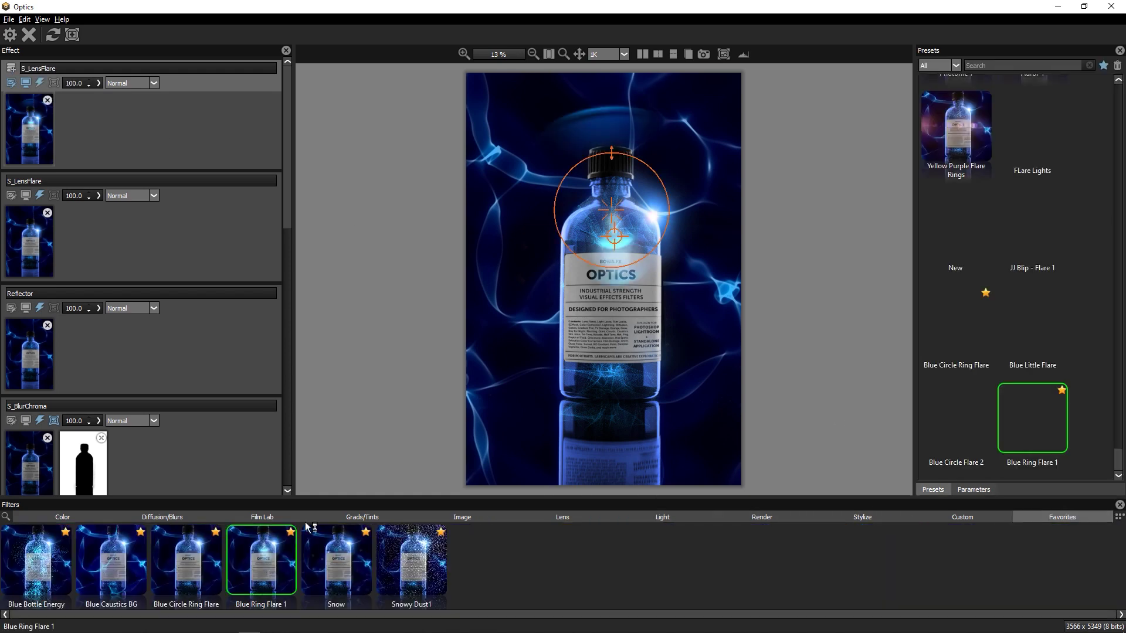
mouse_move(612, 208)
left_mouse_down()
mouse_move(674, 151)
mouse_move(603, 171)
mouse_move(613, 191)
left_mouse_up()
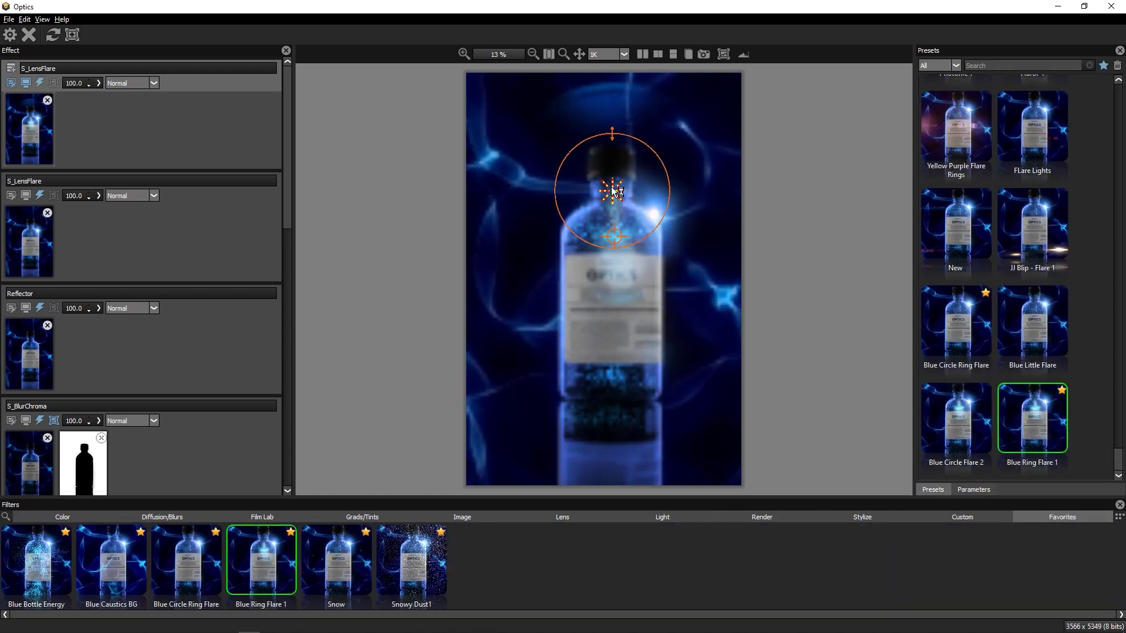
left_click_drag(91, 460, 97, 142)
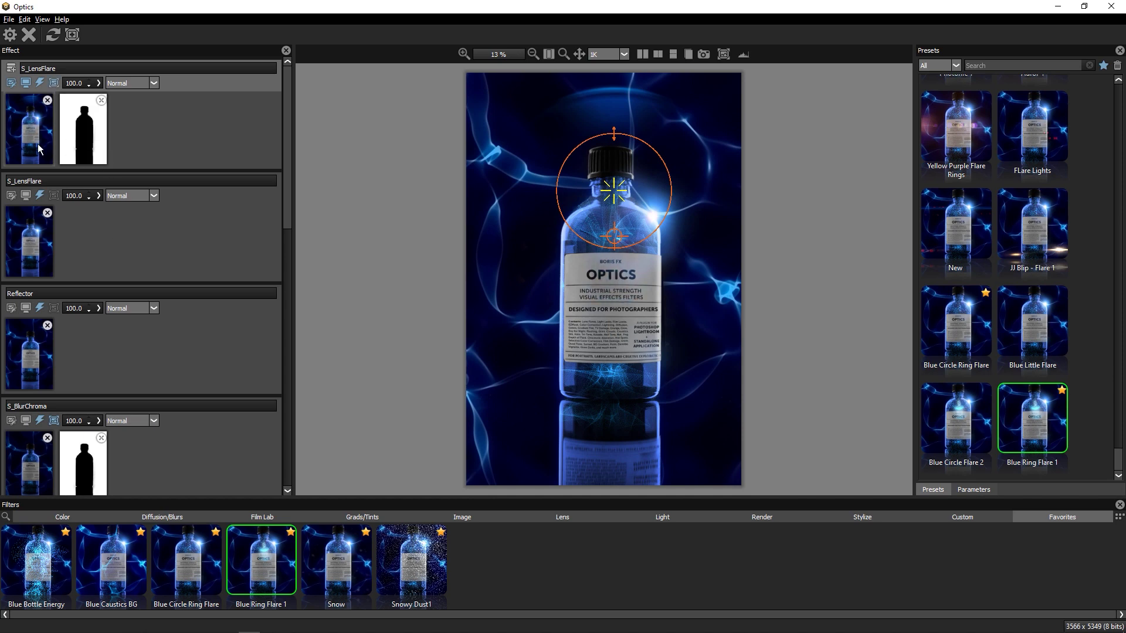
Add an S_Vignette effect on top, enlarge its ellipse to Rel Height 1.81 and Rel Width 1.48, and center it below the bottle's neck
left_click(13, 69)
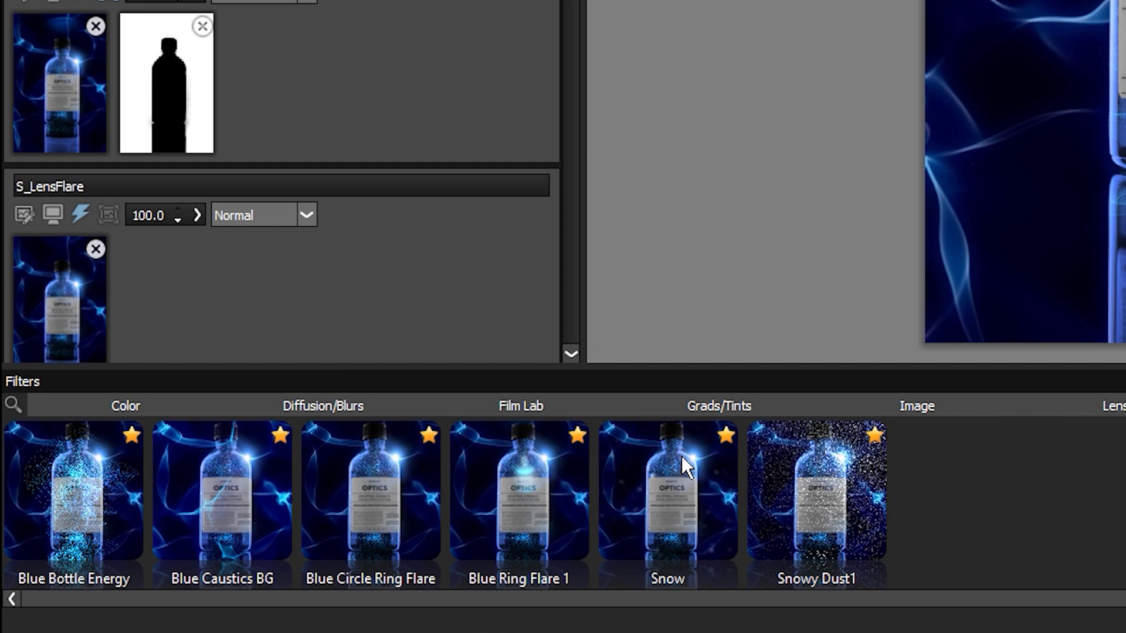
left_click(12, 404)
type("vig")
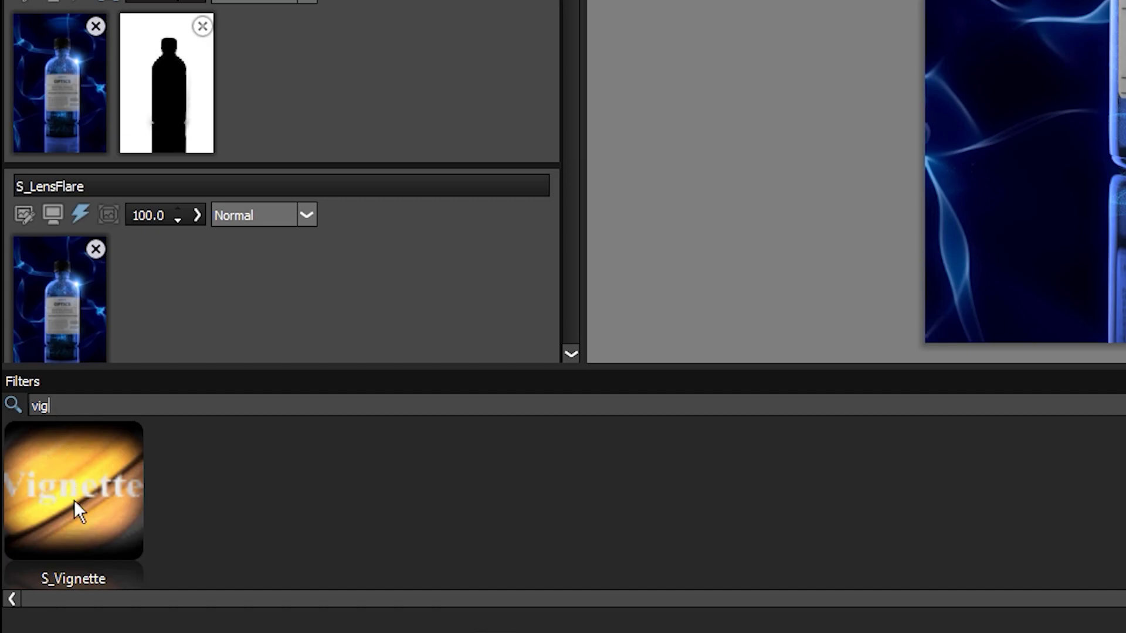
left_click(74, 499)
left_click_drag(603, 193, 603, 145)
left_click_drag(726, 280, 786, 282)
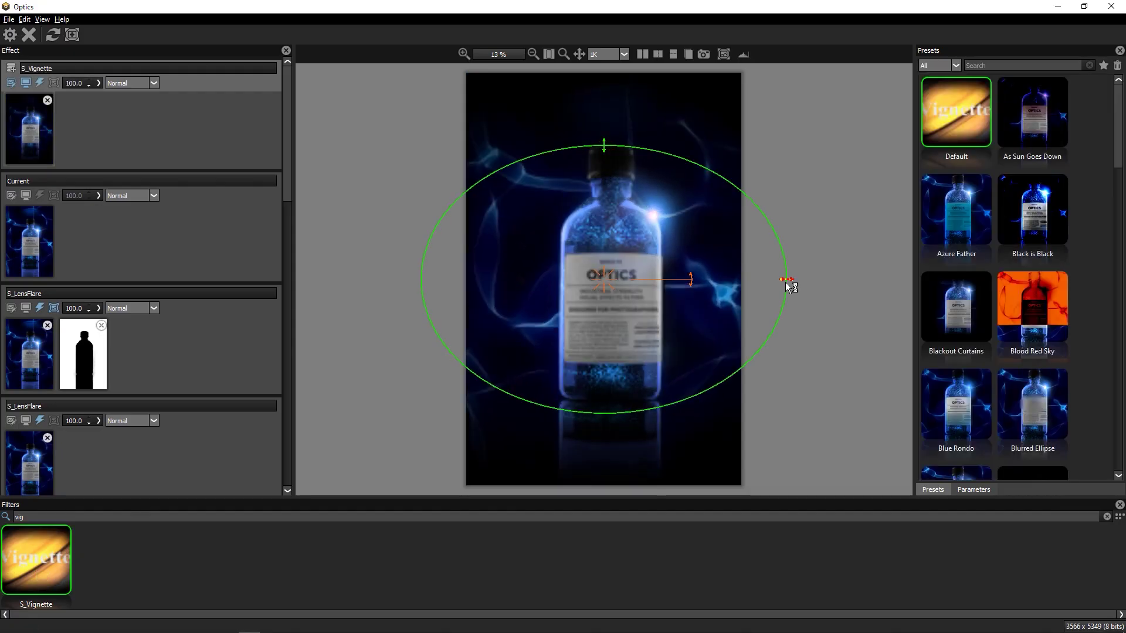
left_click_drag(603, 145, 603, 55)
left_click_drag(603, 279, 603, 227)
Set the vignette's Blur Amount to 74.17, widen its ellipse to Rel Width 2.59, and enlarge its radius beyond the image edges
left_click(979, 490)
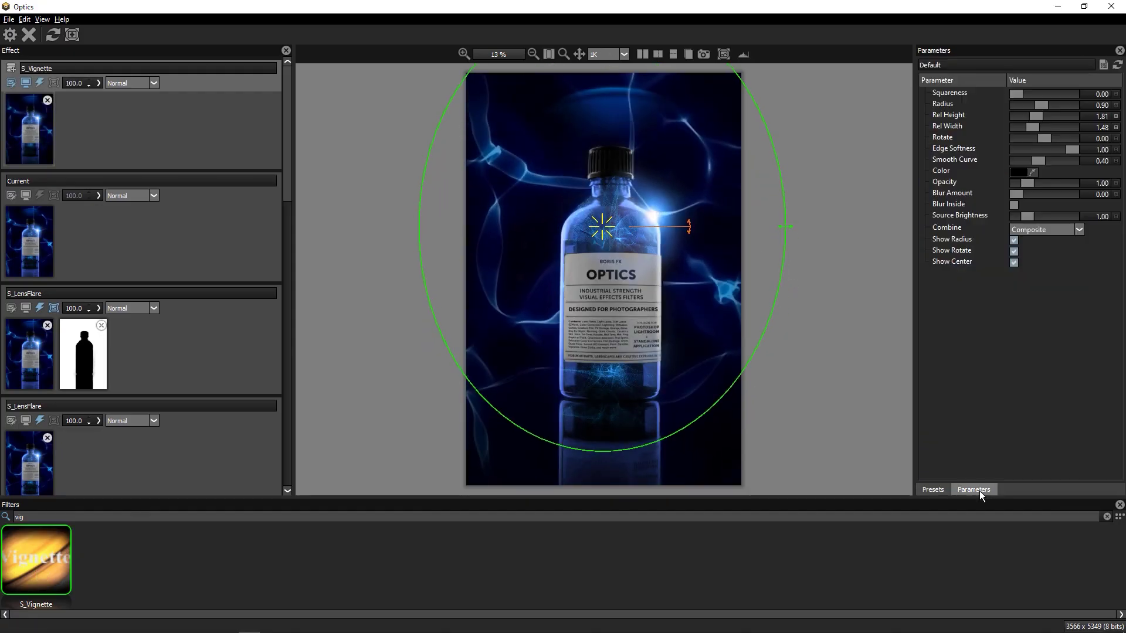
left_click_drag(1019, 193, 1021, 194)
left_click_drag(778, 164, 803, 157)
left_click_drag(814, 226, 855, 226)
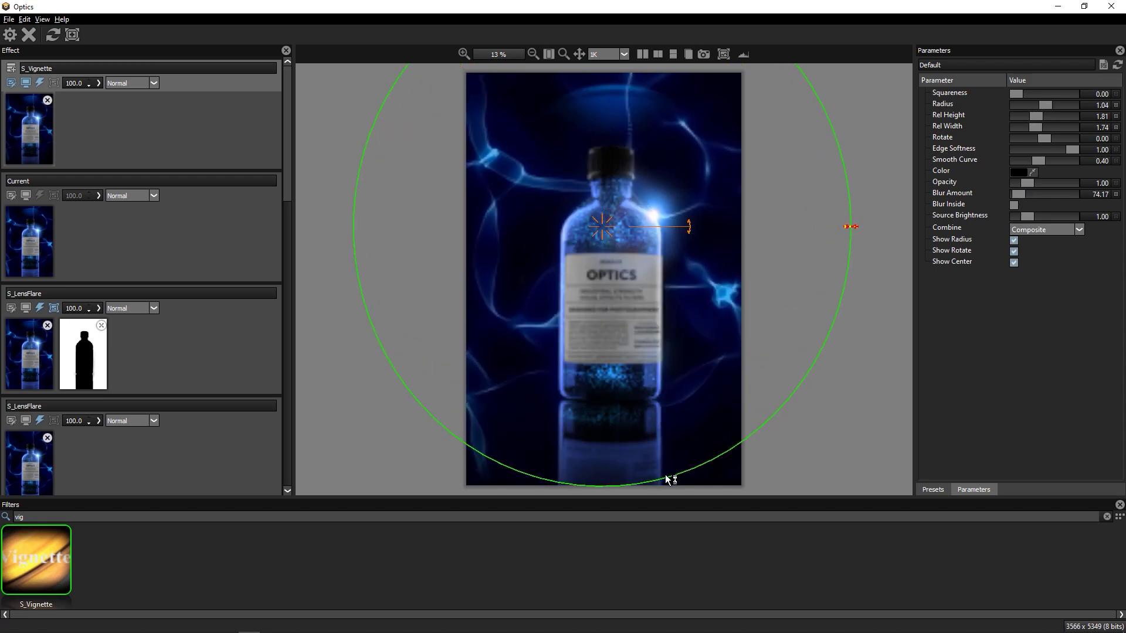
left_click_drag(667, 478, 677, 424)
left_click_drag(805, 226, 904, 226)
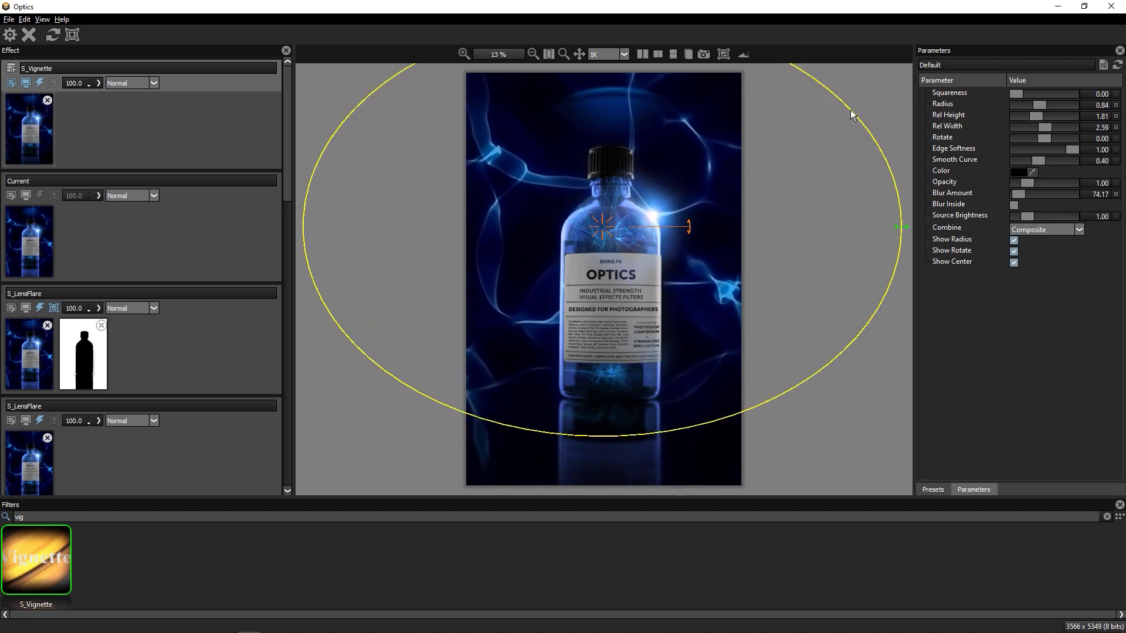
left_click_drag(852, 113, 890, 96)
left_click_drag(603, 227, 603, 221)
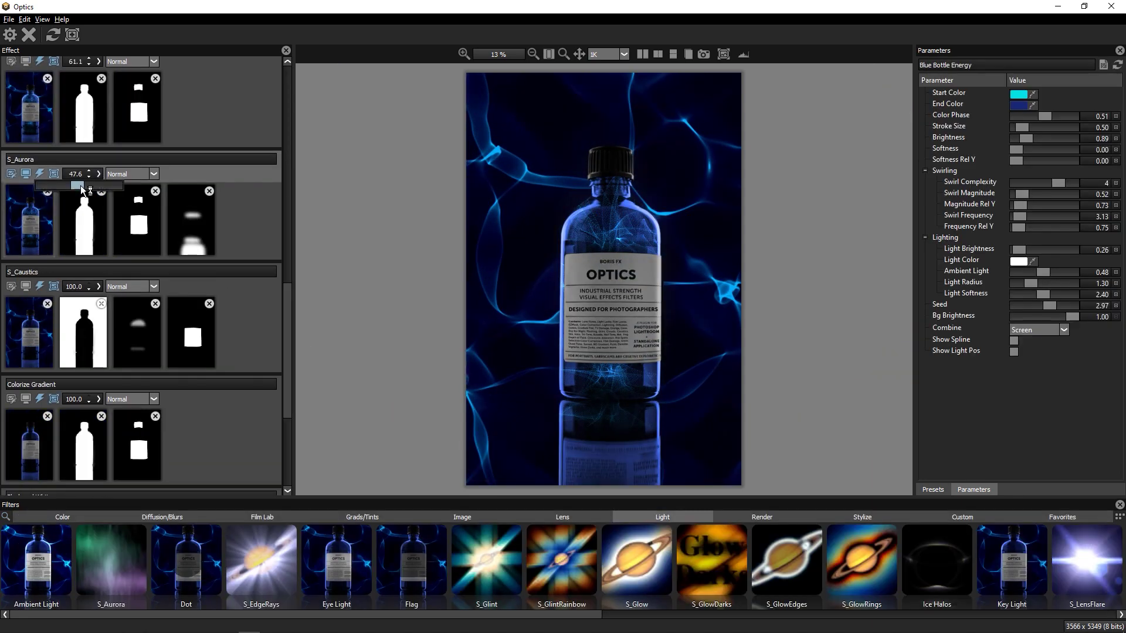
Raise the opacity of S_Aurora to 61.9 and of S_Glow to 72.2
left_click_drag(82, 187, 94, 216)
scroll(229, 234, "up", 2)
left_click(98, 207)
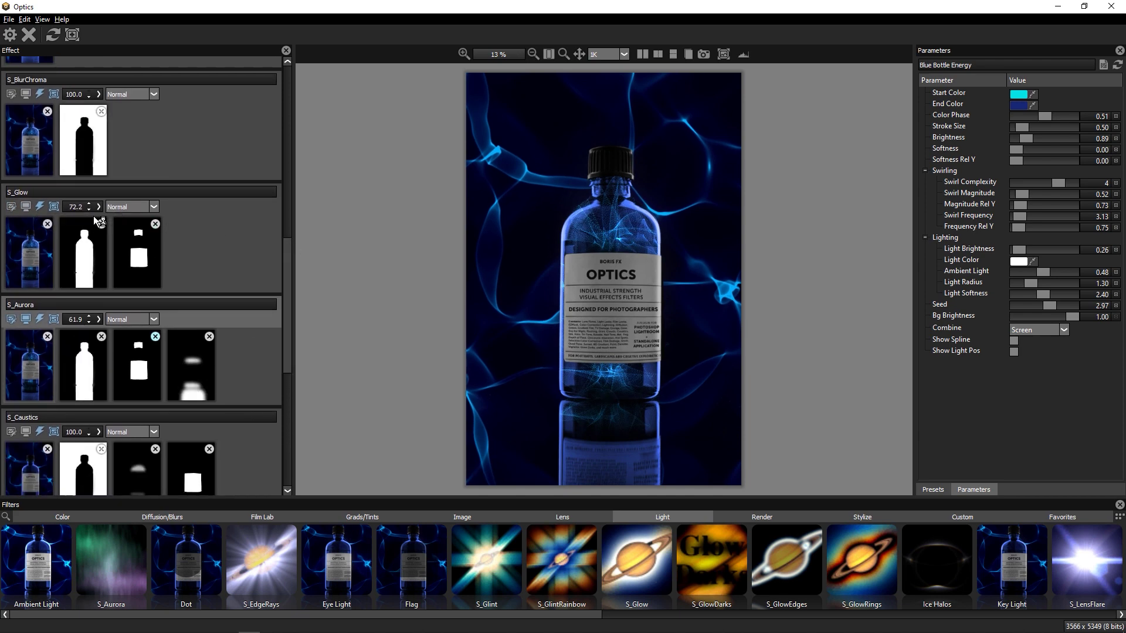
Set the Glow Width of S_Glow to 83.44 and increase its Brightness
left_click(40, 239)
left_click_drag(1028, 141, 1021, 141)
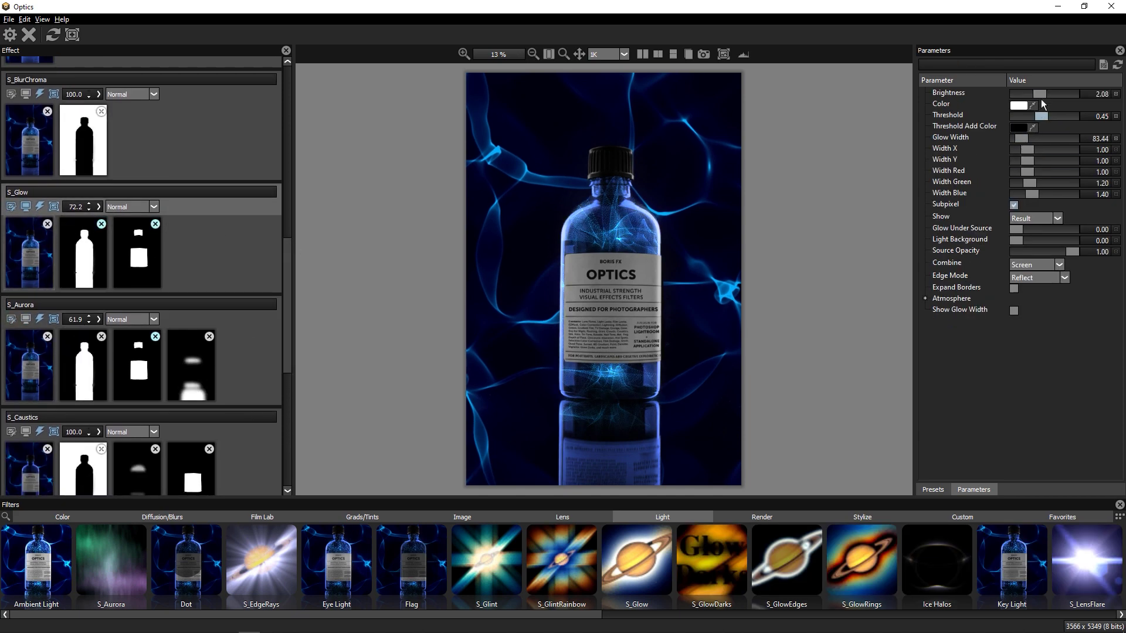
left_click_drag(1040, 93, 1054, 94)
Show the scale control of the Blue and Etheral flare, adjust its size, and select the ring flare layer
left_click_drag(286, 249, 291, 176)
left_click(31, 142)
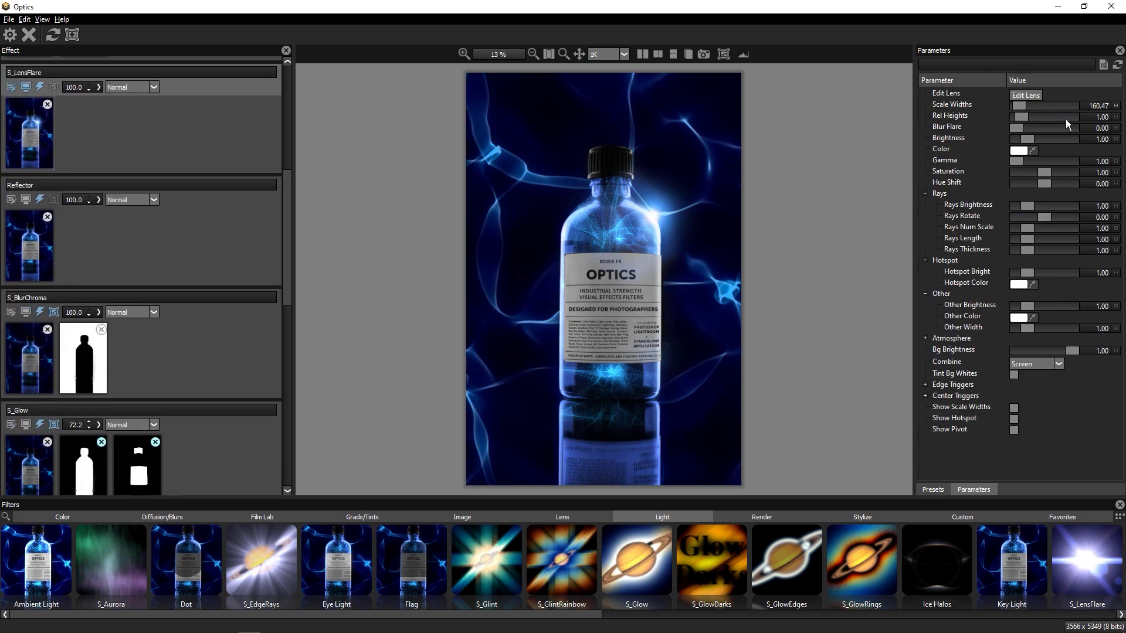
left_click(1014, 408)
left_click_drag(654, 224, 675, 220)
scroll(219, 150, "up", 3)
left_click(220, 151)
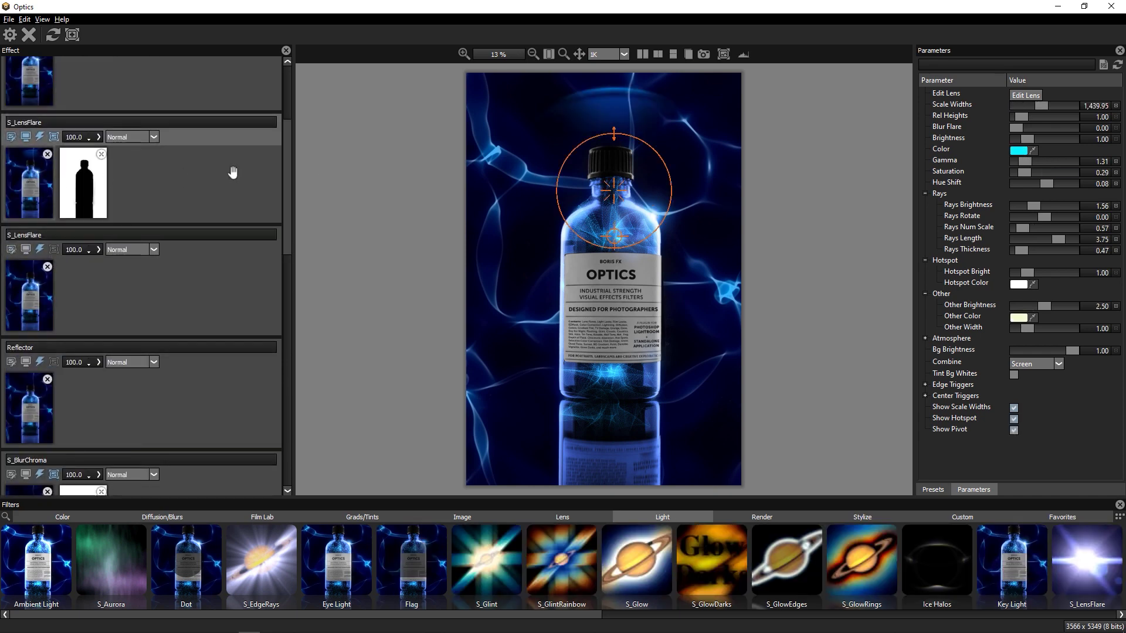
Compare the Normal, Blue, Green and Yellow presets on the Black and White layer and apply Green
scroll(233, 171, "up", 3)
left_click_drag(289, 178, 289, 439)
left_click(12, 365)
left_click(933, 490)
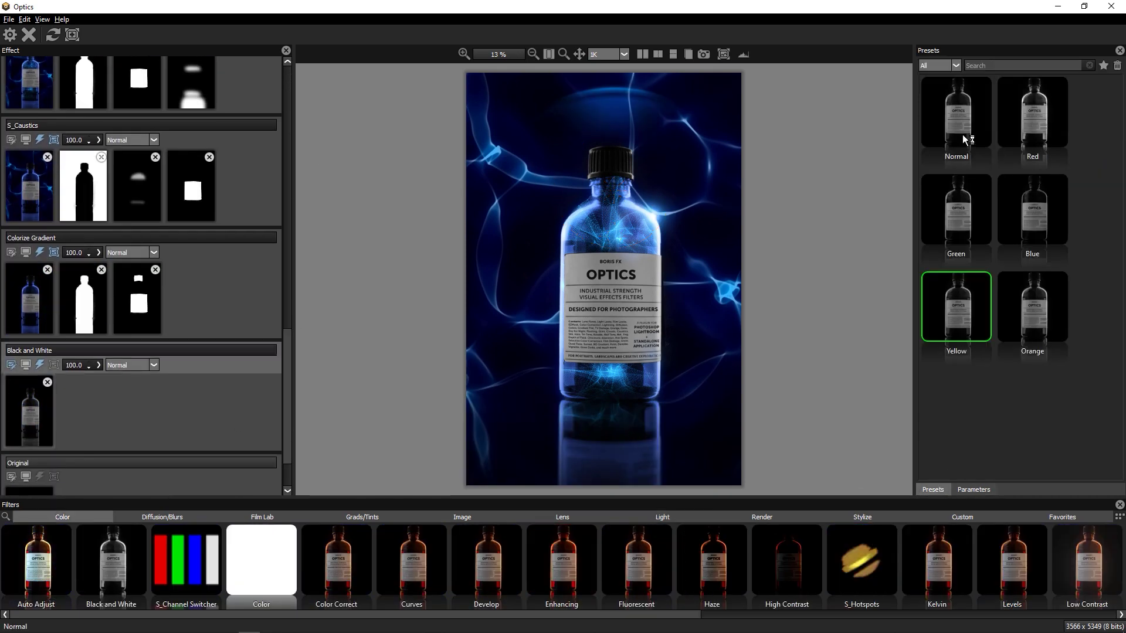
left_click(965, 139)
left_click(1033, 215)
left_click(959, 224)
left_click(1033, 229)
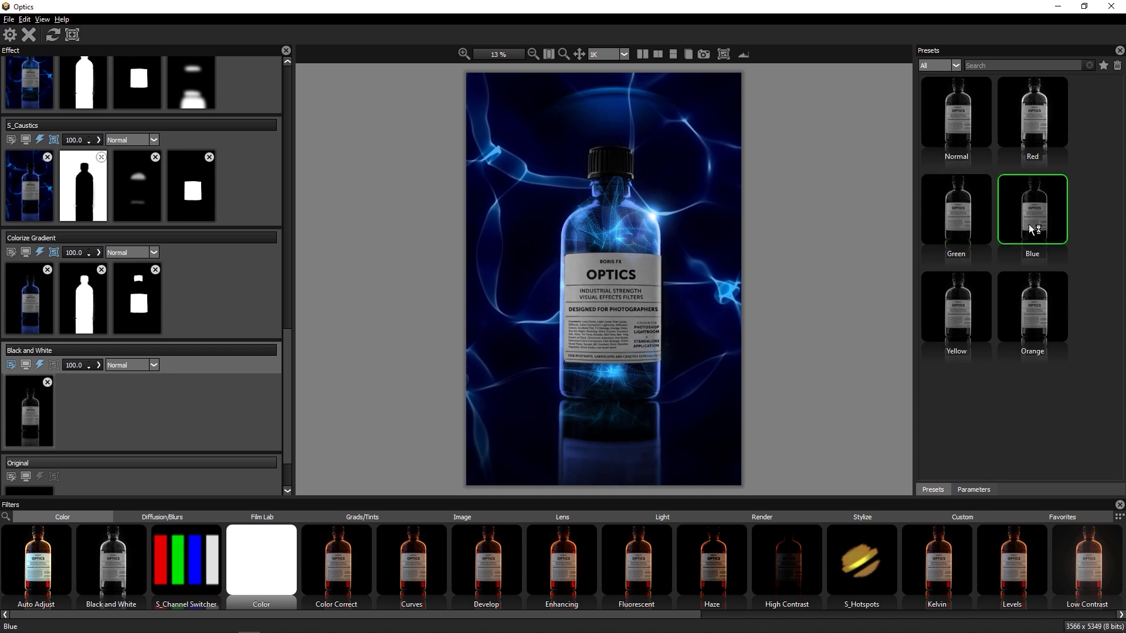
left_click(955, 322)
left_click(1013, 233)
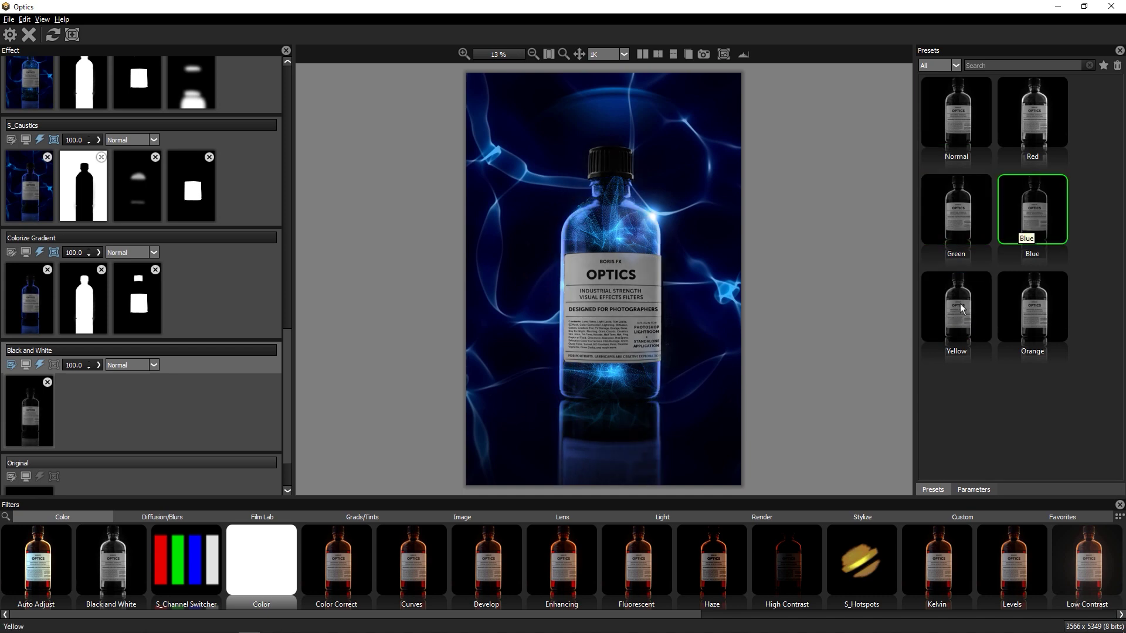
left_click(960, 231)
Open the fourth mask of S_Aurora and adjust it around the bottle's right shoulder
scroll(277, 273, "up", 4)
scroll(278, 275, "up", 1)
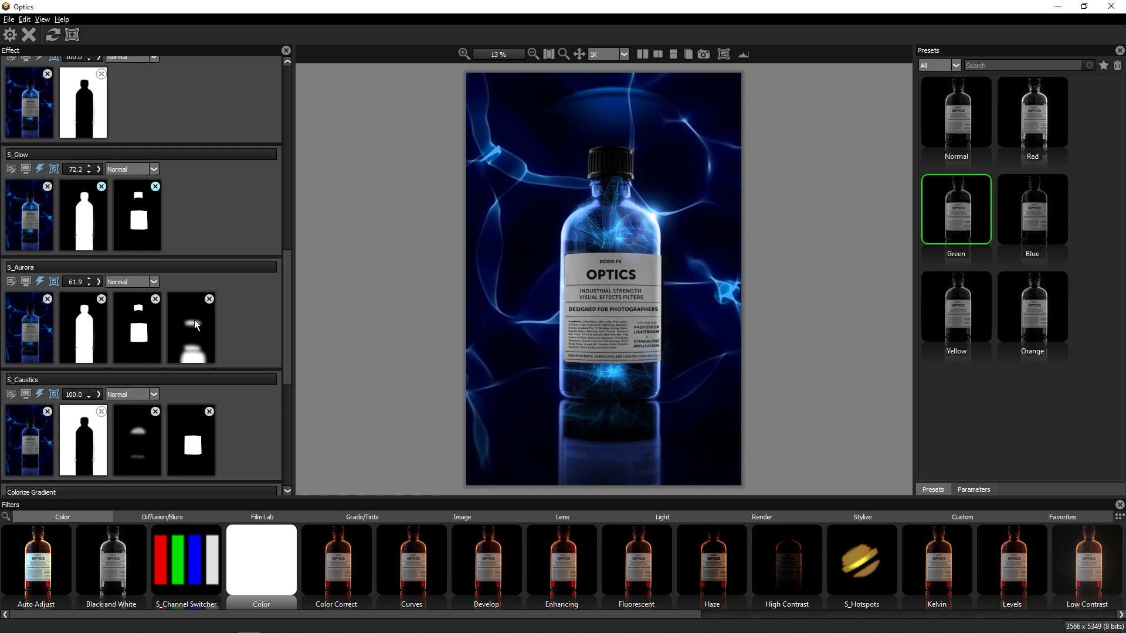
left_click(194, 319)
left_click_drag(648, 184, 630, 193)
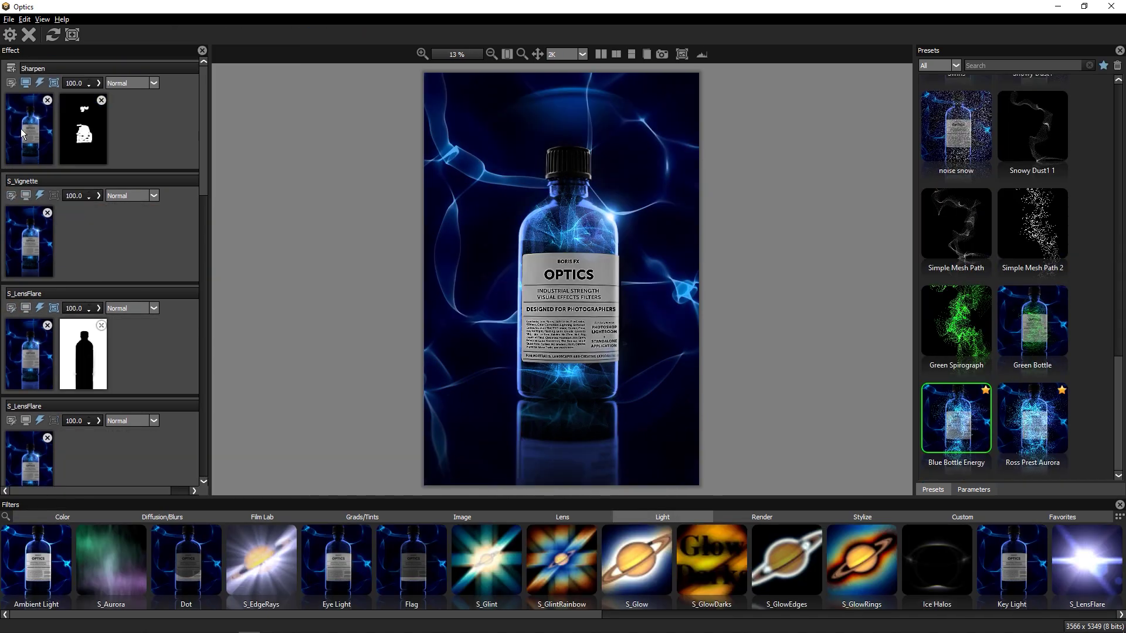
Apply the Optics effects, return to Photoshop, and toggle the Source layer's visibility to compare before and after
left_click(1111, 6)
left_click(538, 336)
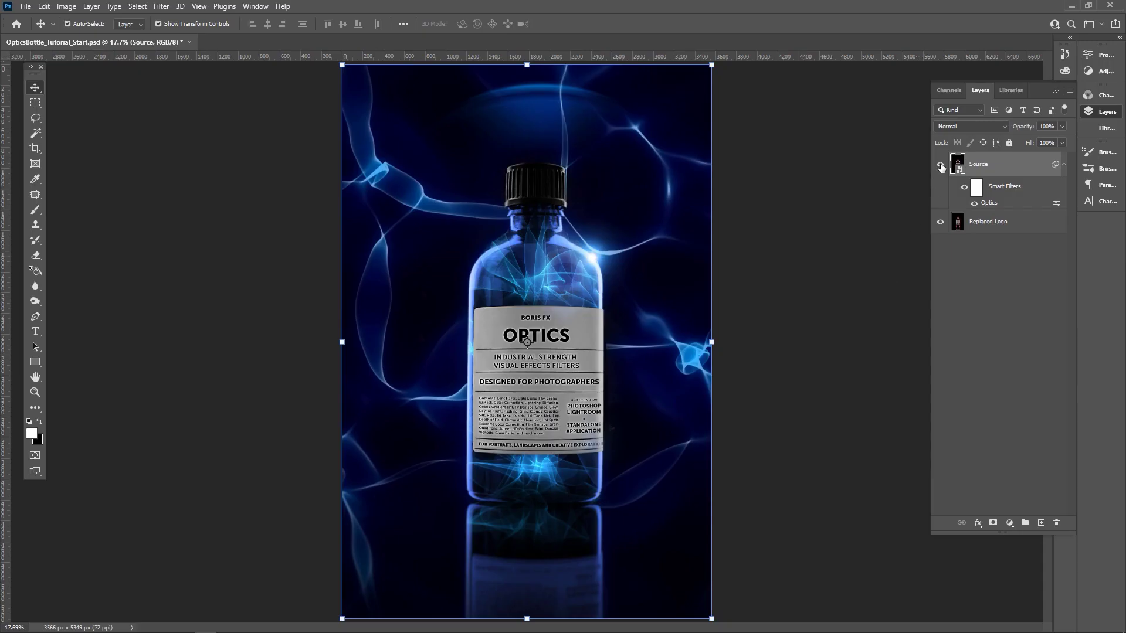
left_click(941, 167)
left_click(941, 167)
left_click(941, 164)
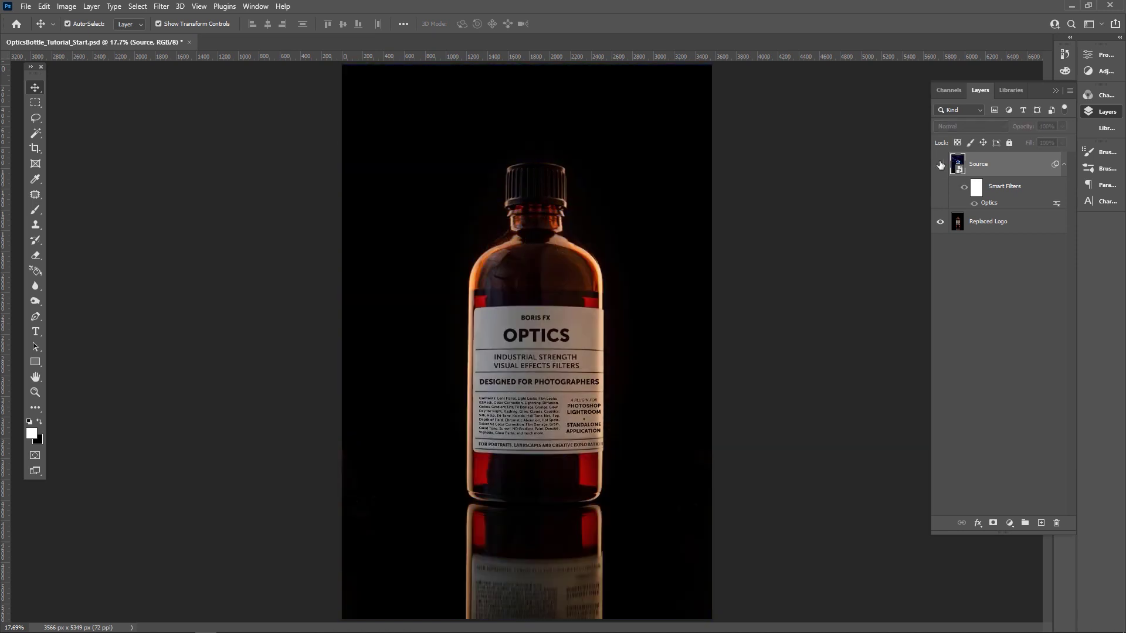
left_click(941, 164)
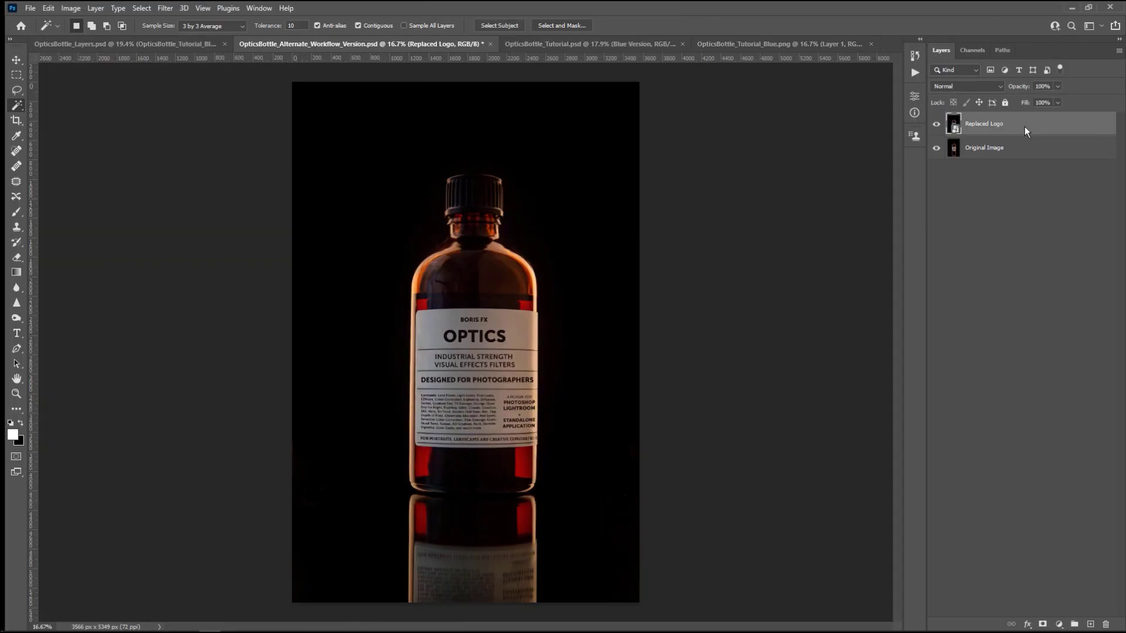
Duplicate the Replaced Logo layer and convert the copy to a Smart Object
right_click(1025, 125)
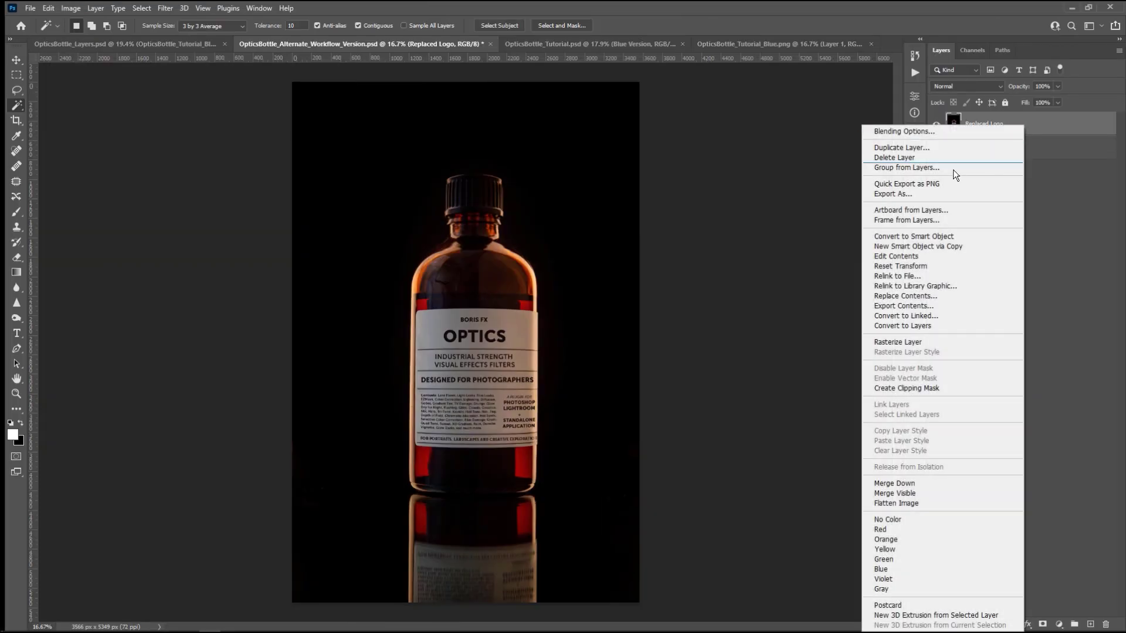
left_click(906, 148)
right_click(1012, 125)
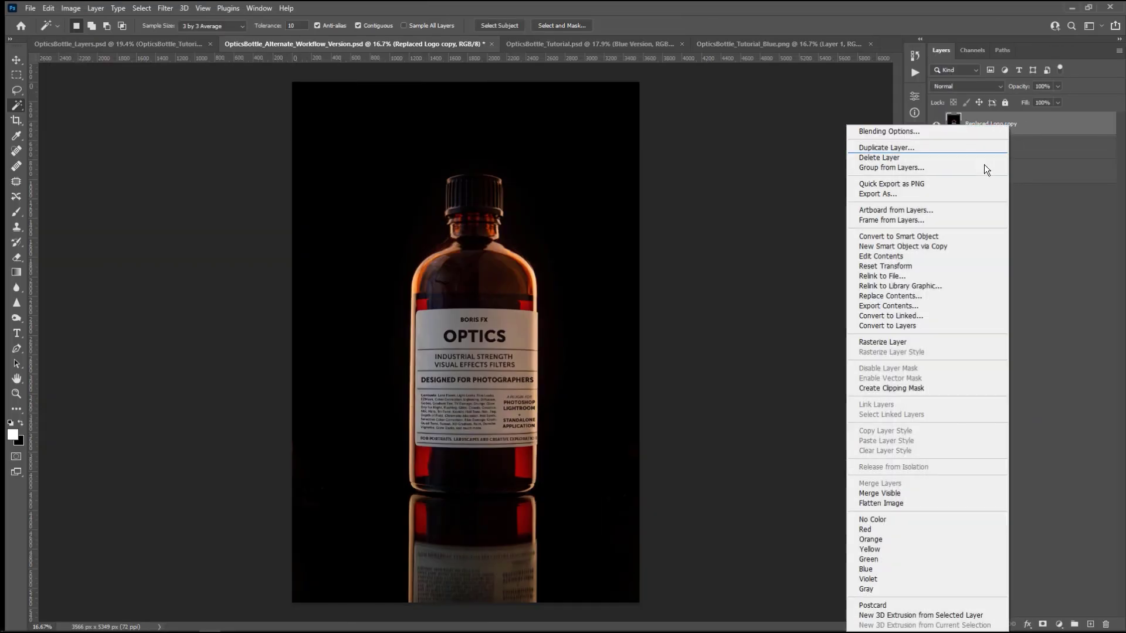
left_click(942, 238)
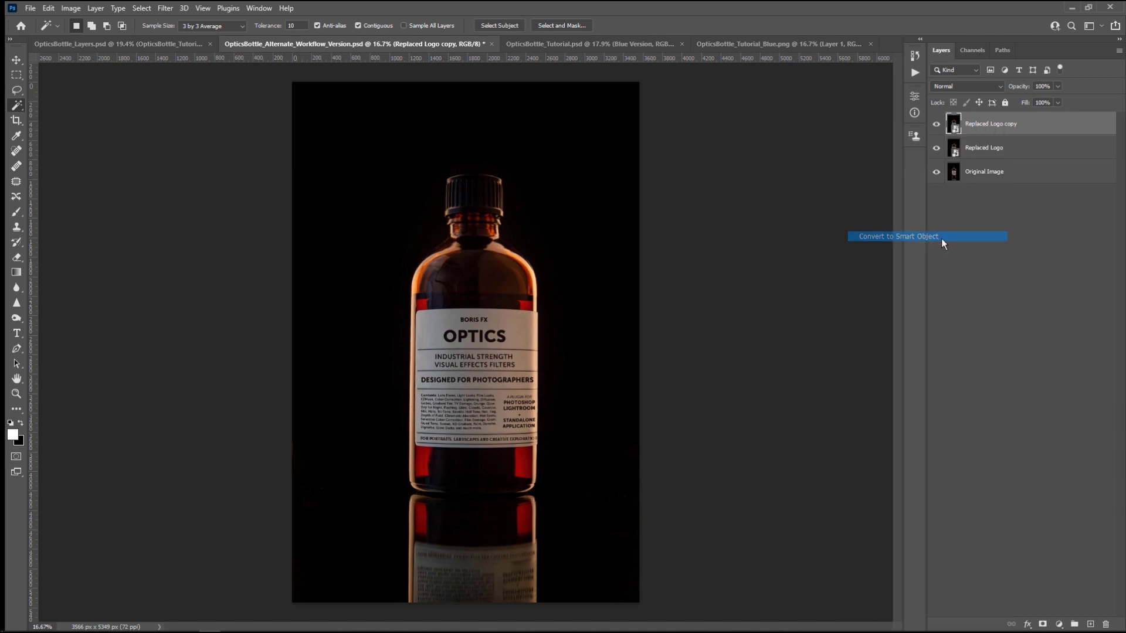
Open the Replaced Logo copy in Boris FX Optics and add a Color effect with the Black preset
left_click(167, 8)
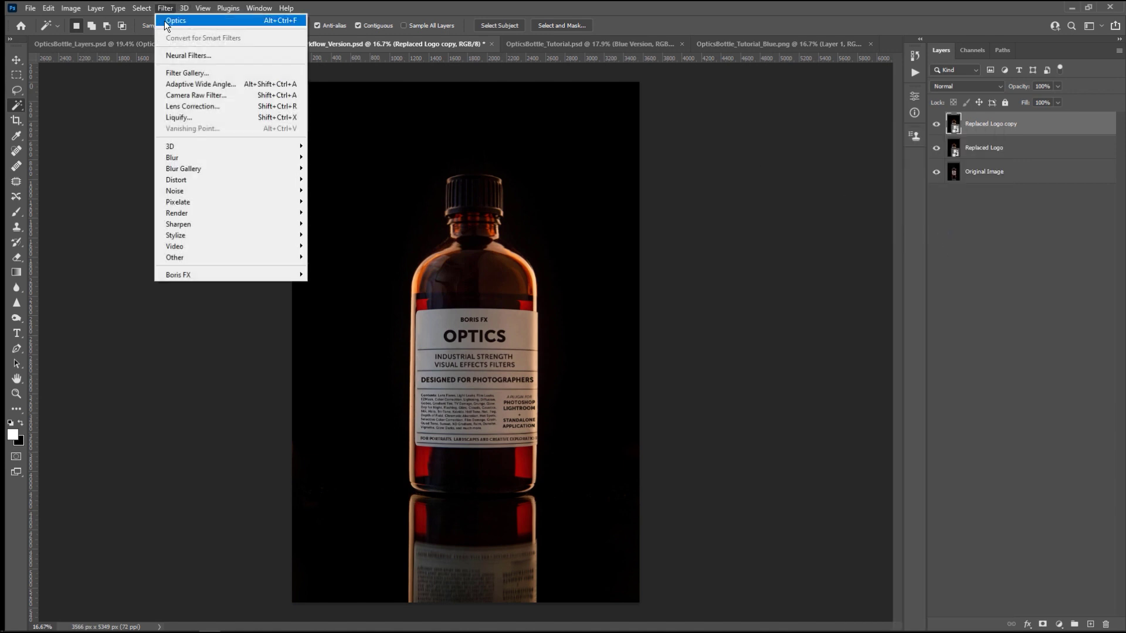
mouse_move(285, 279)
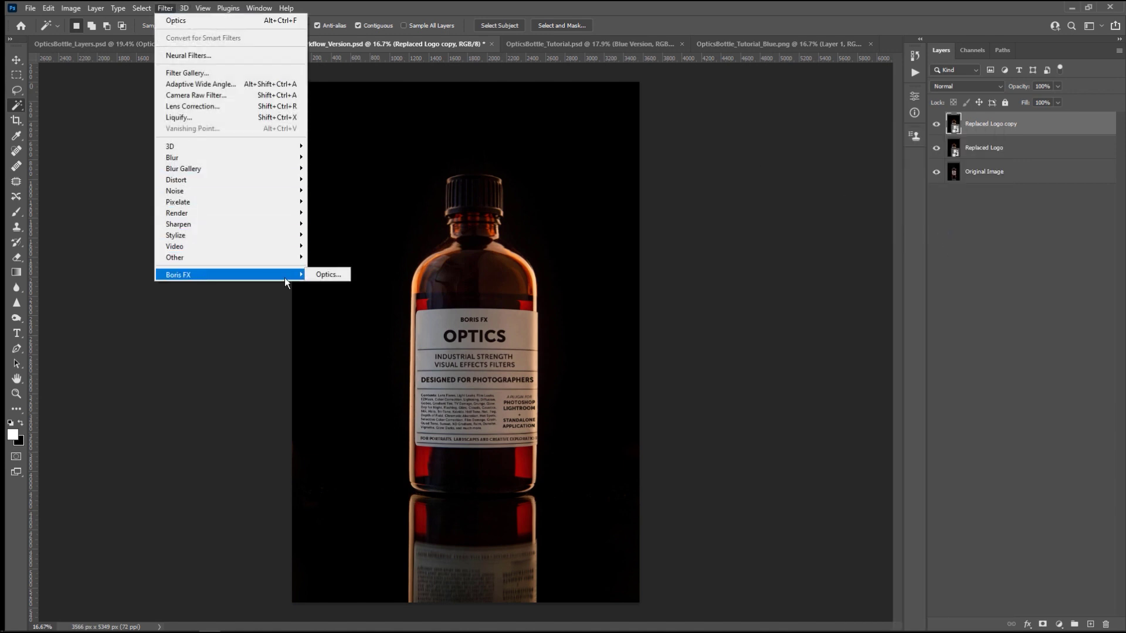
left_click(327, 276)
left_click(262, 550)
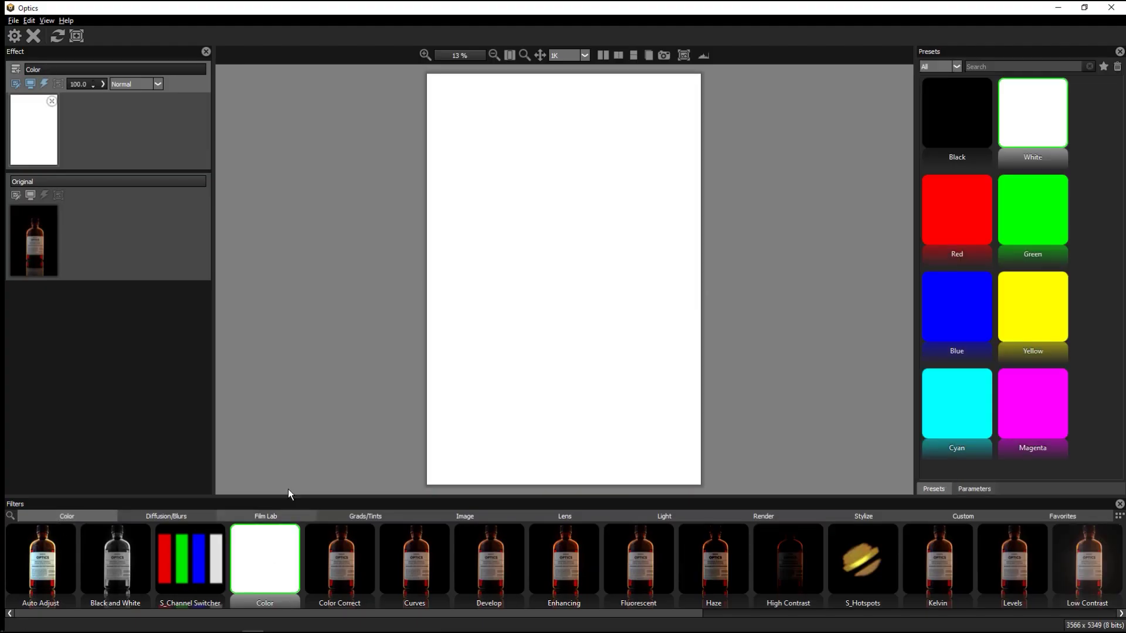
left_click(981, 134)
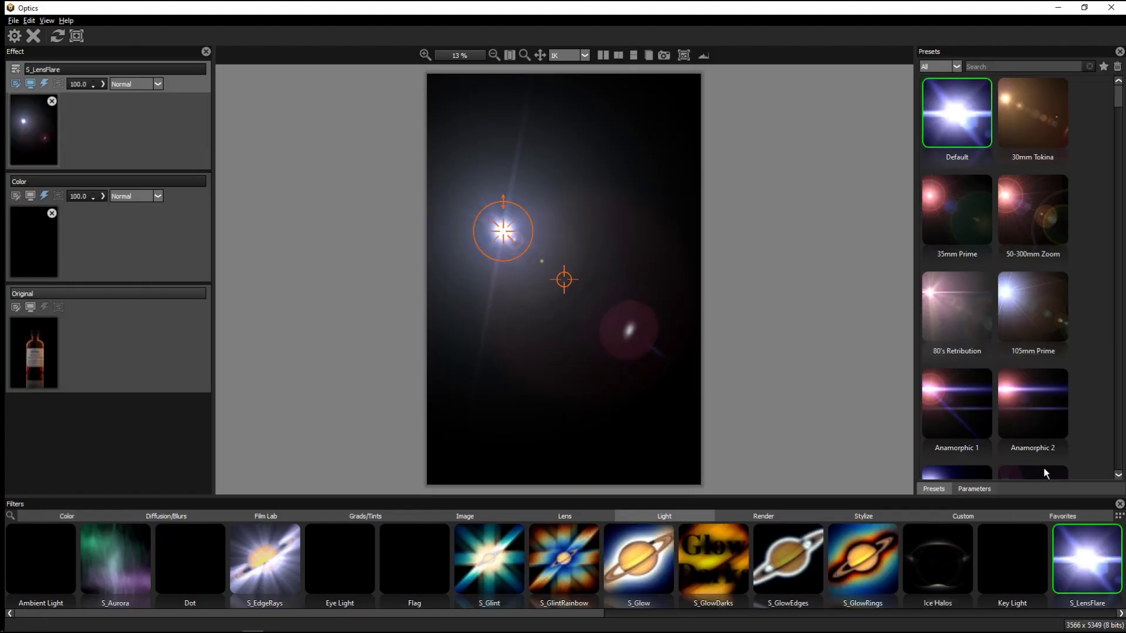
Compare several S_LensFlare presets, including 80's Retribution, and apply the Anamorphic 1 preset
left_click(1032, 308)
left_click(967, 315)
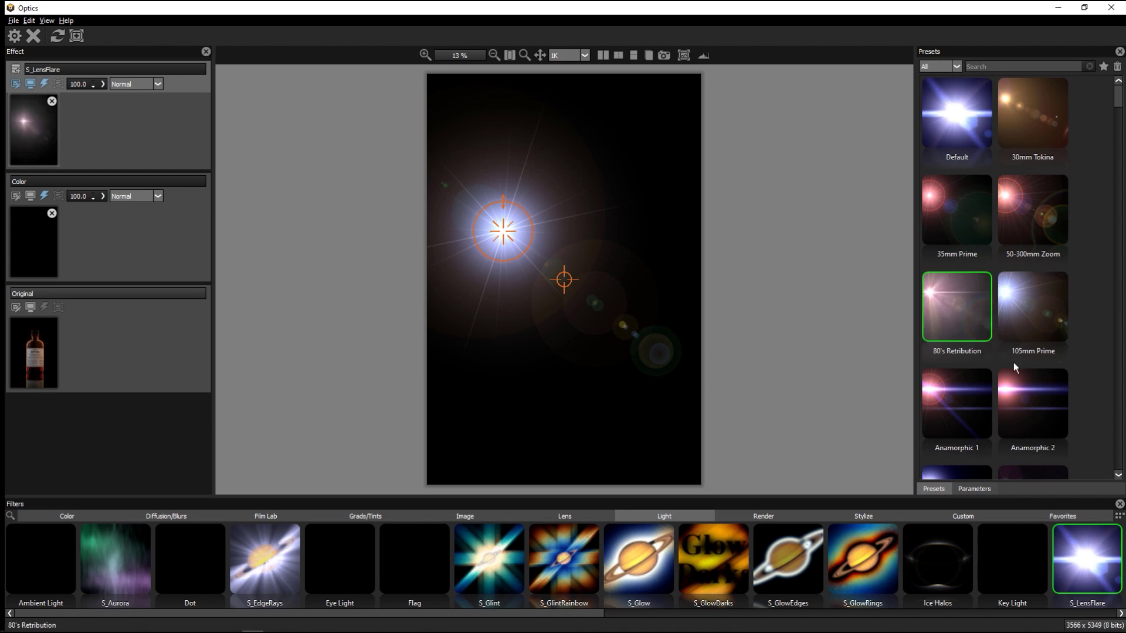
left_click(1018, 396)
left_click(950, 404)
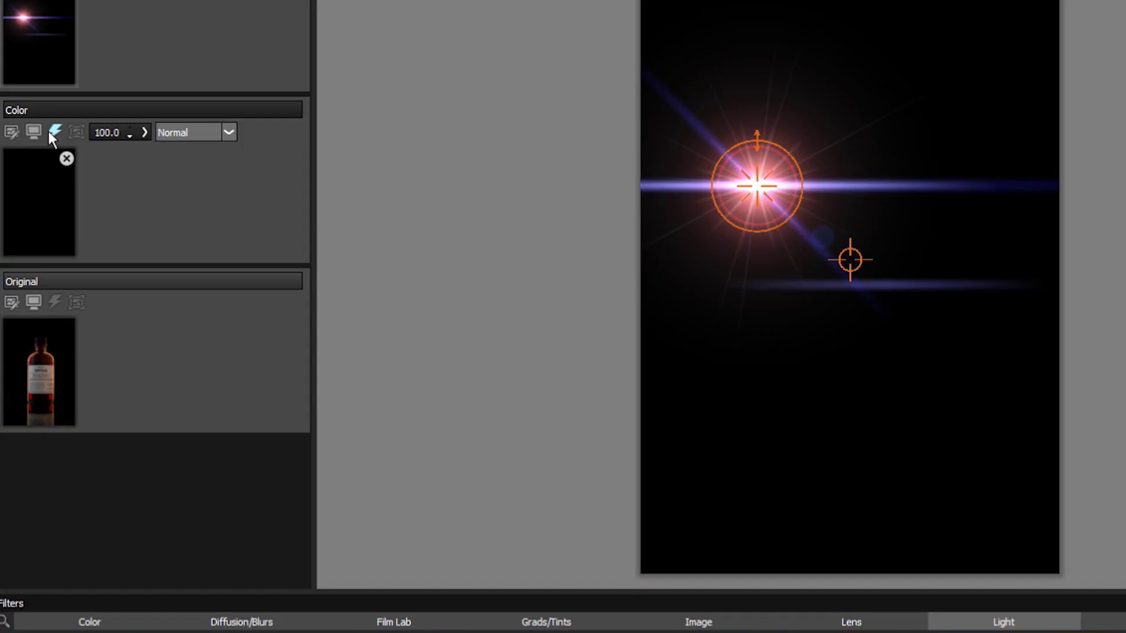
Disable the Color effect temporarily, move the lens flare onto the bottle's right shoulder, and re-enable the black Color effect
left_click(42, 196)
left_click_drag(508, 232, 607, 215)
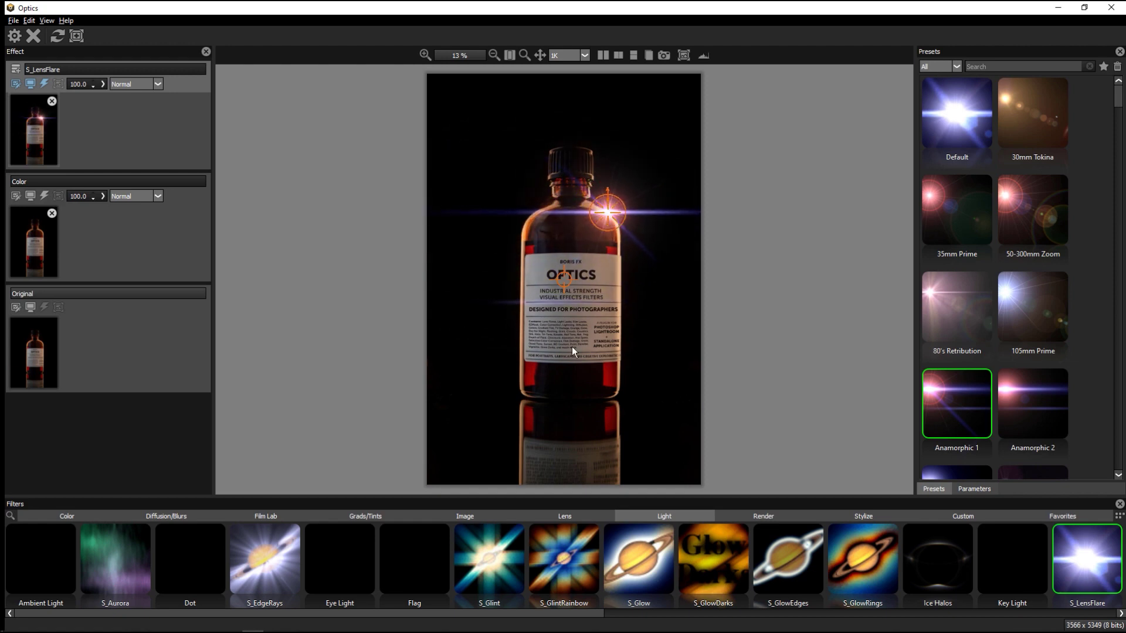
left_click(45, 197)
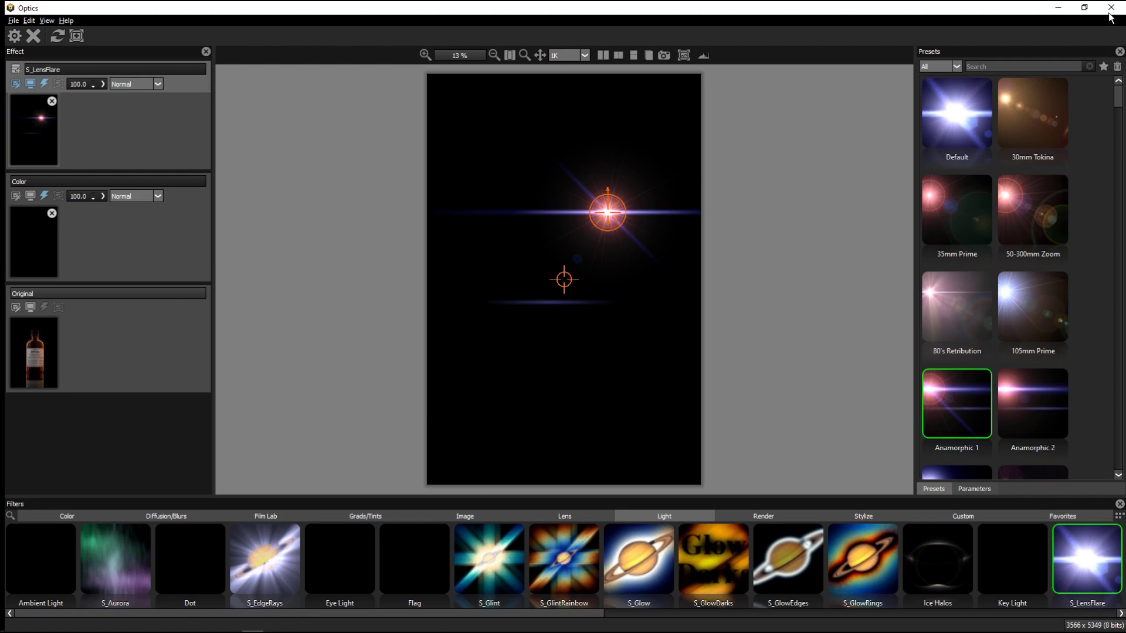
Close Optics keeping the changes, and set the Replaced Logo copy layer's blend mode to Screen in Photoshop
left_click(1111, 7)
left_click(535, 332)
left_click(990, 87)
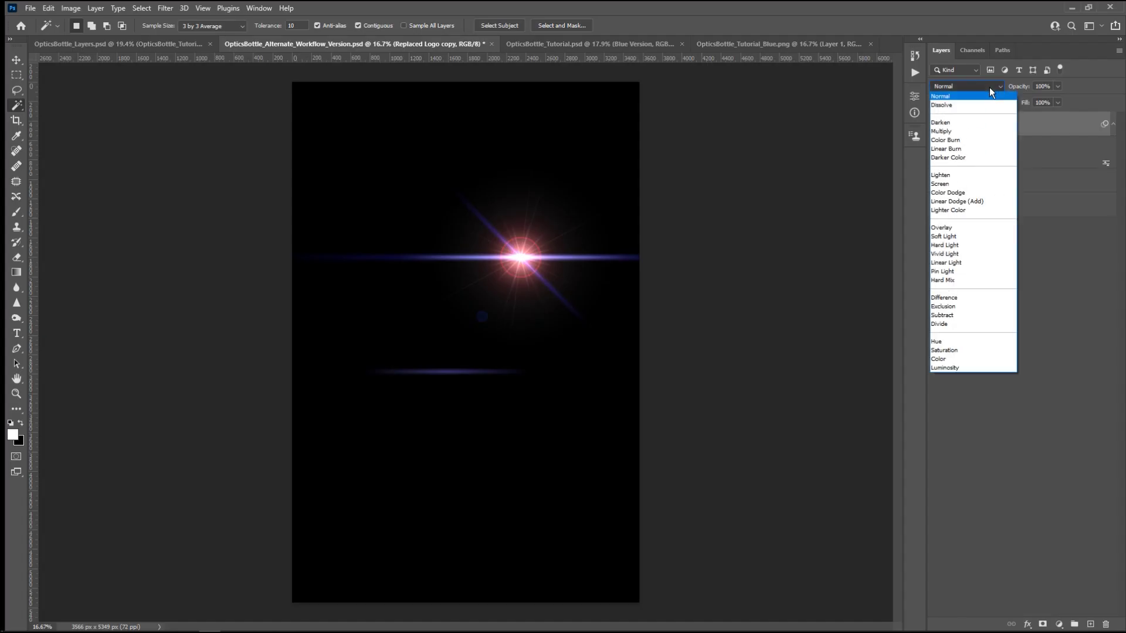
left_click(966, 184)
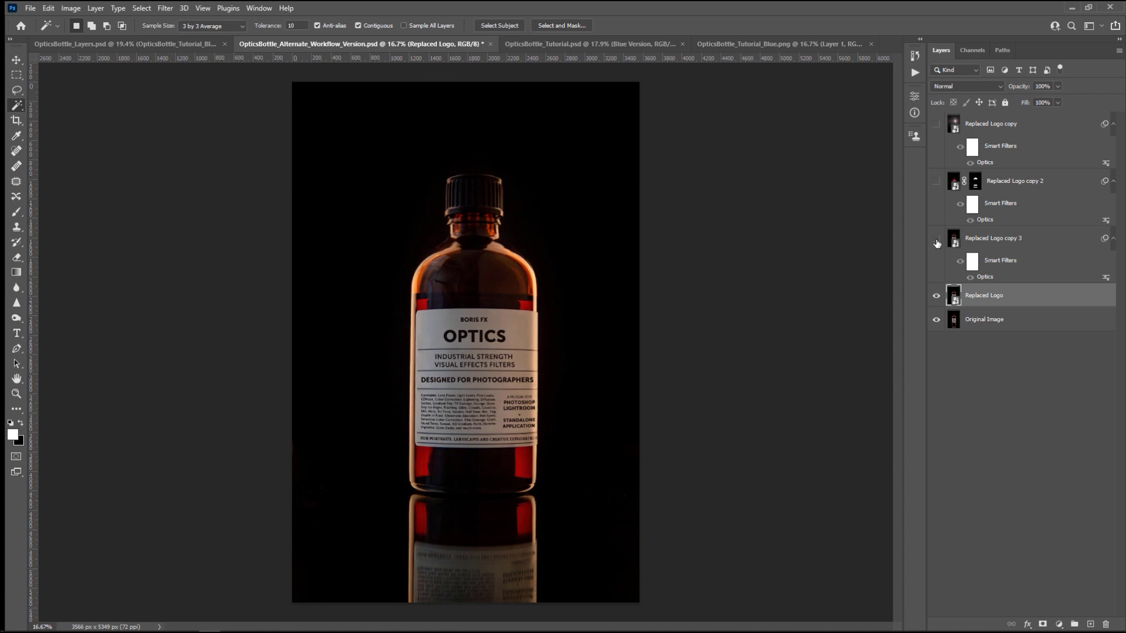
Show the hidden Optics effect layers Replaced Logo copy 3 and Replaced Logo copy over the bottle
left_click(937, 239)
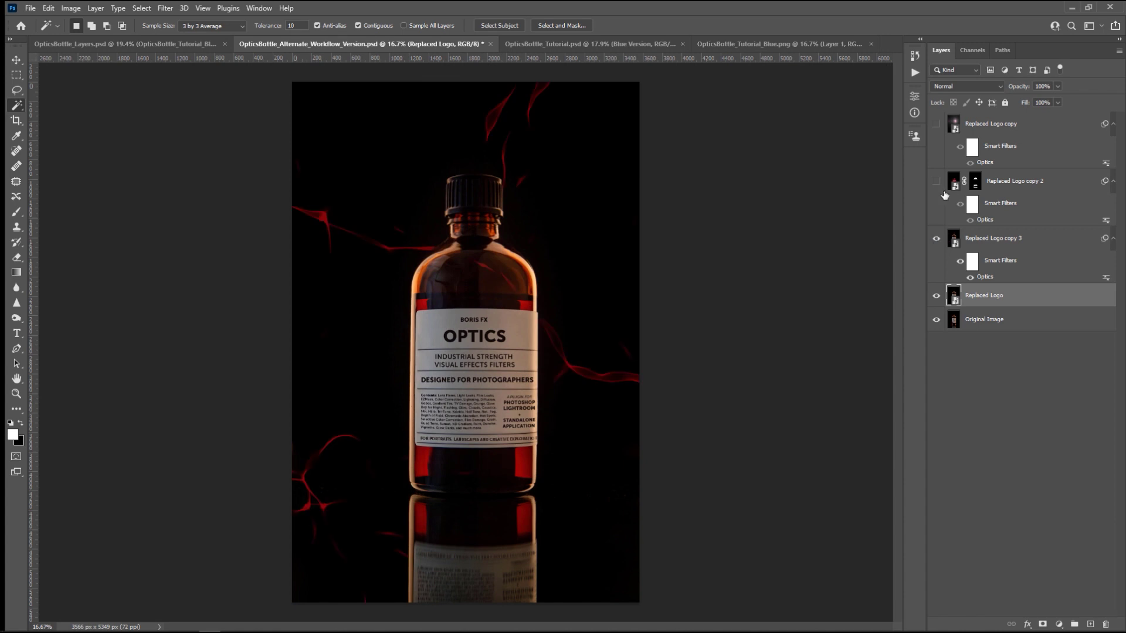
left_click(936, 124)
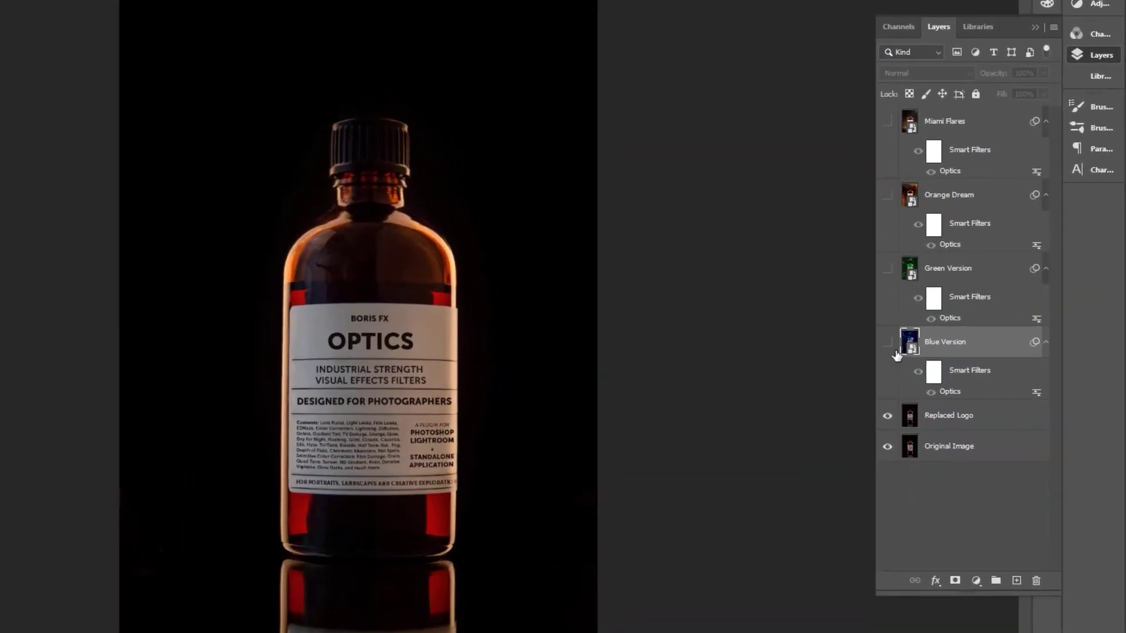
Show the Blue Version, Green Version, Orange Dream and Miami Flares layers one after another to compare the looks
left_click(872, 347)
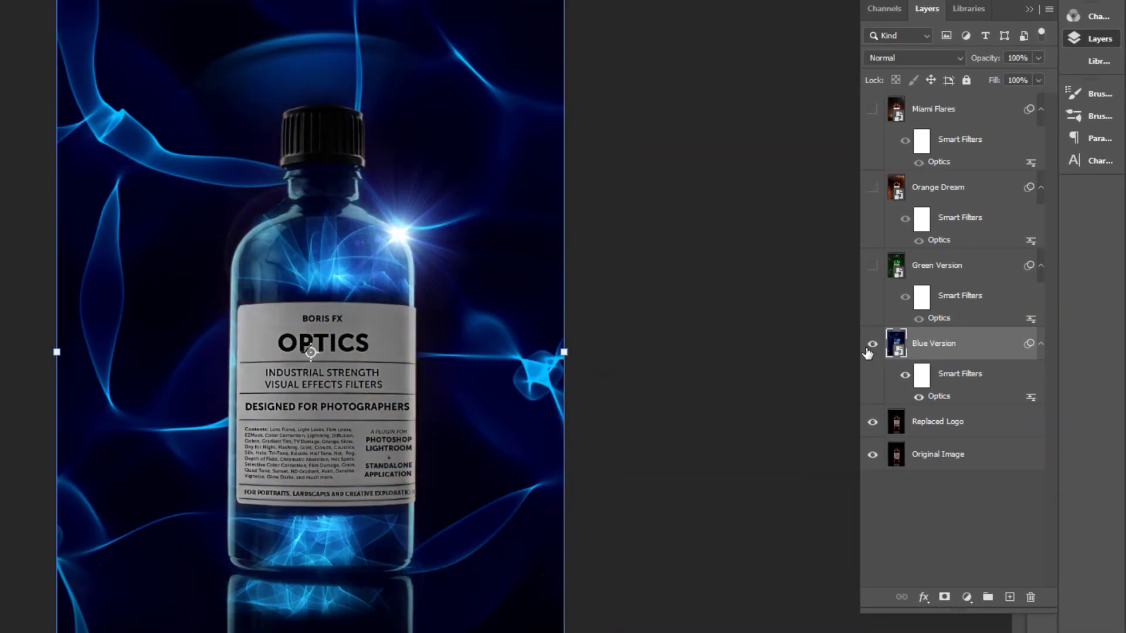
left_click(873, 268)
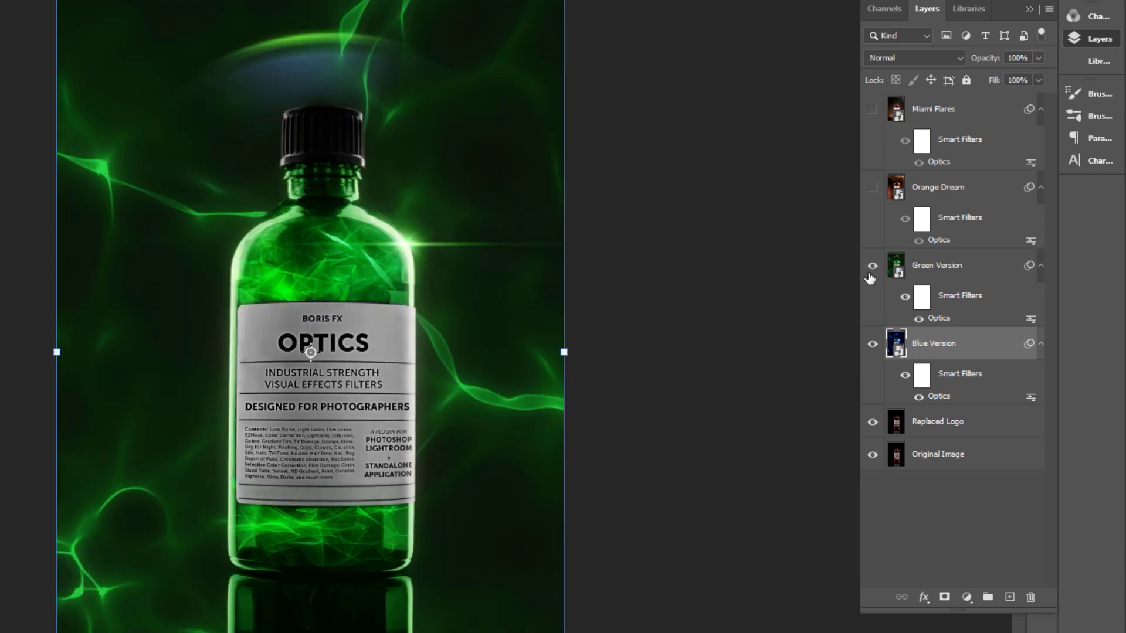
left_click(874, 189)
left_click(873, 110)
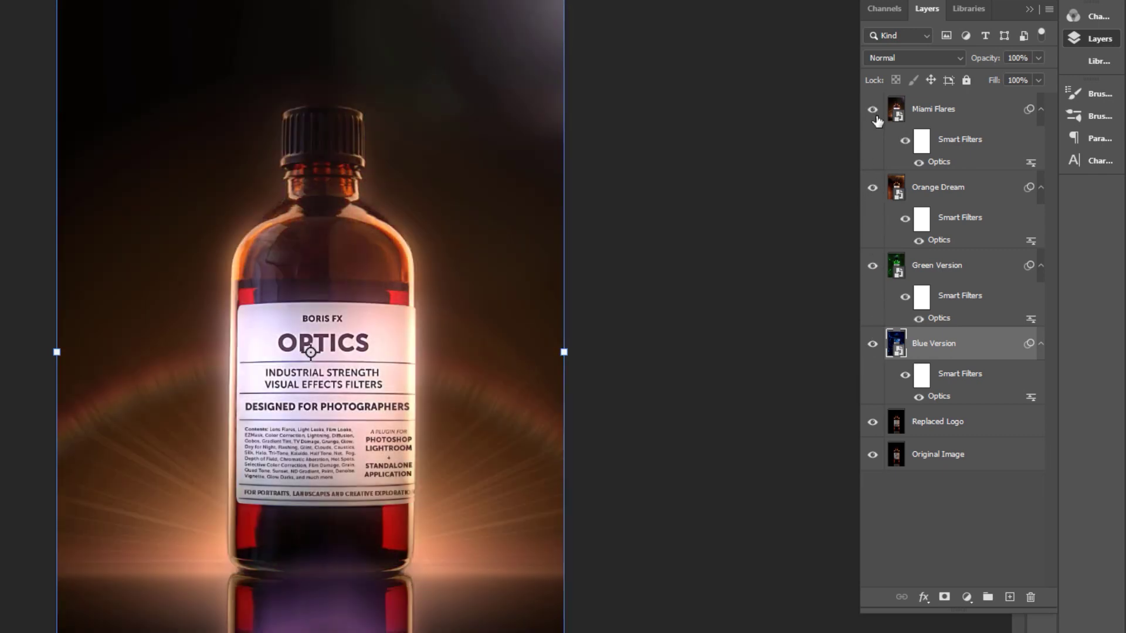
Reopen the Miami Flares layer's Optics smart filter and review its stack of effects and masks
left_click(933, 164)
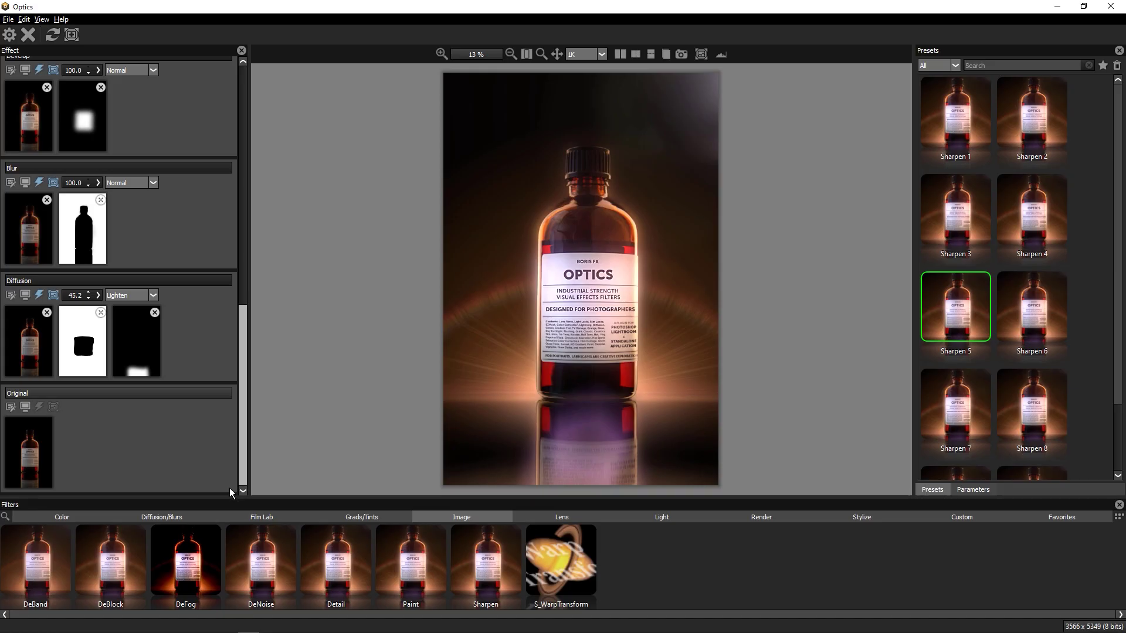
scroll(230, 471, "up", 10)
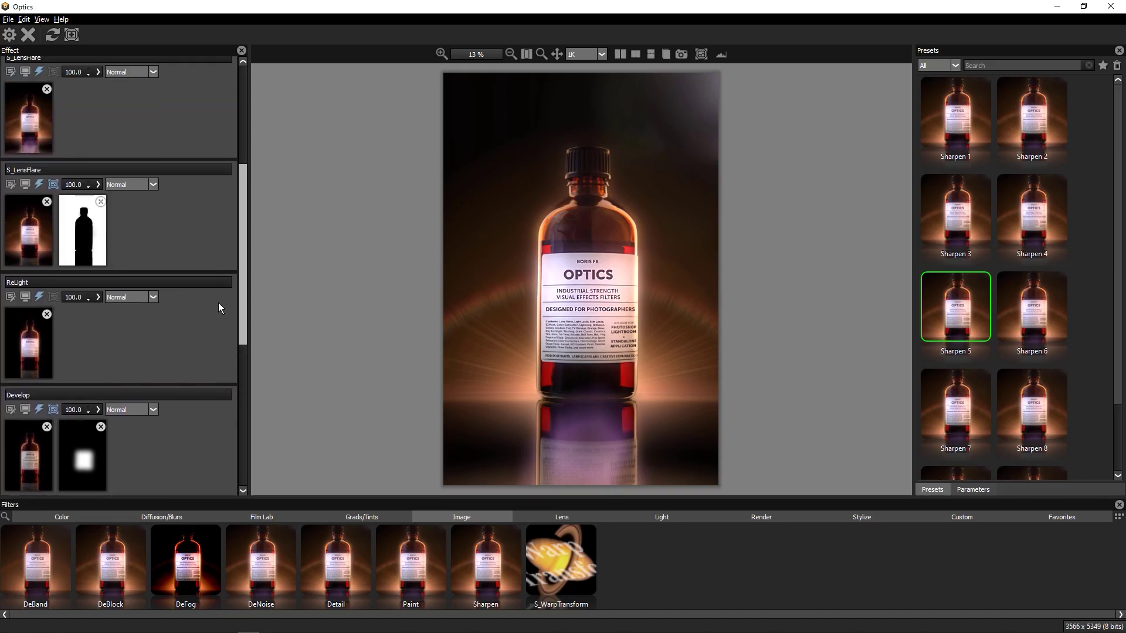